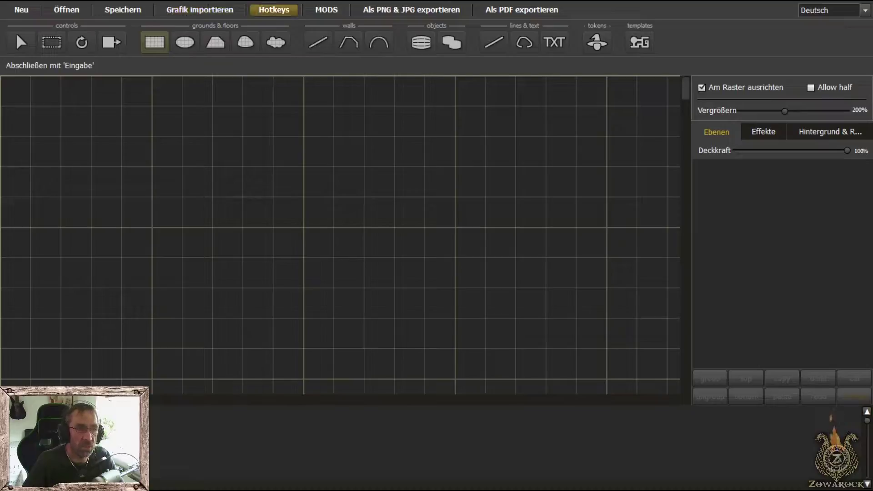
Review the keyboard shortcut list and the workshop mods offered for installation
left_click(275, 10)
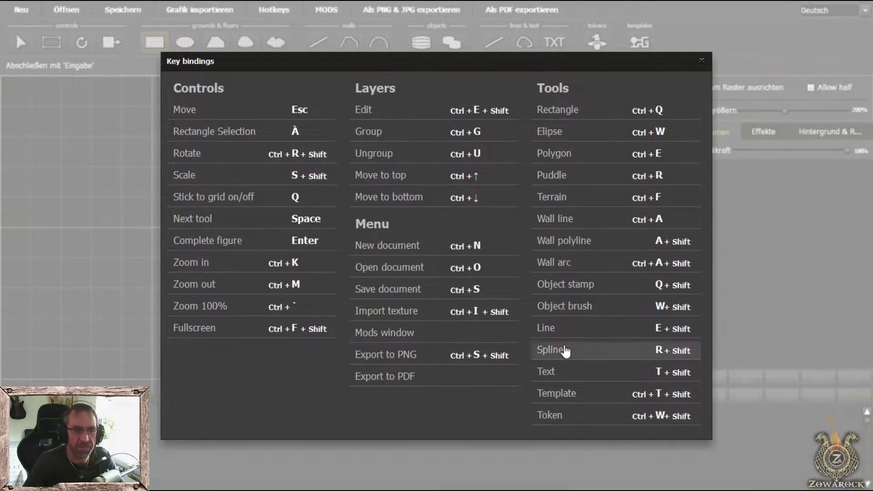
left_click(703, 61)
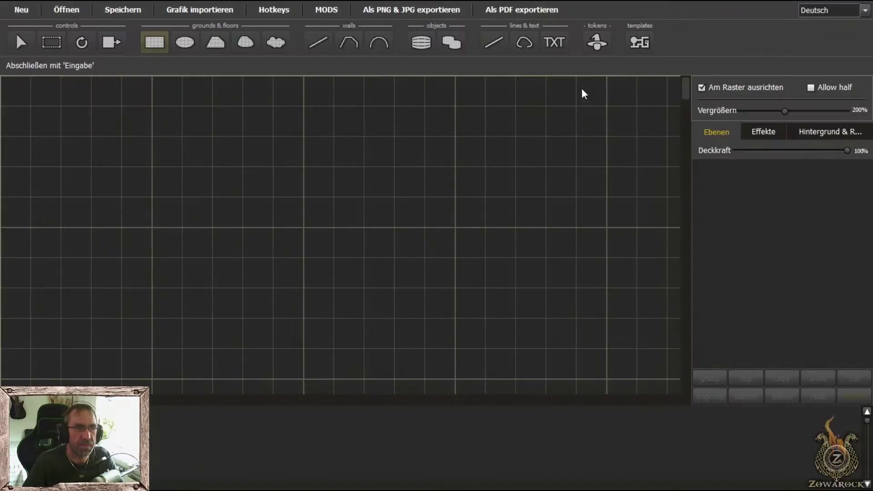
left_click(333, 7)
scroll(589, 309, "down", 1)
scroll(460, 156, "up", 1)
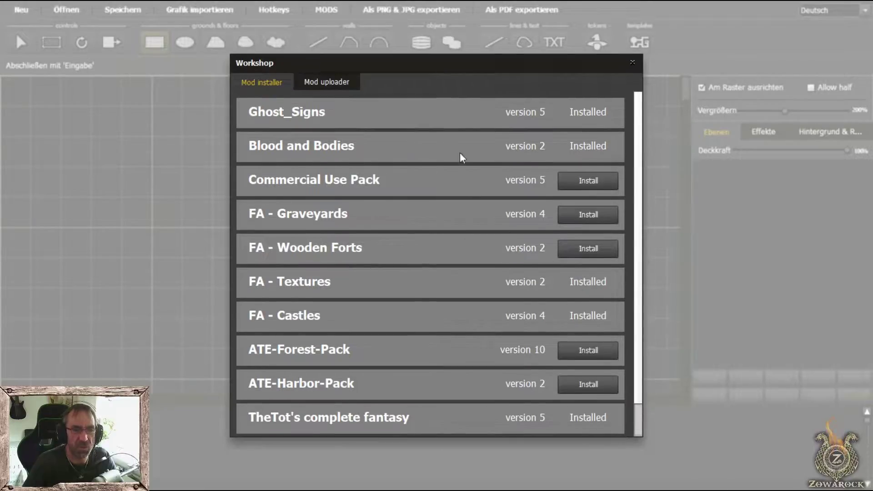
left_click(632, 62)
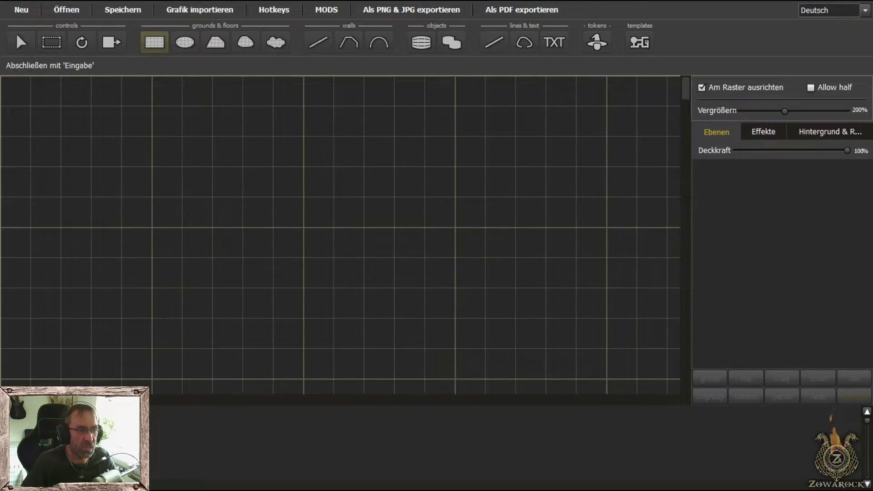
Choose the green marble floor texture and draw a rectangular floor about 15 by 7 grid squares
left_click(60, 395)
left_click_drag(114, 356, 115, 383)
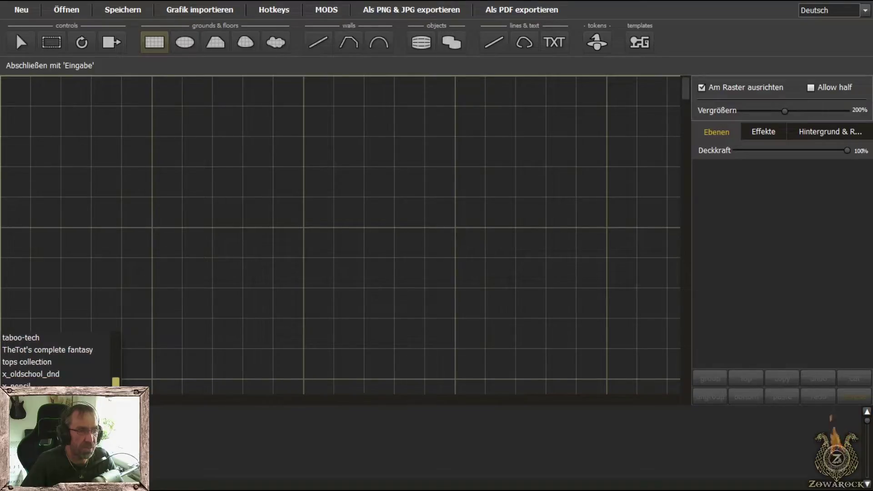
left_click(44, 363)
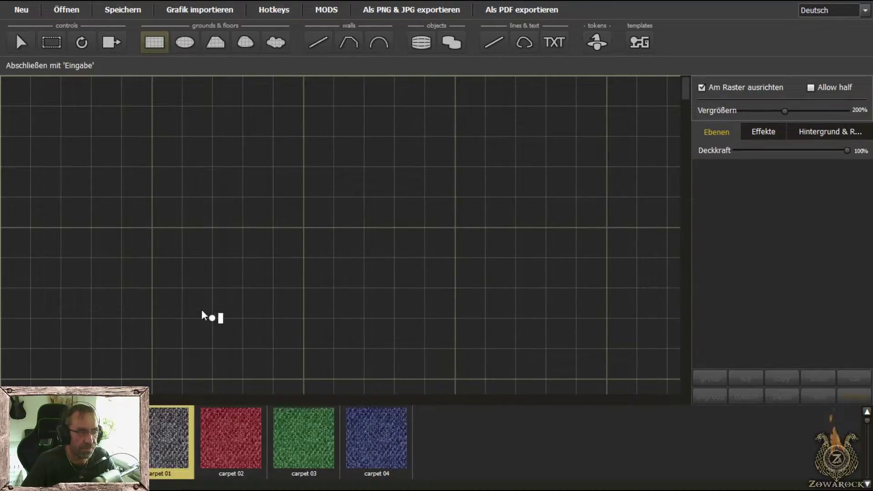
scroll(96, 431, "down", 1)
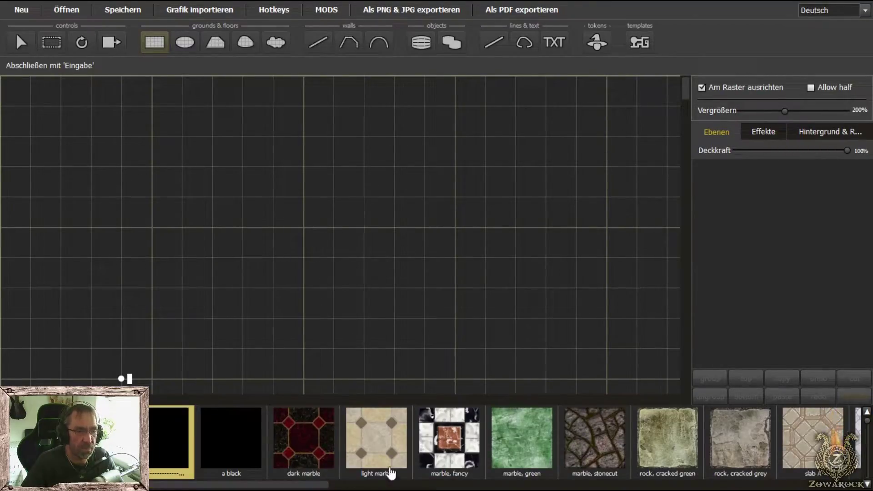
left_click(521, 437)
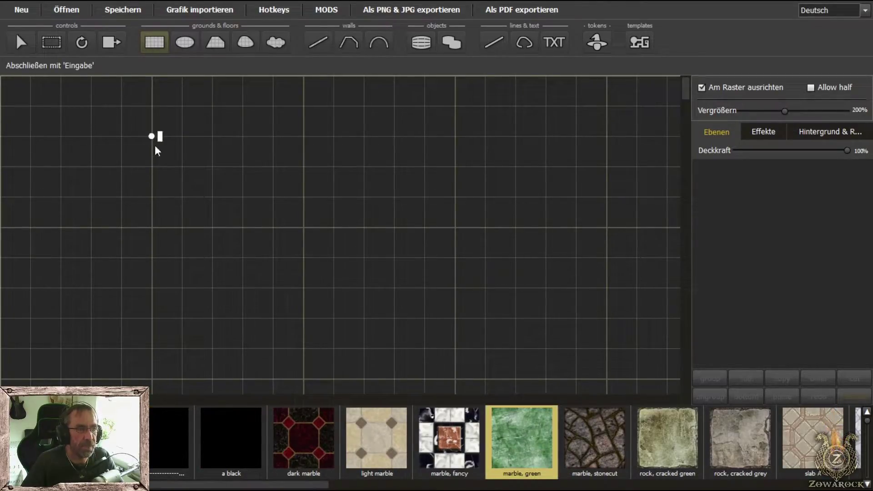
left_click_drag(154, 142, 588, 318)
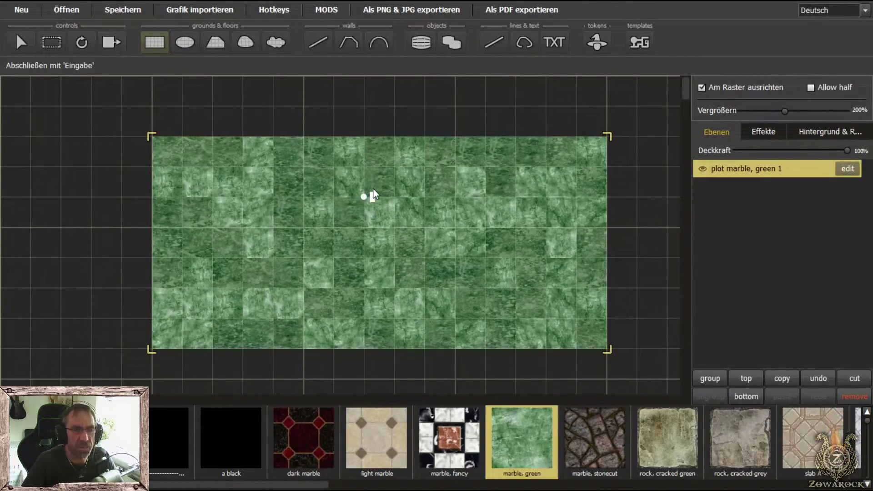
Draw an elliptical green marble floor about 7 by 3 grid squares in the empty area beside the rectangle
scroll(329, 191, "down", 3)
scroll(328, 200, "up", 2)
left_click_drag(326, 203, 367, 235)
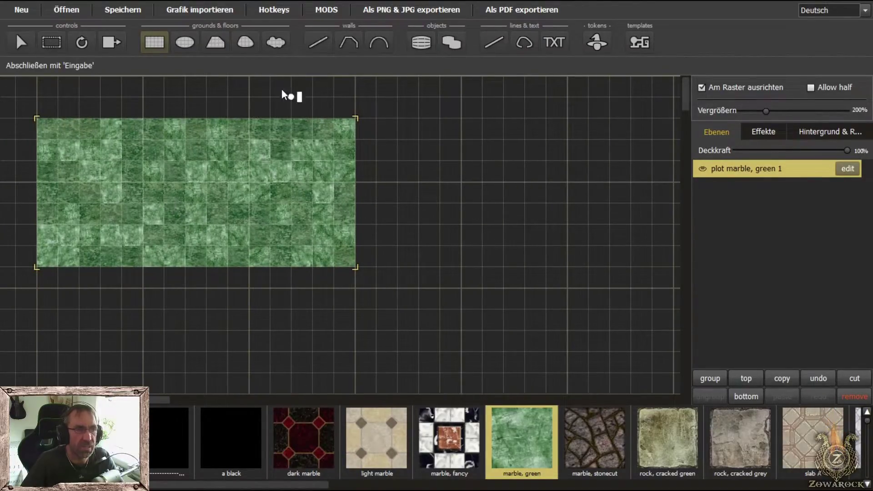
left_click(182, 48)
left_click_drag(414, 135, 568, 204)
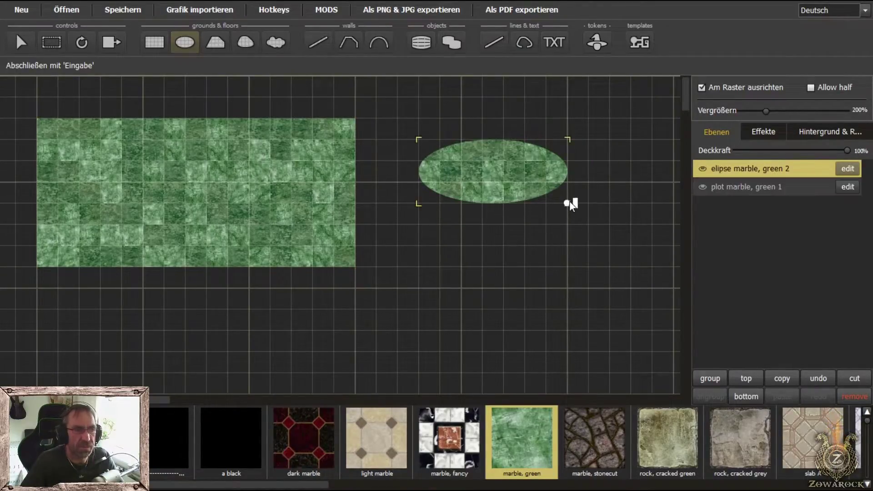
Draw an irregular green marble polygon floor between the rectangle and the ellipse, extending below the ellipse
left_click(217, 42)
left_click(398, 246)
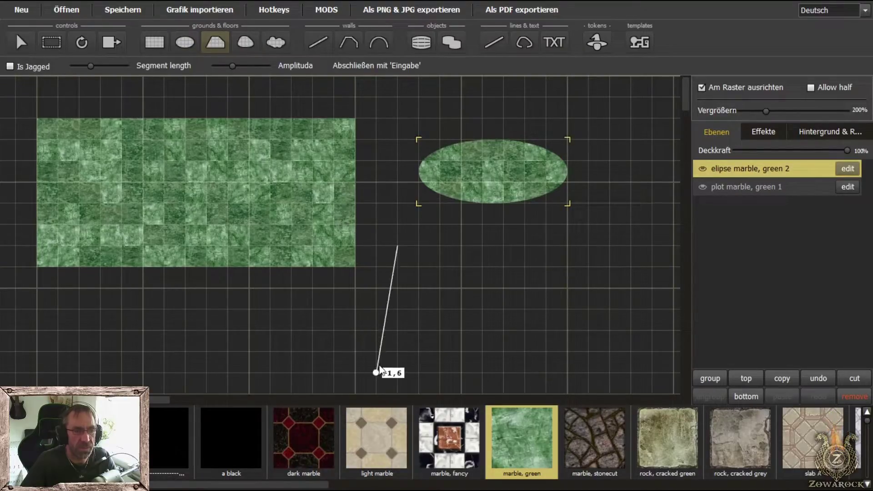
left_click(377, 373)
left_click(526, 351)
left_click(542, 267)
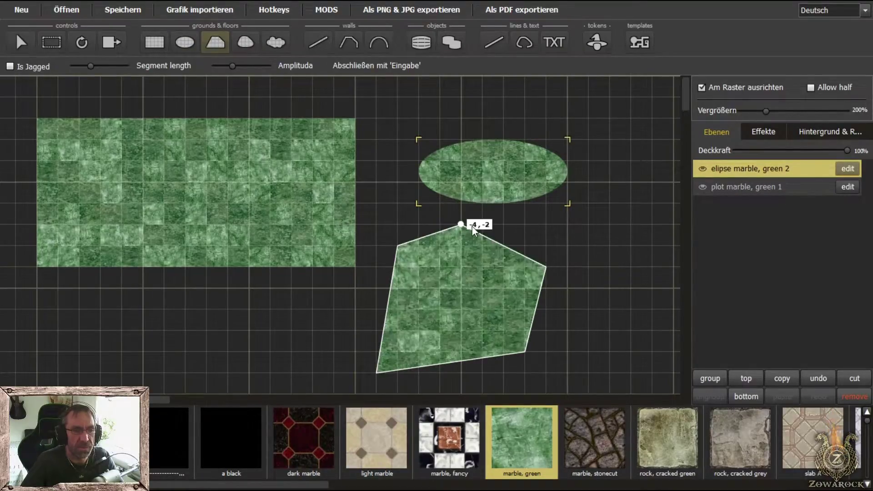
left_click(469, 225)
left_click(387, 201)
left_click(395, 164)
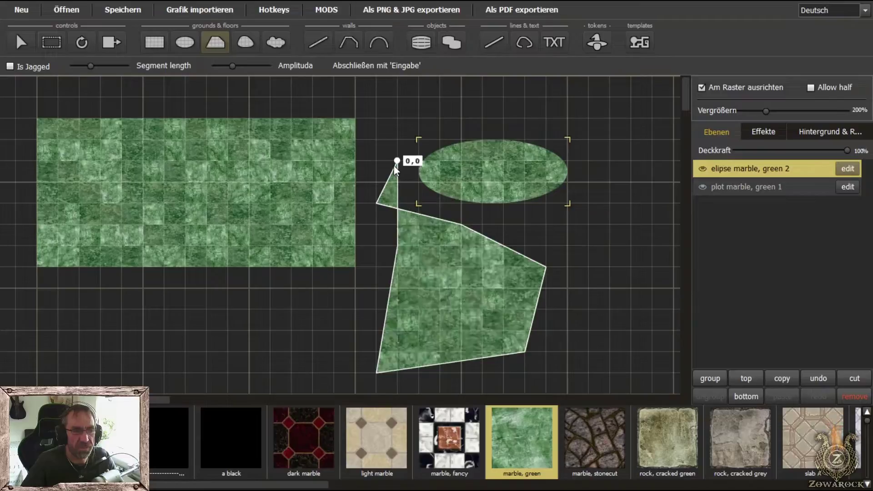
left_click(378, 119)
key("Return")
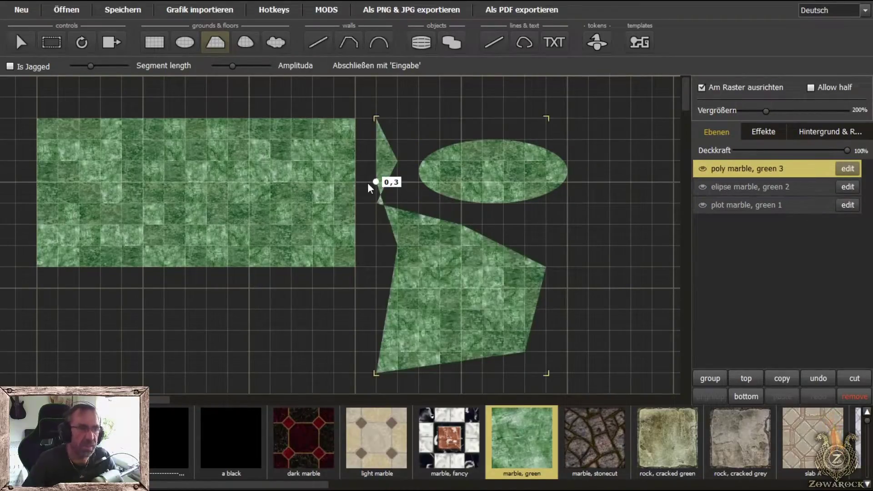
Draw a smooth-edged, four-point green marble puddle shape beside the polygon, about 4 by 8 grid squares
left_click(248, 41)
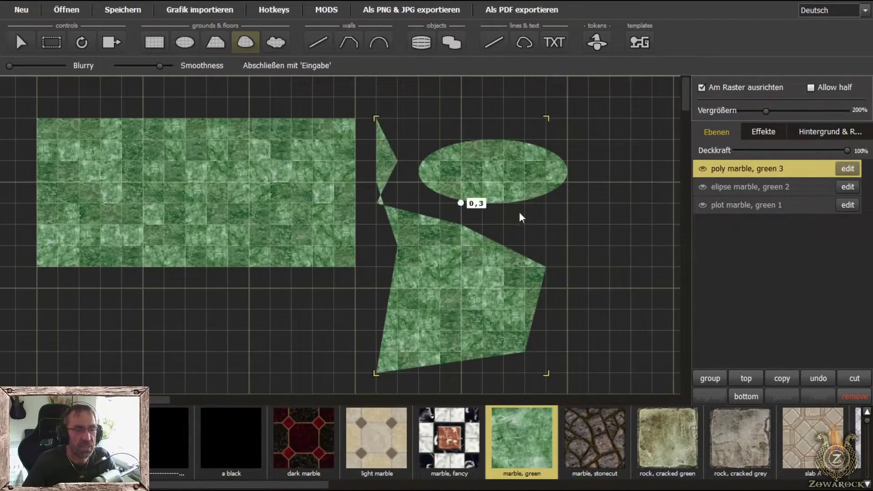
left_click(564, 218)
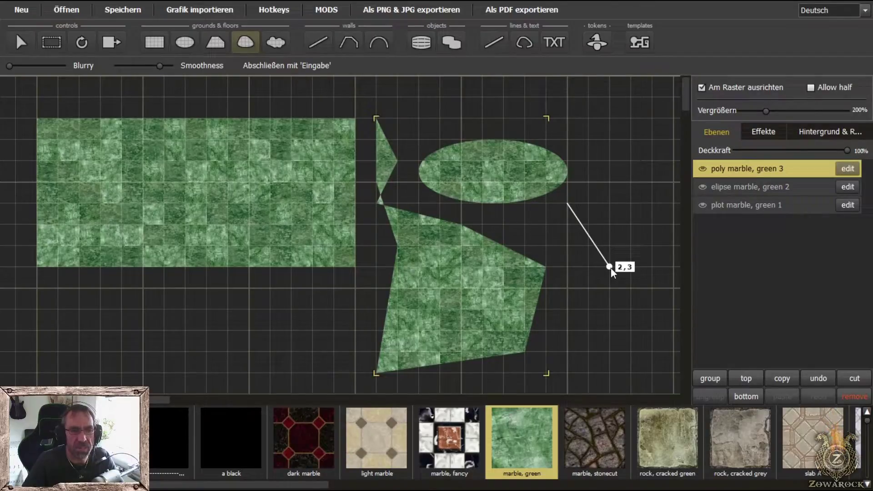
left_click(649, 221)
left_click(635, 350)
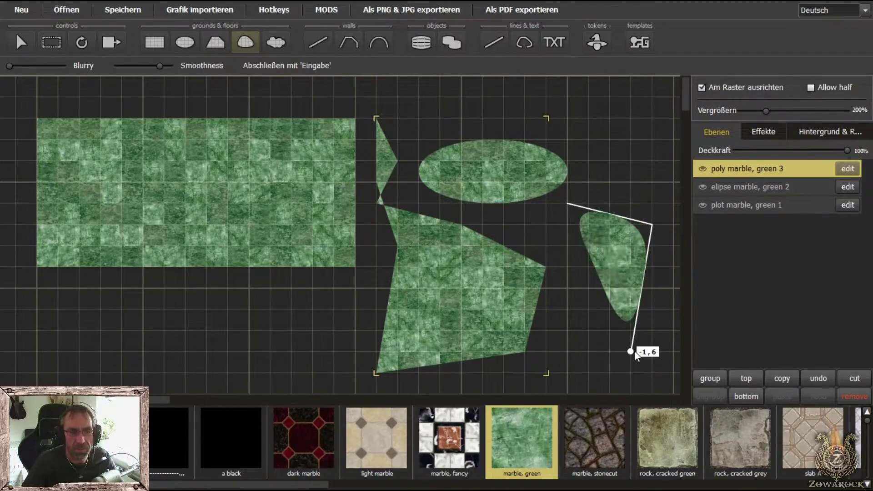
left_click(577, 367)
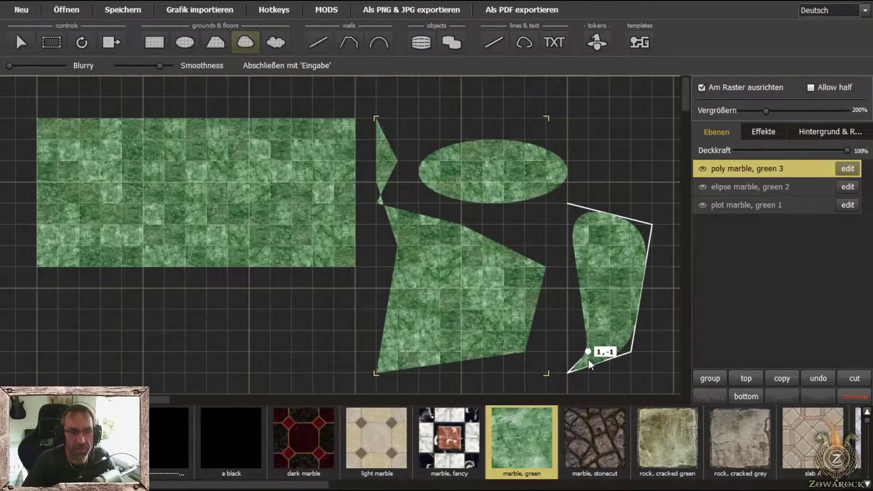
key("Return")
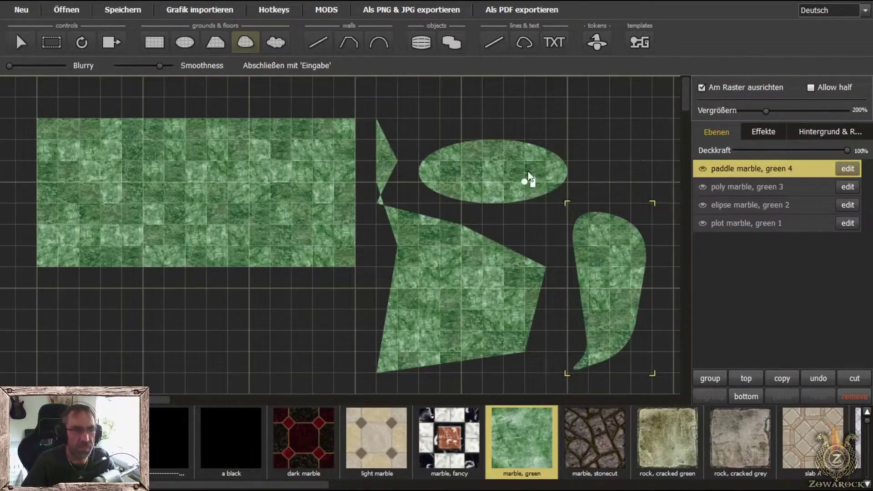
Paint green marble terrain along the rectangle's lower edge with a soft brush and with the largest brush
left_click(285, 42)
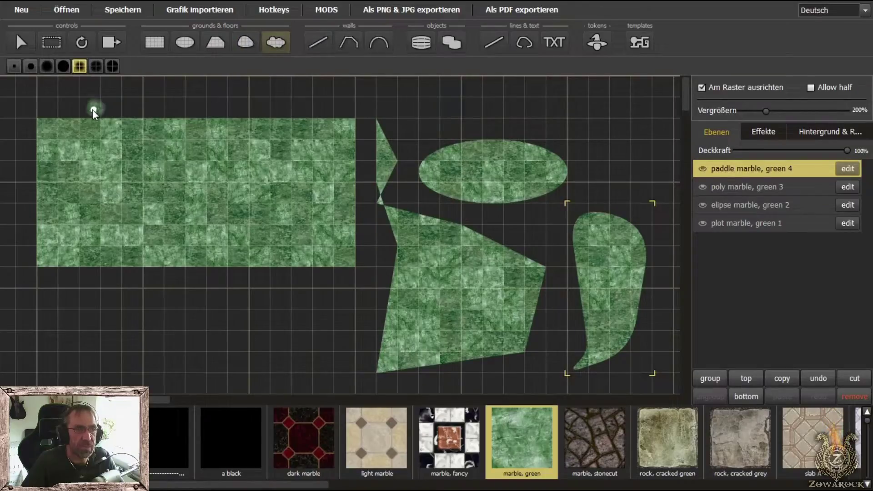
left_click_drag(205, 270, 287, 316)
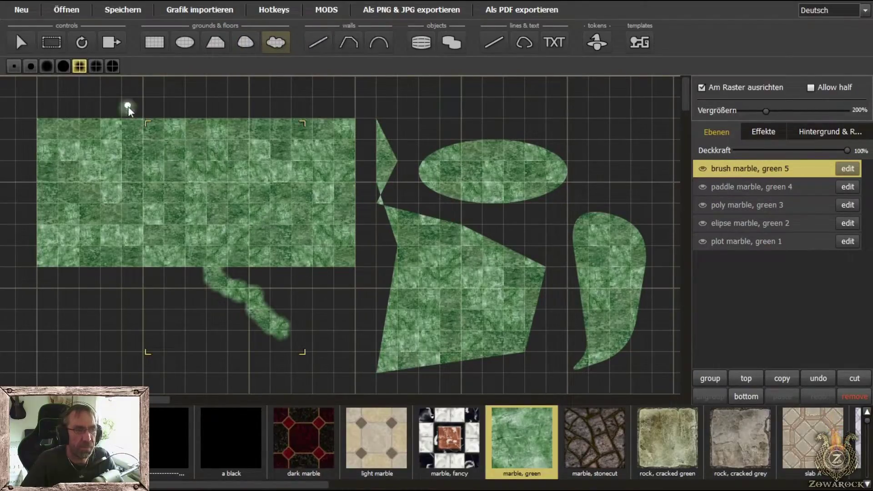
left_click(113, 67)
mouse_move(190, 245)
left_mouse_down()
mouse_move(266, 316)
mouse_move(340, 320)
mouse_move(374, 269)
left_mouse_up()
left_click_drag(366, 208, 254, 258)
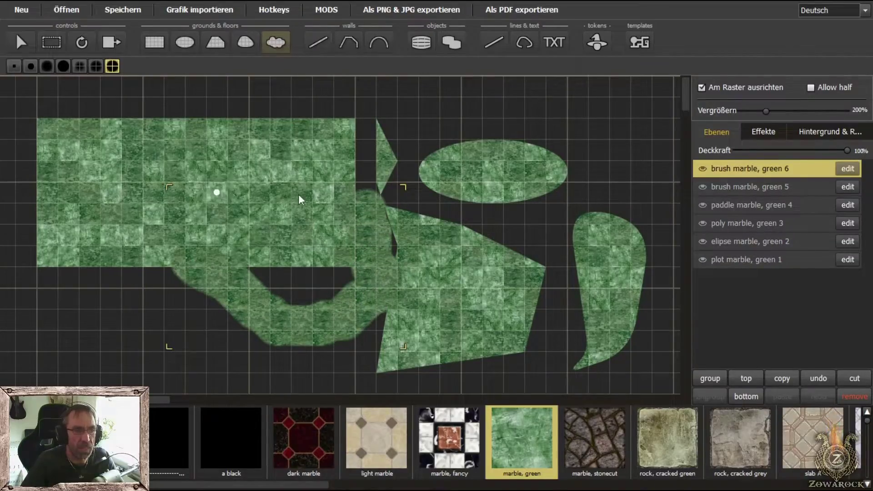
Undo all the floor shapes and terrain strokes so the map is empty
key("ctrl+z")
key("ctrl+z")
key("ctrl+z")
key("ctrl+z")
key("ctrl+z")
key("ctrl+z")
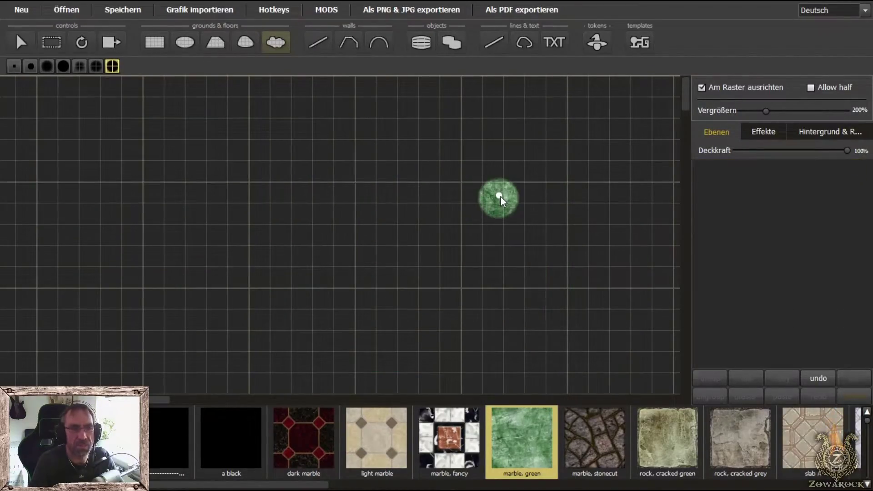
Draw two light bricks walls forming a corner, one vertical 5 squares long and one horizontal 6 squares long
left_click(323, 43)
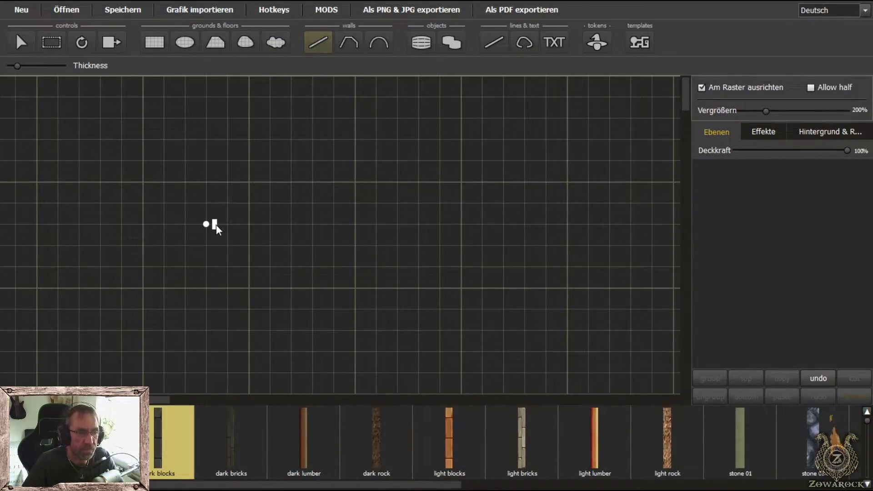
left_click(512, 451)
mouse_move(251, 291)
left_mouse_down()
mouse_move(250, 184)
mouse_move(377, 181)
left_mouse_up()
Draw a light bricks polyline wall from the vertical wall's lower end, continuing into a jagged star-like outline
left_click(355, 41)
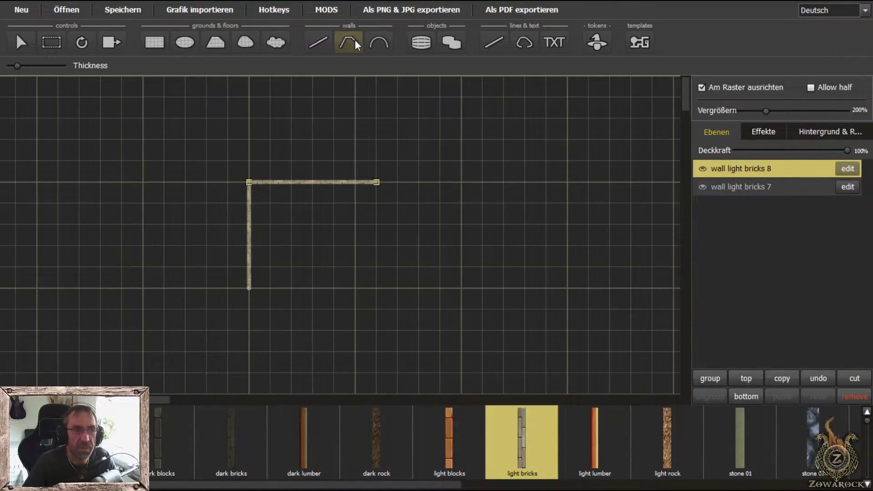
left_click(250, 287)
left_click(439, 288)
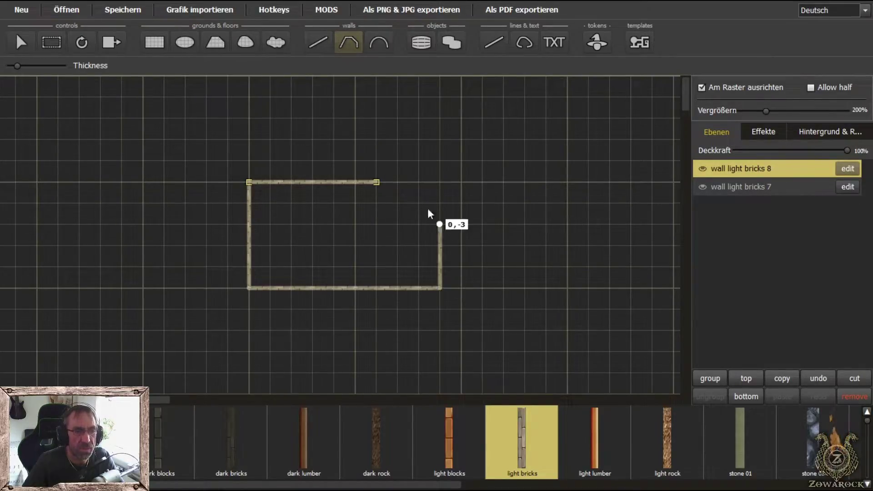
left_click(483, 182)
left_click(548, 140)
left_click(568, 204)
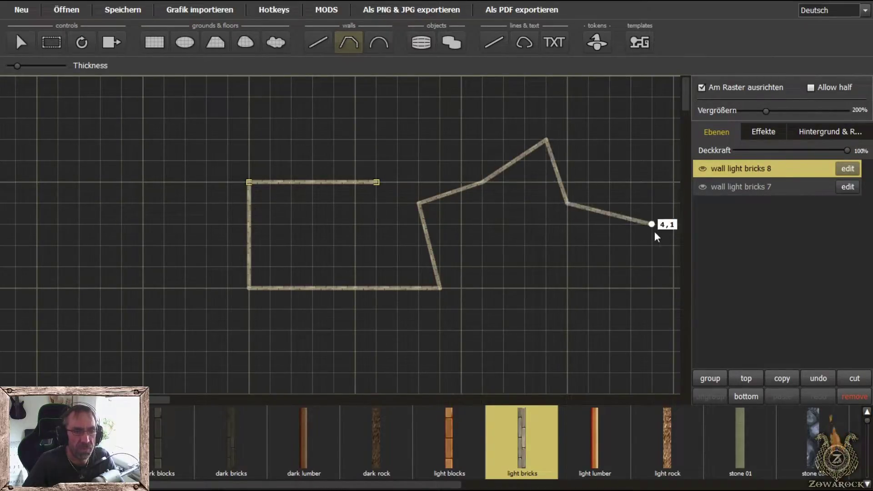
left_click(653, 224)
left_click(567, 288)
left_click(525, 225)
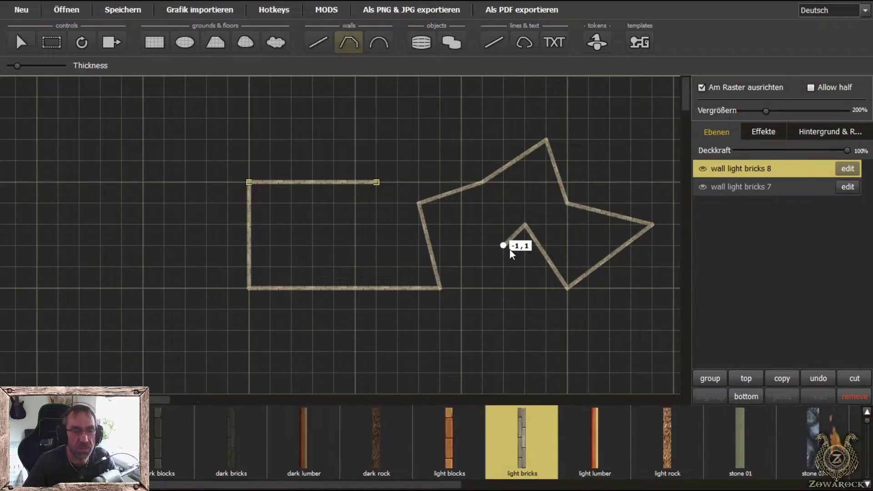
double_click(509, 249)
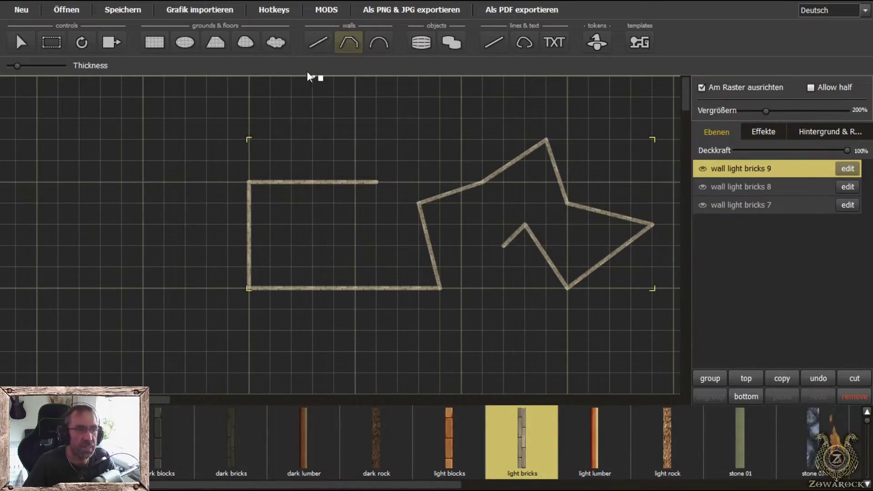
Draw a large, nearly circular light bricks arc wall beside the corner walls and a small arc inside it
left_click(387, 40)
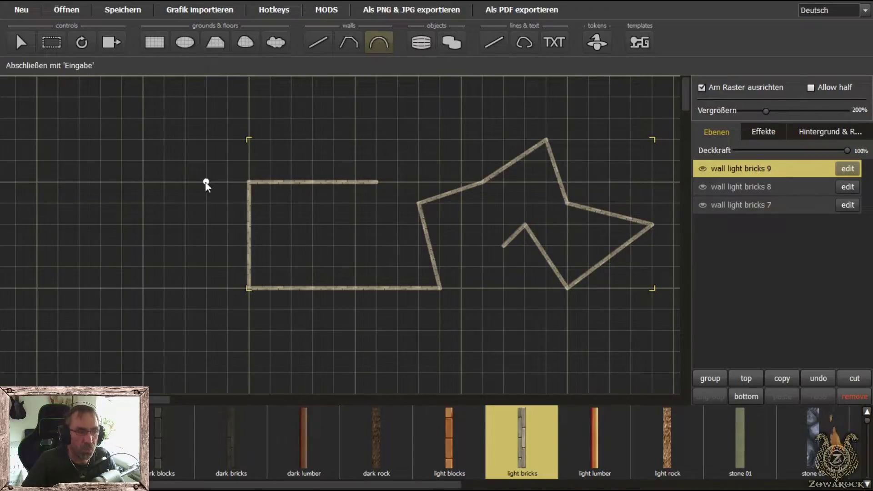
left_click(228, 291)
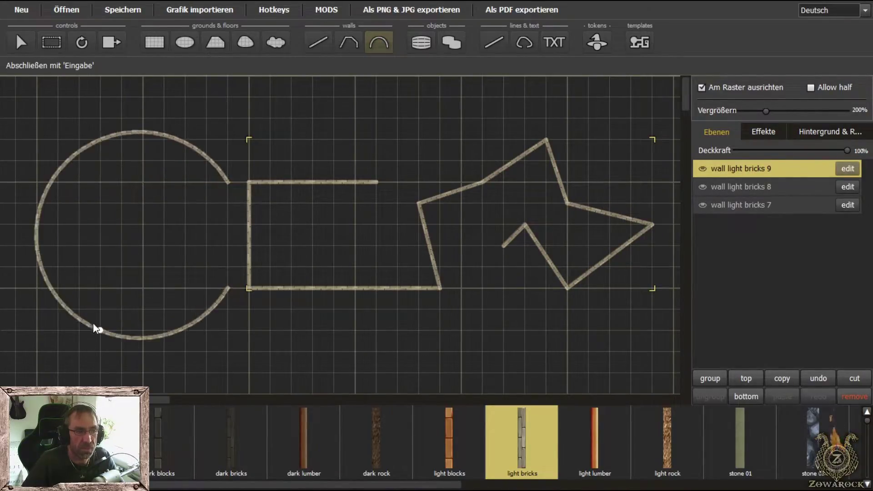
left_click(117, 306)
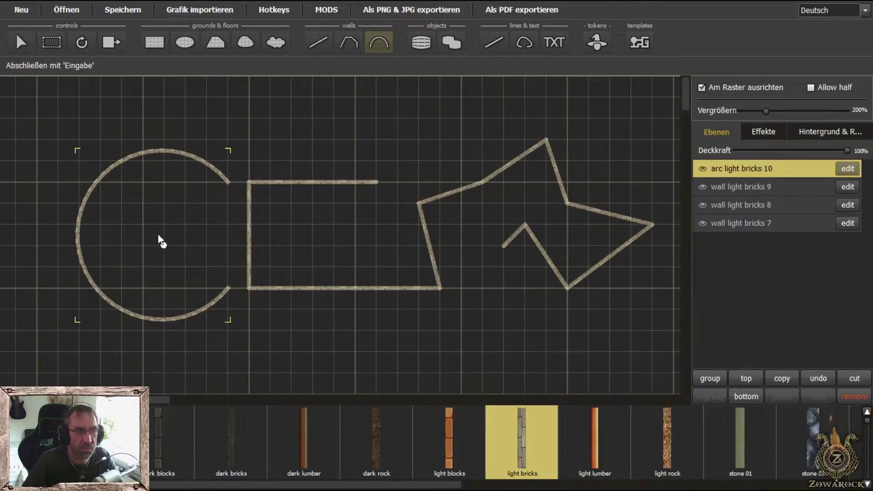
left_click(195, 222)
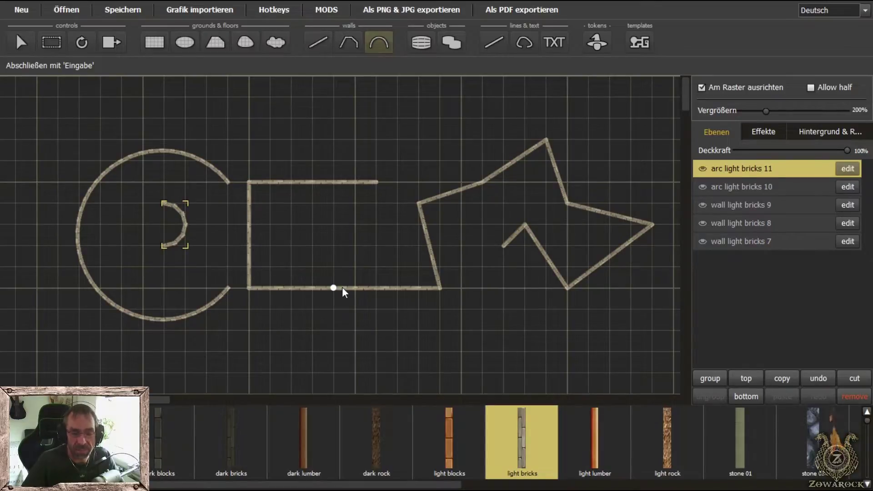
Undo all the straight, polyline and arc walls so the map is empty
key("ctrl+z")
key("ctrl+z")
key("ctrl+z")
key("ctrl+z")
key("ctrl+z")
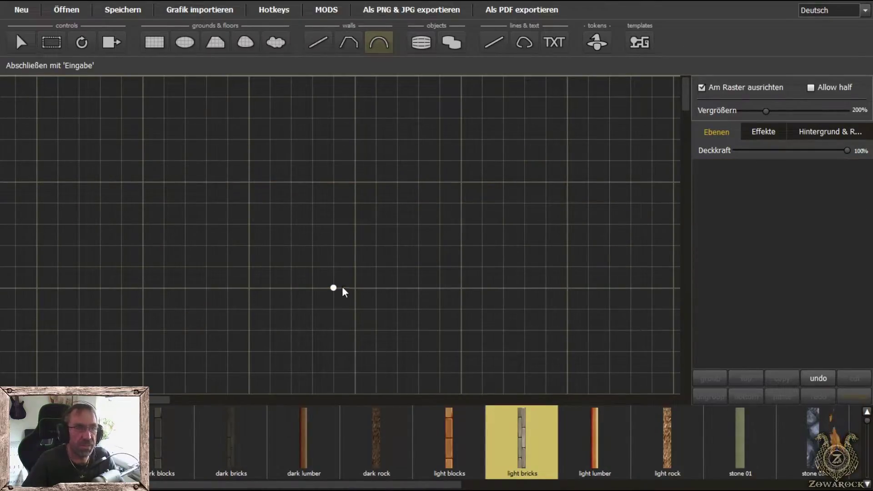
Find the bridge category in the object library and place one Bridge wood 01 object near the upper middle of the map
left_click(422, 43)
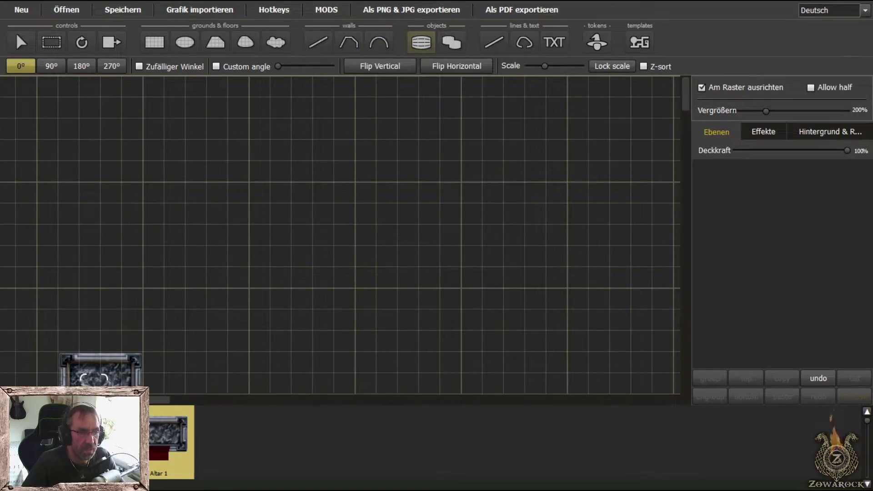
scroll(94, 379, "down", 5)
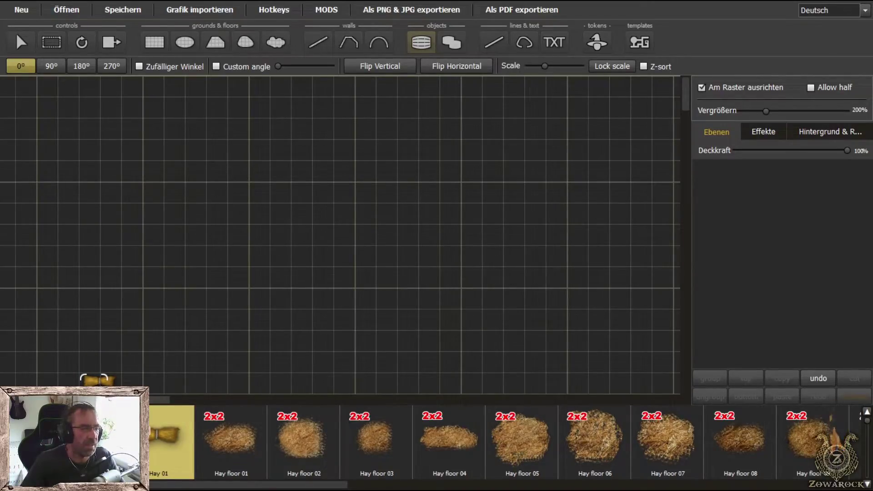
scroll(94, 379, "down", 2)
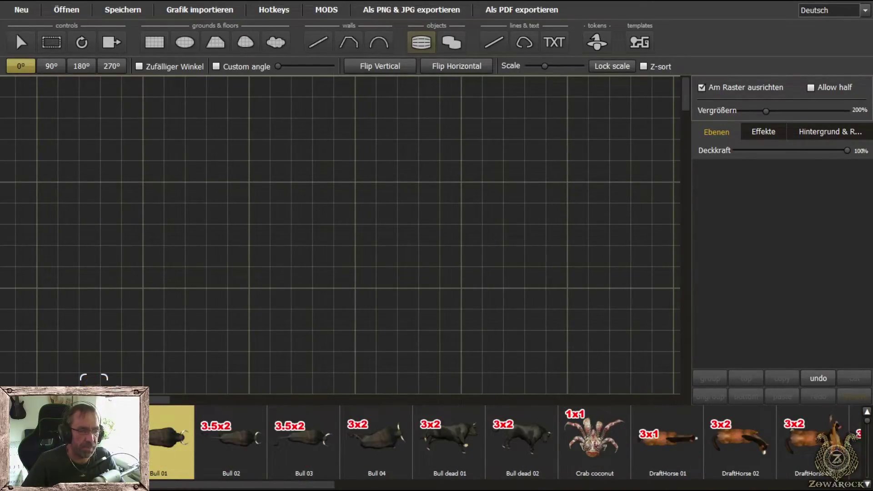
scroll(94, 379, "down", 1)
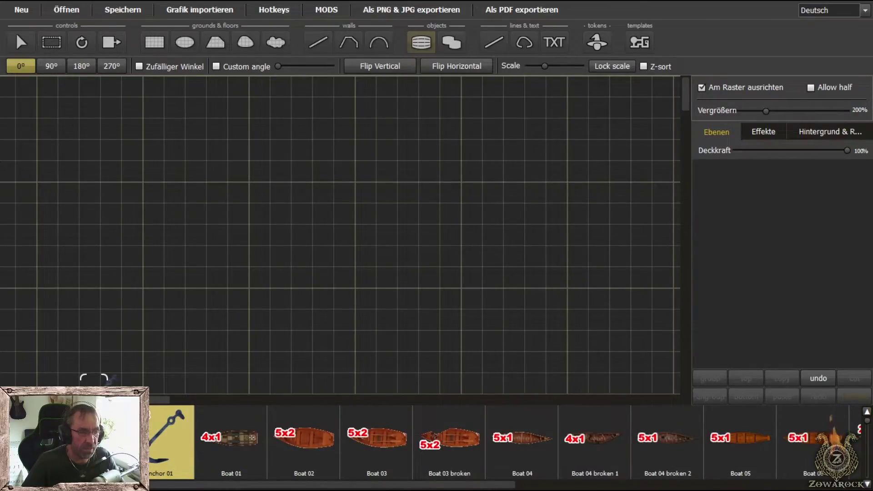
scroll(94, 379, "down", 1)
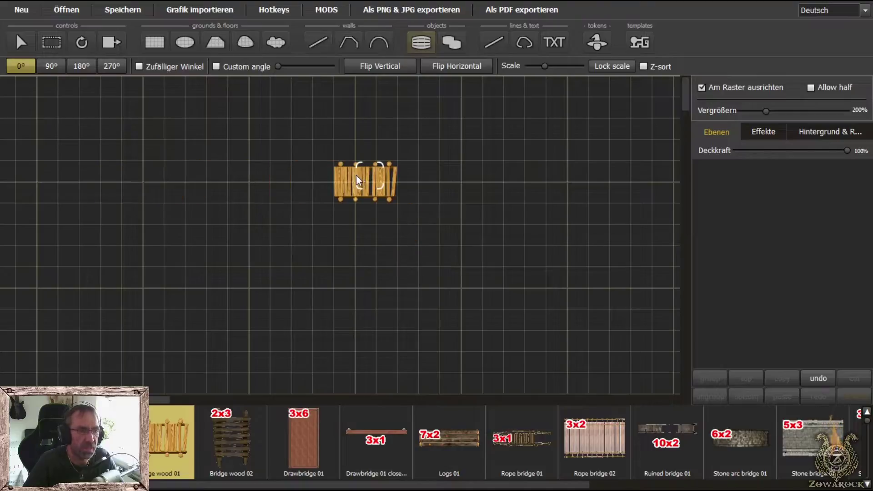
left_click(356, 175)
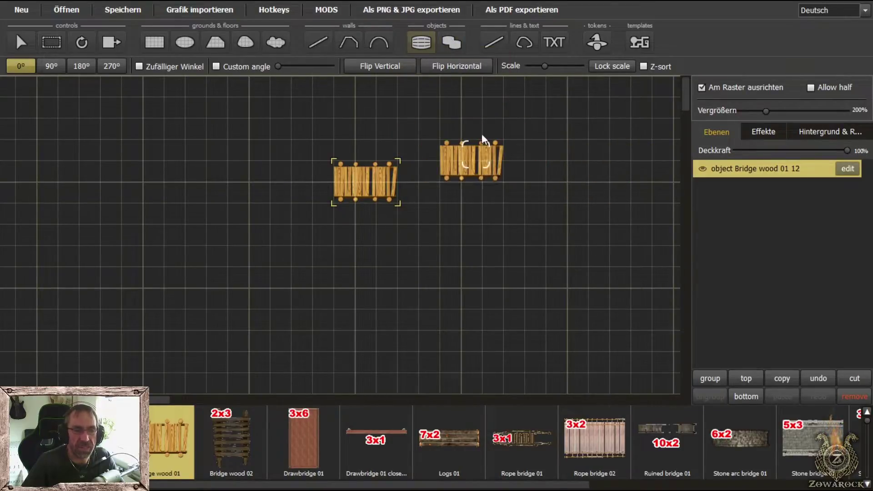
Place six more wooden bridges, one apart to the east and the others in an overlapping chain running down to the southwest
left_click(542, 188)
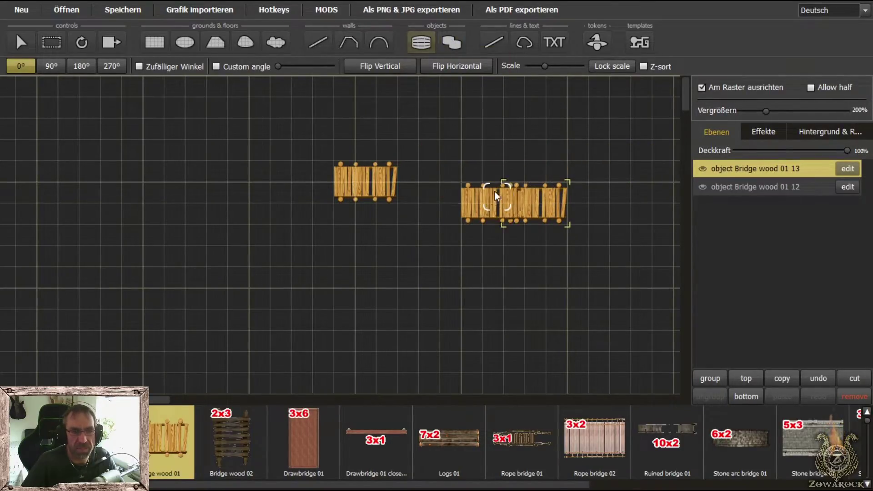
left_click(438, 231)
left_click(394, 256)
left_click(354, 253)
left_click(334, 275)
left_click(332, 278)
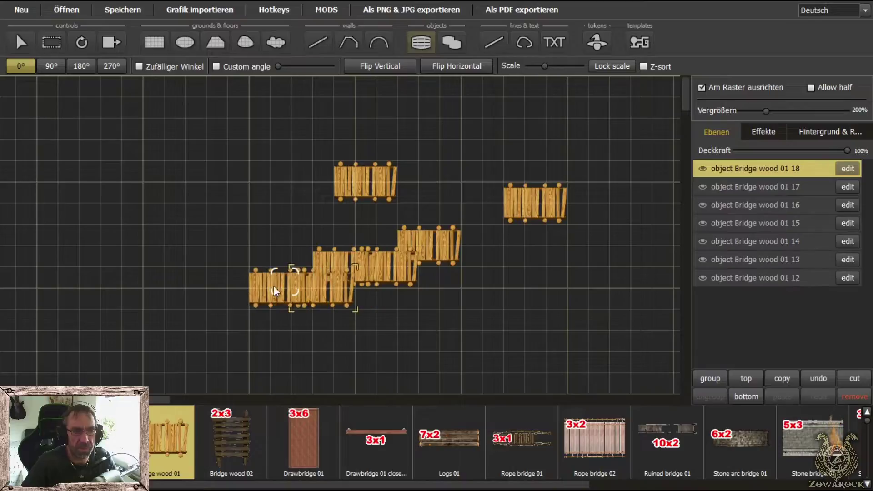
Paint a dense patch of overlapping wooden bridges with the object brush, west of the placed bridges
left_click(462, 43)
mouse_move(303, 184)
left_mouse_down()
mouse_move(191, 248)
mouse_move(202, 277)
mouse_move(242, 249)
mouse_move(223, 204)
mouse_move(173, 191)
mouse_move(128, 230)
left_mouse_up()
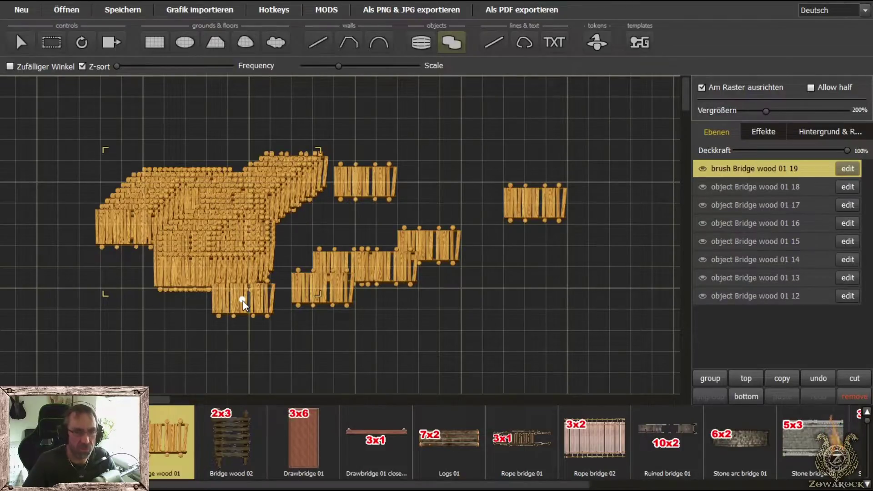
Undo the bridge brush stroke and all seven placed bridges so the map is empty
key("ctrl+z")
key("ctrl+z")
key("ctrl+z")
key("ctrl+z")
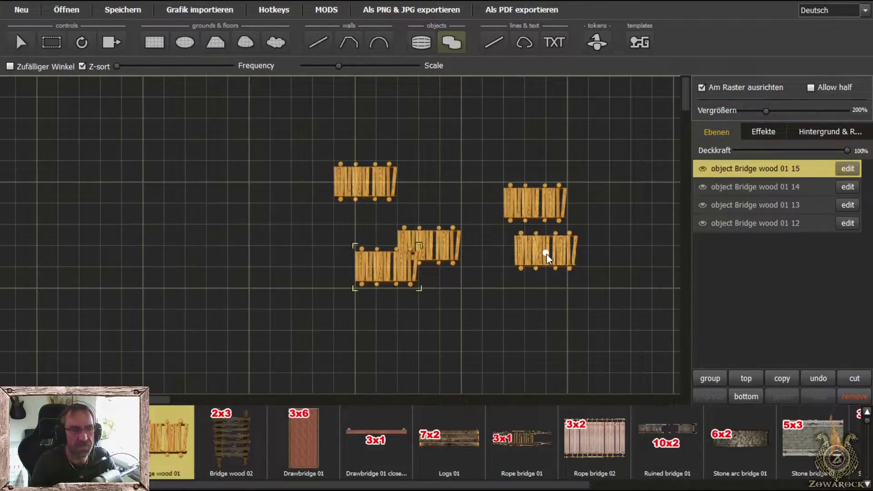
key("ctrl+z")
key("ctrl+z")
key("ctrl+z")
key("ctrl+z")
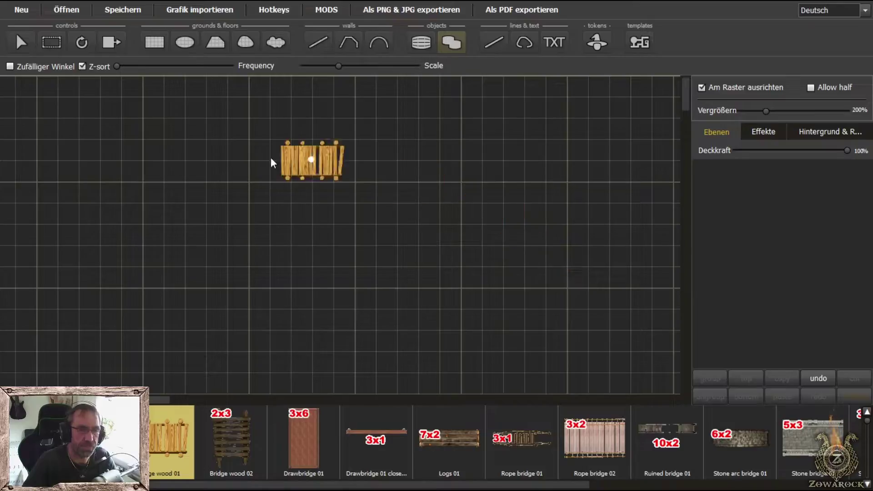
Draw a white zigzag line that starts with a horizontal segment about 13 squares long and ends in a short horizontal segment
left_click(492, 43)
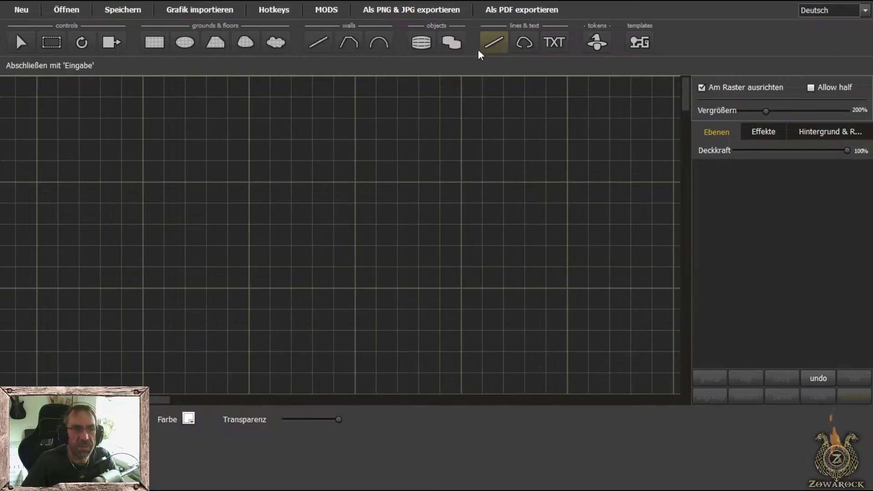
left_click(249, 160)
left_click(526, 161)
left_click(462, 224)
left_click(377, 224)
left_click(444, 182)
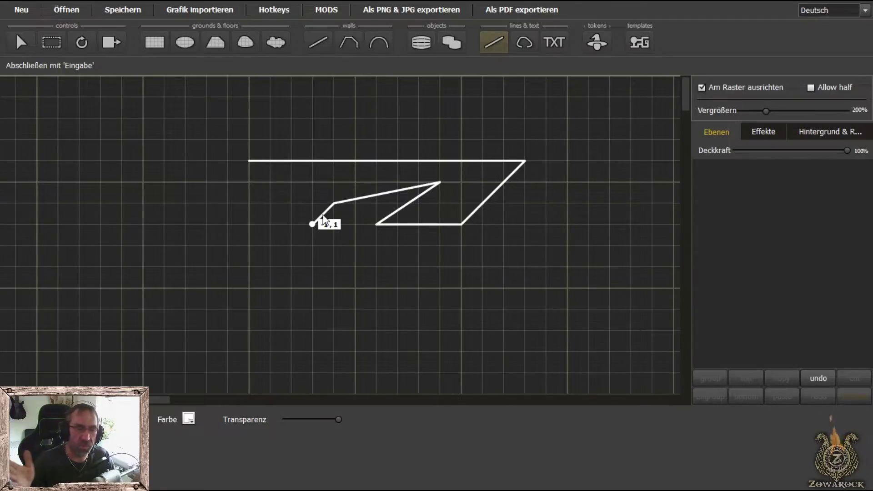
left_click(292, 224)
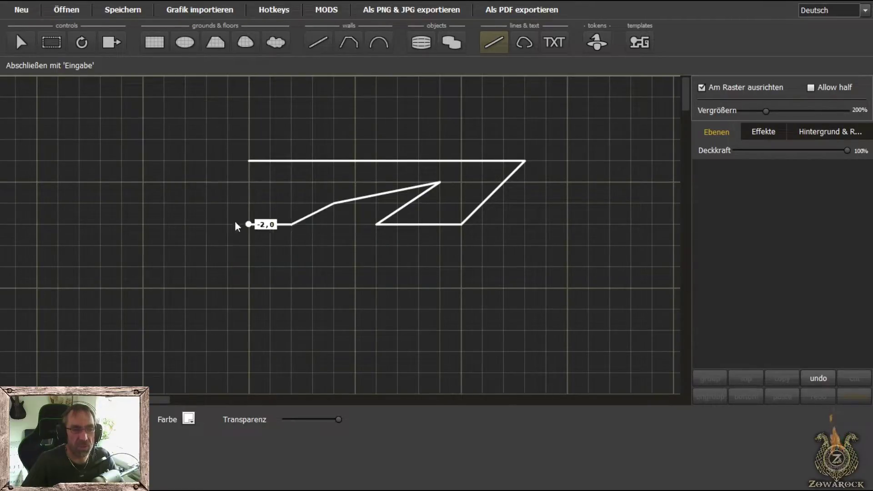
left_click(227, 224)
key("Return")
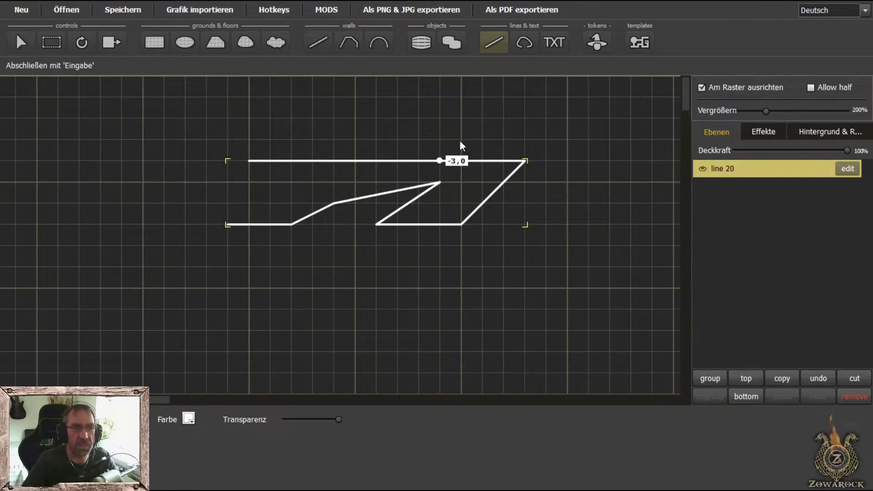
Draw a white curved spline that starts below the zigzag line, loops around its west and north sides and hooks back at its east end
left_click(525, 43)
left_click(228, 268)
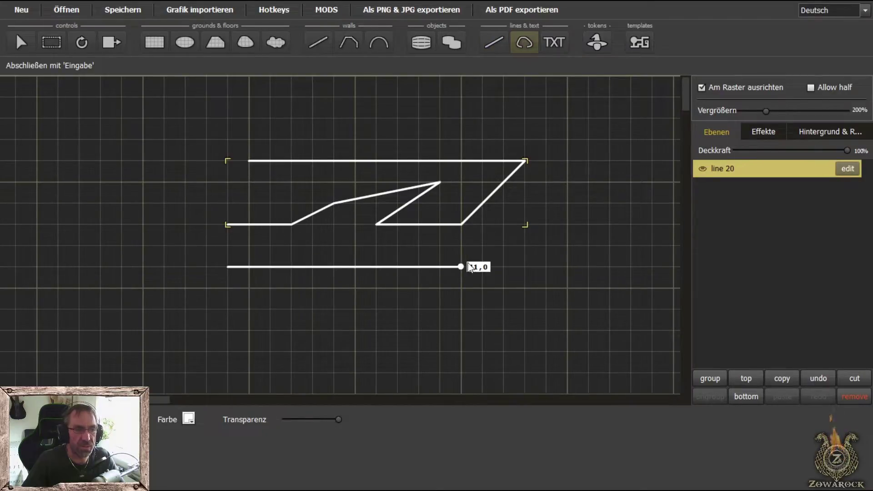
left_click(441, 269)
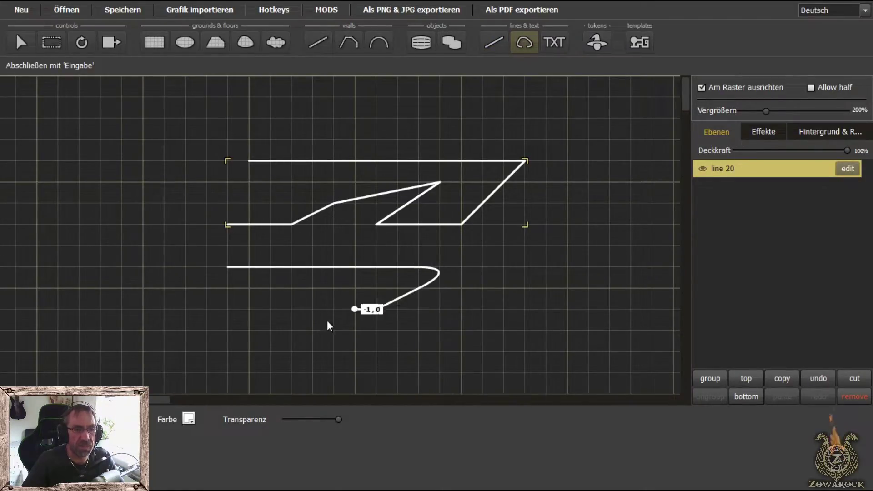
left_click(164, 293)
left_click(129, 160)
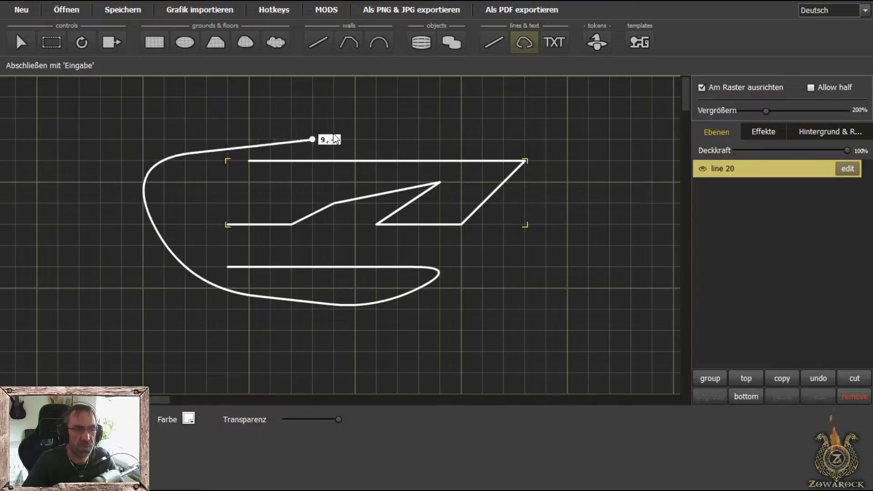
left_click(580, 157)
left_click(509, 218)
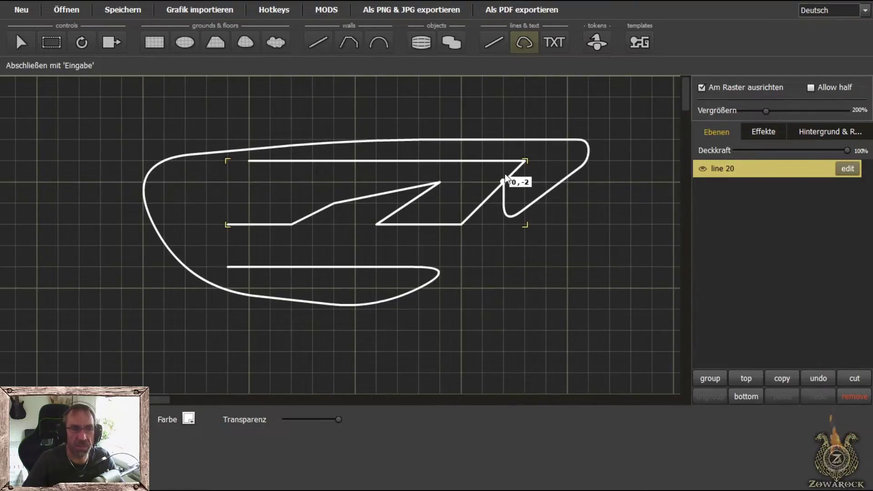
left_click(510, 178)
key("Return")
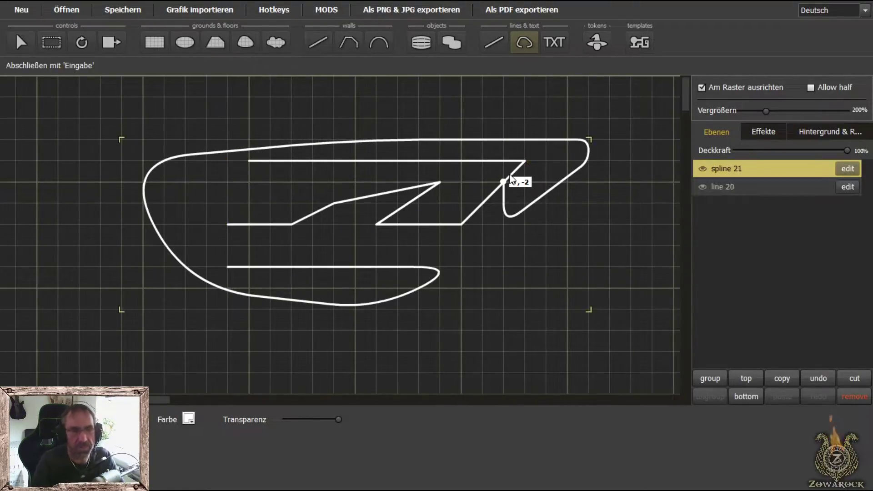
Place a text label with the default text below the zigzag line's east end and set its size to 52
left_click(560, 41)
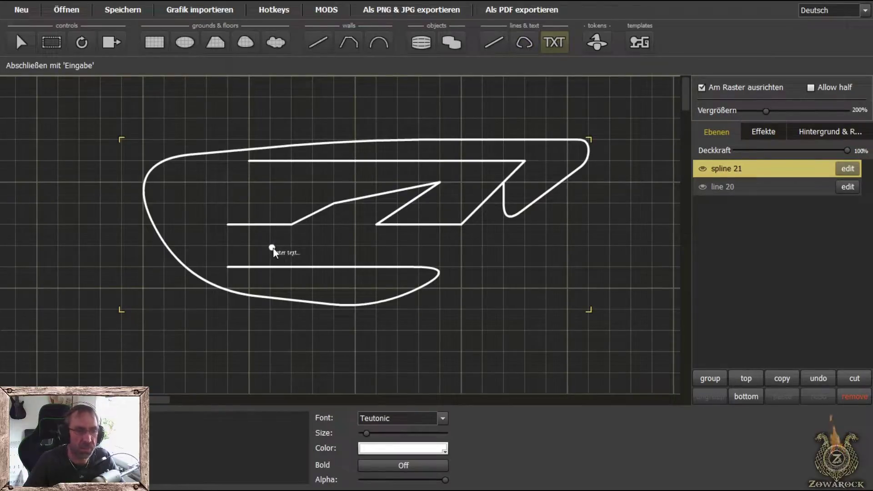
left_click(479, 253)
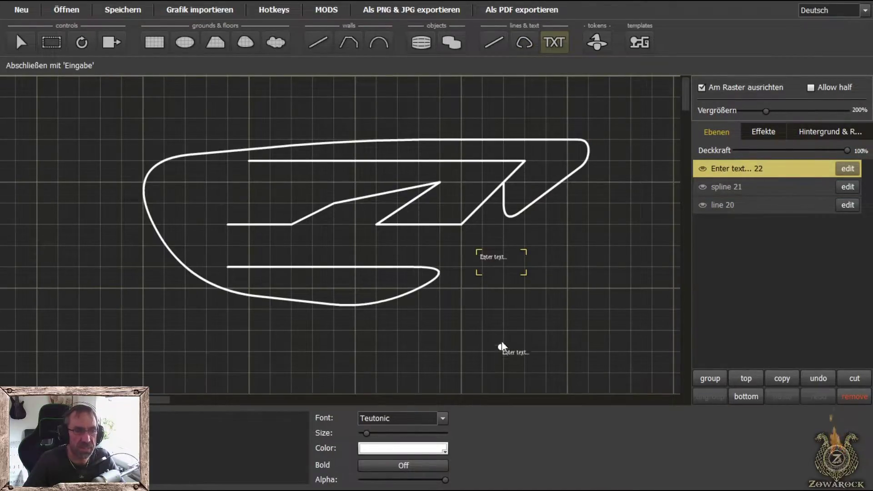
left_click(848, 168)
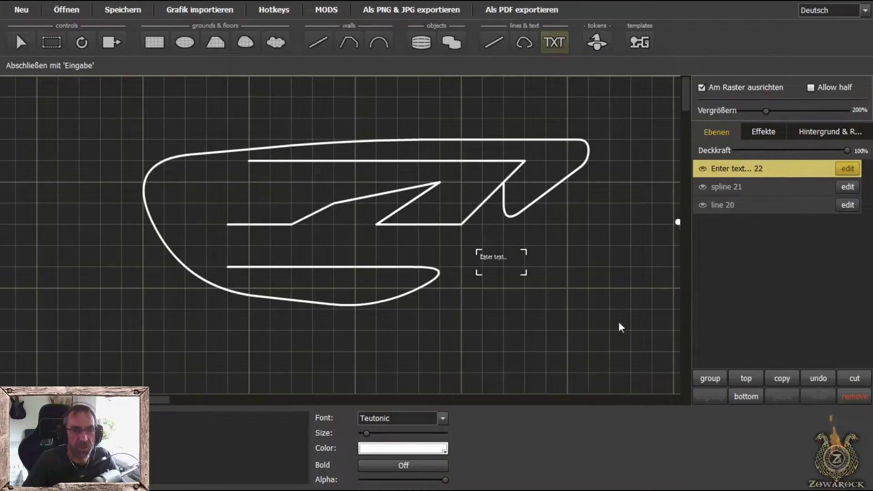
left_click_drag(367, 433, 401, 432)
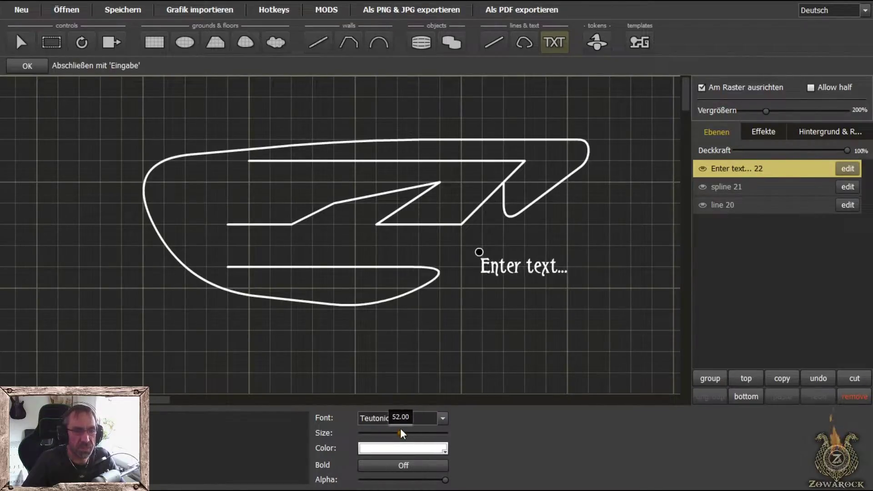
left_click_drag(445, 481, 464, 481)
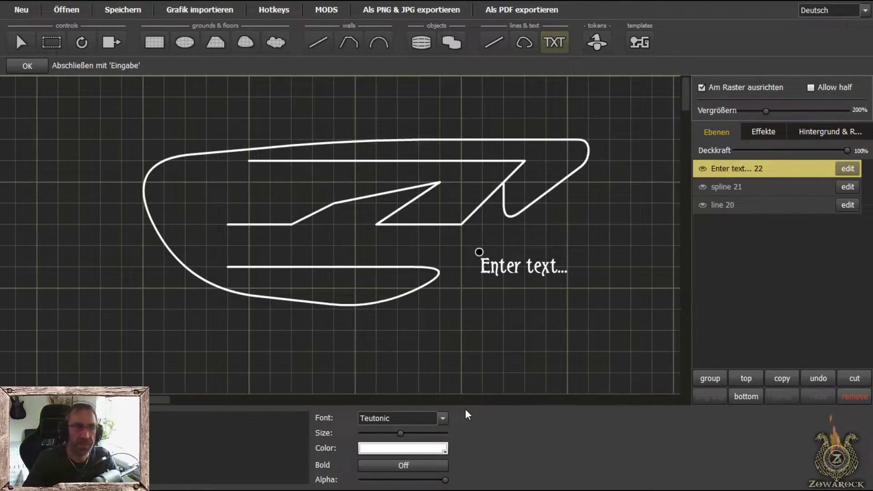
Rotate the text label counterclockwise by about 30 degrees so that it slopes upward
left_click(86, 42)
left_click_drag(228, 293, 566, 323)
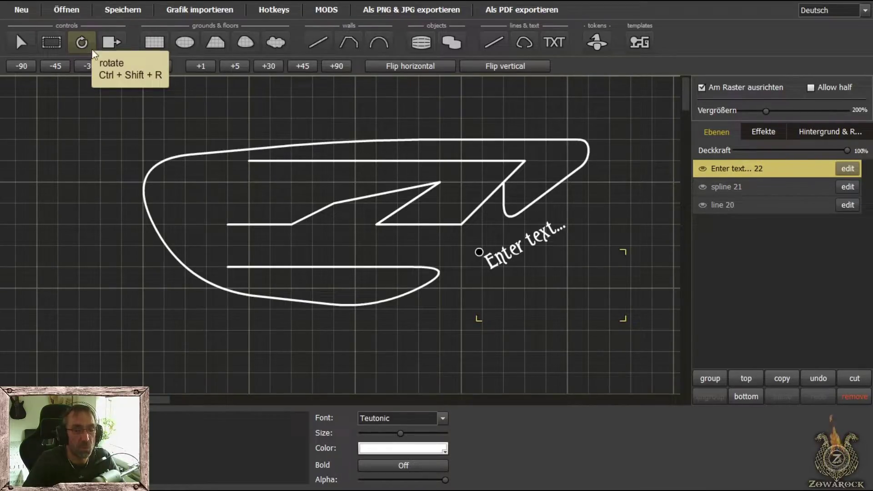
mouse_move(530, 314)
left_mouse_down()
mouse_move(541, 309)
mouse_move(510, 322)
mouse_move(539, 302)
left_mouse_up()
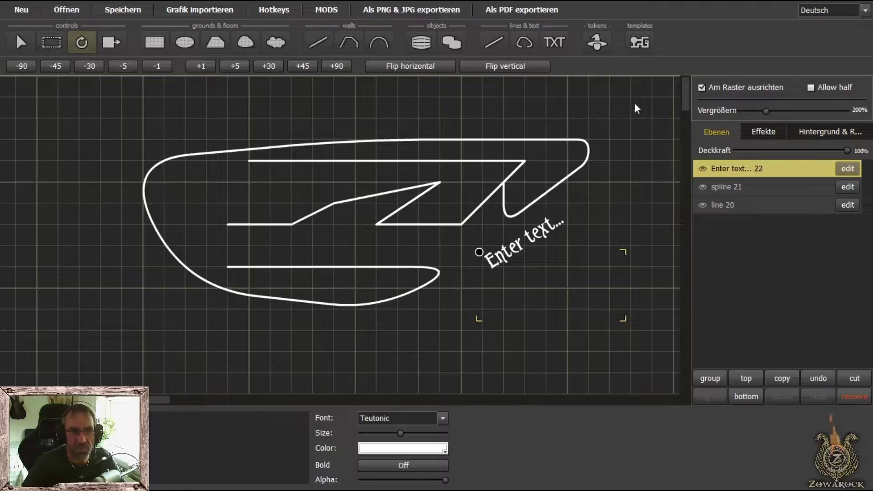
Place a defender villain token beside the text label and a cultist villain token below the spline's inner bend
left_click(597, 42)
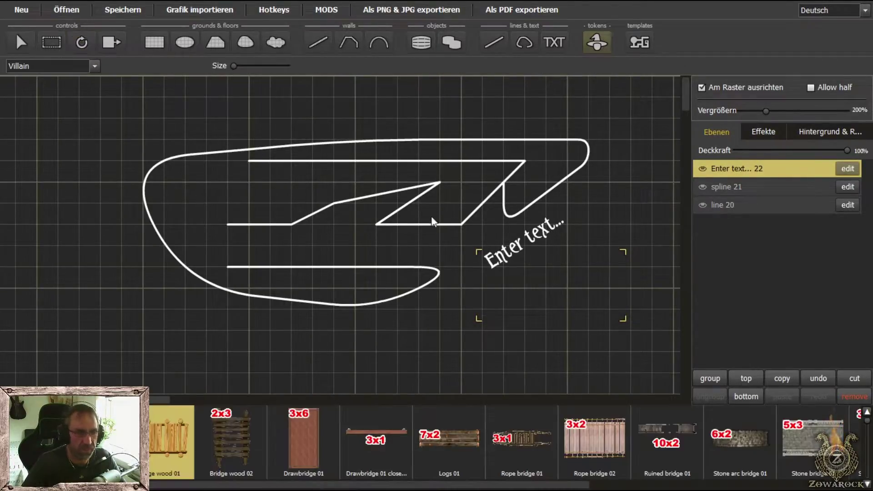
left_click_drag(116, 384, 117, 342)
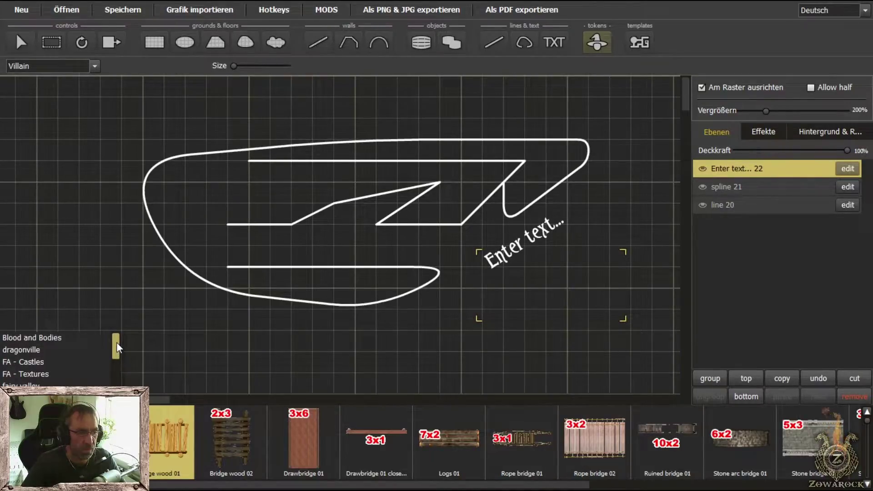
left_click(39, 354)
left_click(521, 447)
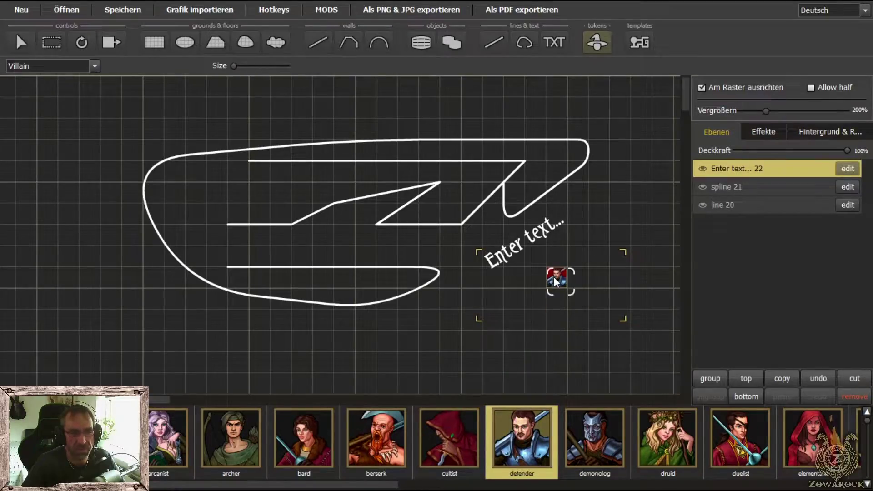
left_click(569, 261)
left_click(448, 448)
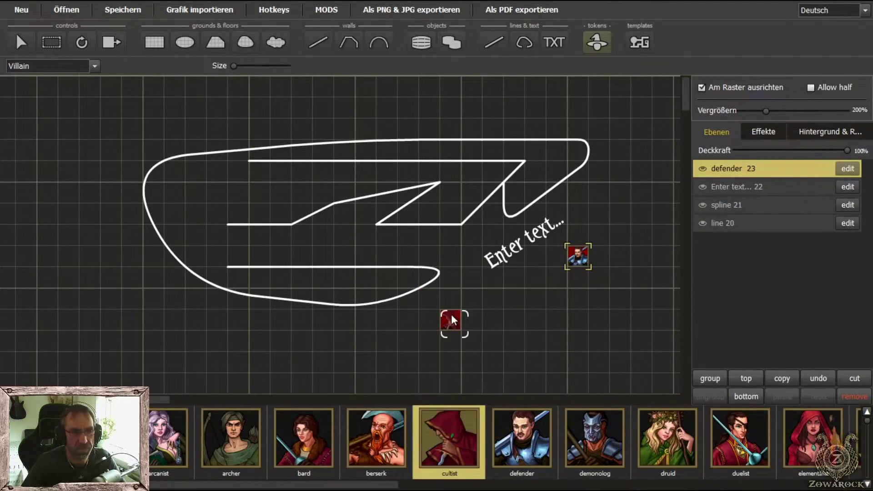
left_click(449, 297)
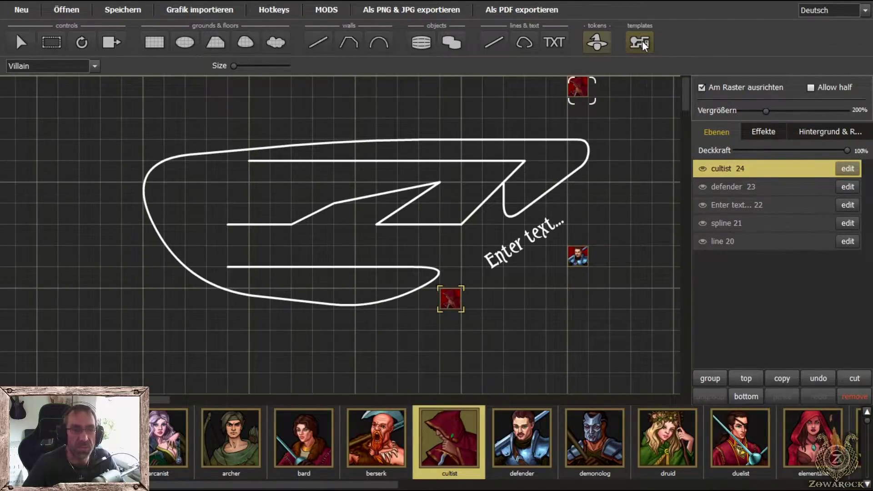
Show the import options for map templates
left_click(643, 40)
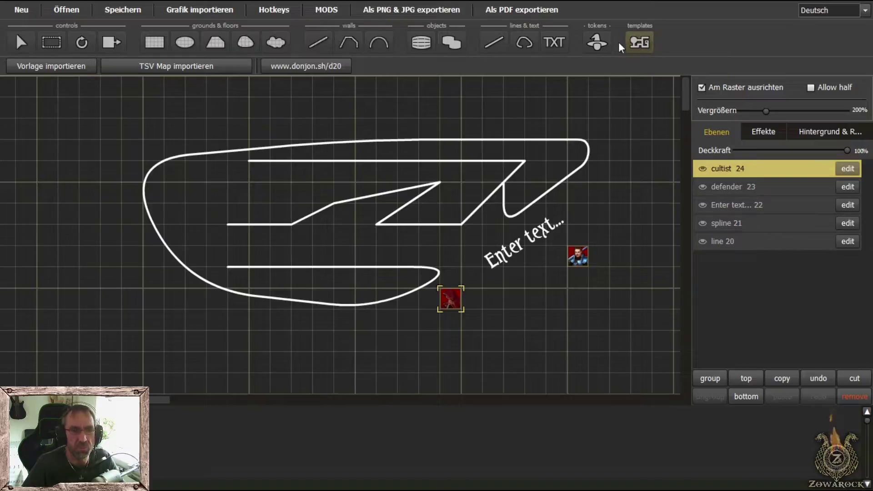
Delete both tokens, the text label, the spline and the zigzag line so the map is empty
left_click(21, 42)
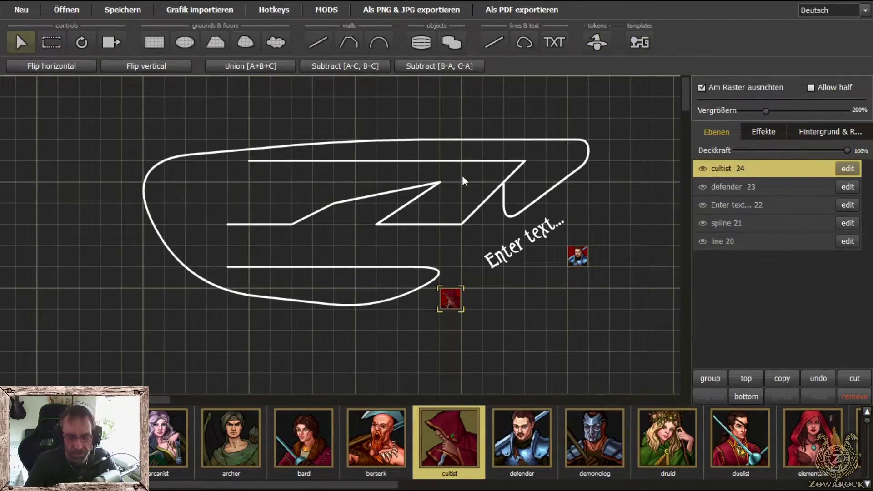
key("Delete")
key("Delete")
key("Delete")
key("Delete")
key("Delete")
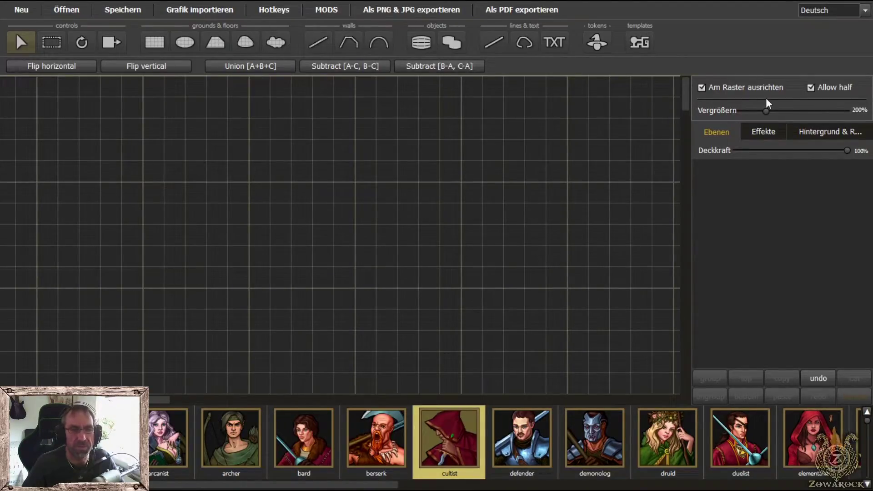
Show the tops collection's floor textures for the rectangular ground tool, with the map zoomed out
mouse_move(767, 111)
left_mouse_down()
mouse_move(844, 111)
mouse_move(686, 121)
mouse_move(854, 116)
mouse_move(740, 123)
mouse_move(783, 119)
mouse_move(758, 116)
left_mouse_up()
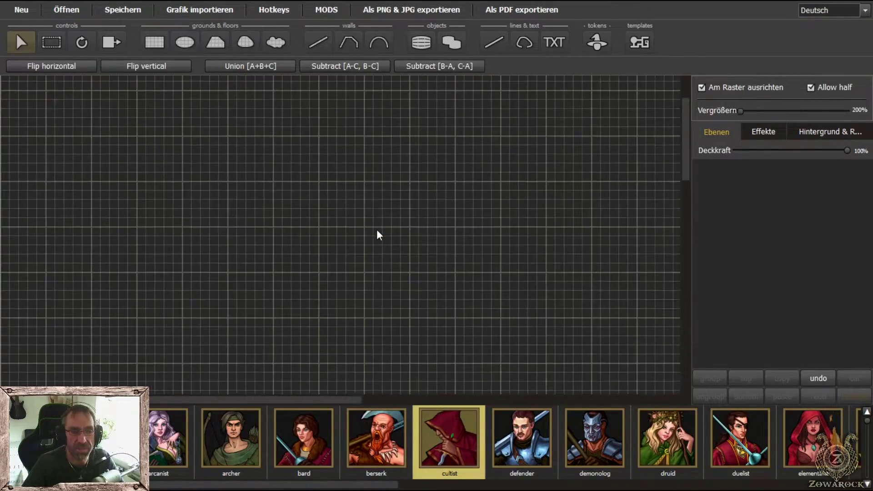
scroll(377, 228, "down", 3)
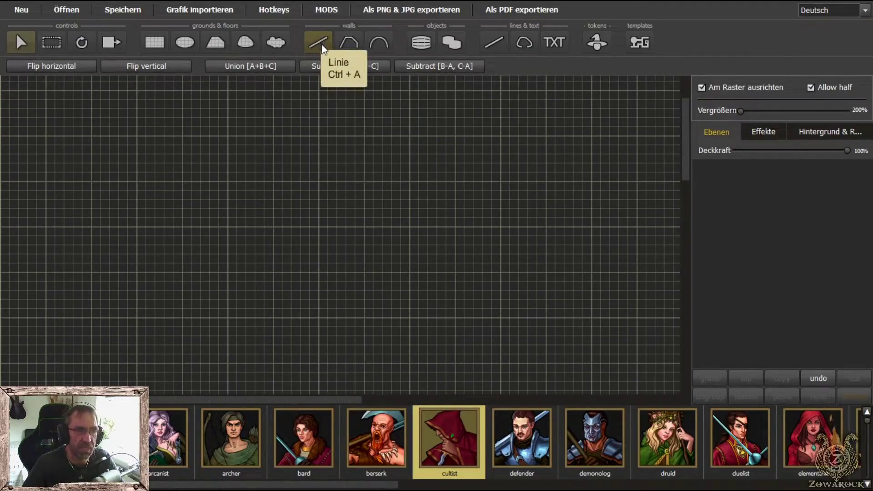
left_click(153, 42)
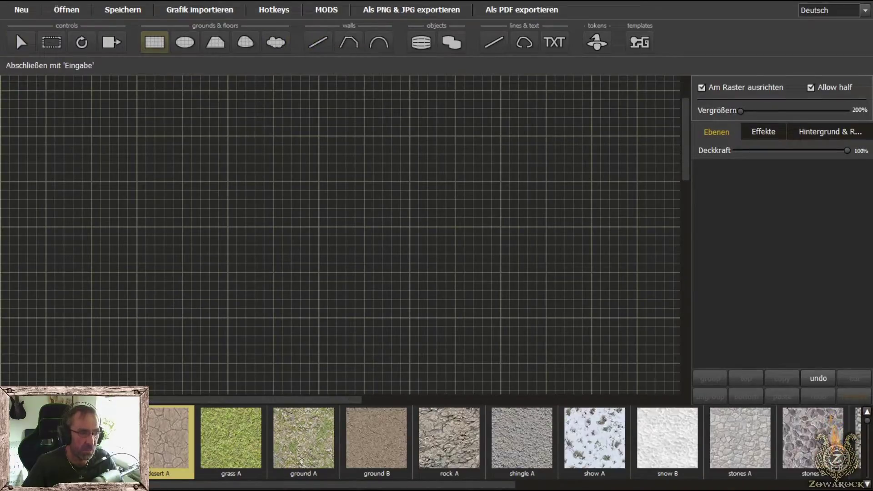
left_click(90, 394)
scroll(91, 364, "down", 1)
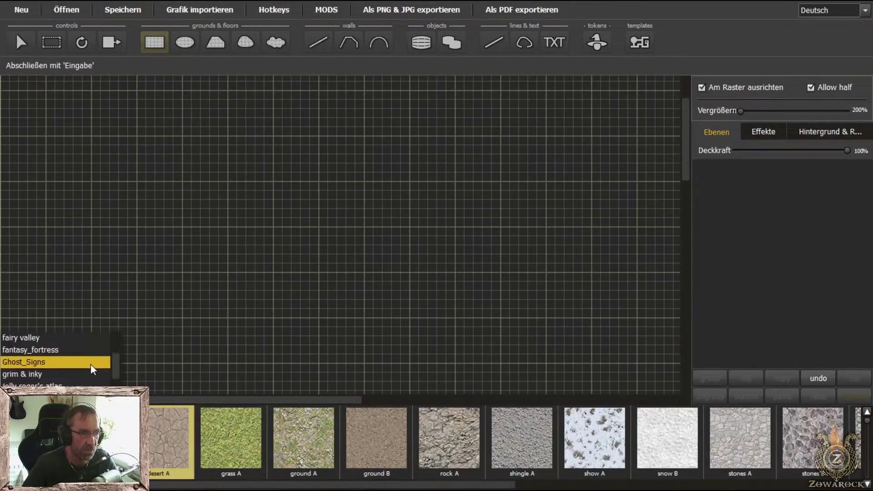
scroll(91, 363, "down", 1)
left_click(91, 364)
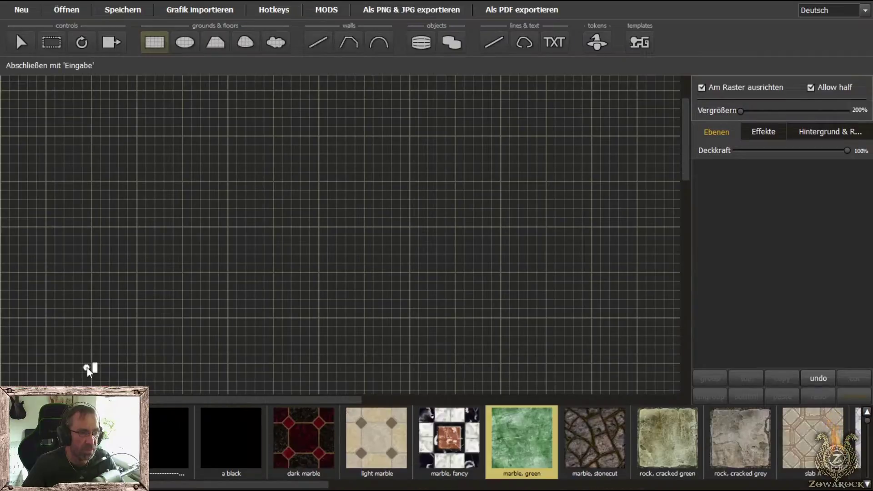
Draw a rectangular floor about 50 by 30 grid squares with the grass2 texture from the tops collection's ground folder
scroll(91, 395, "down", 1)
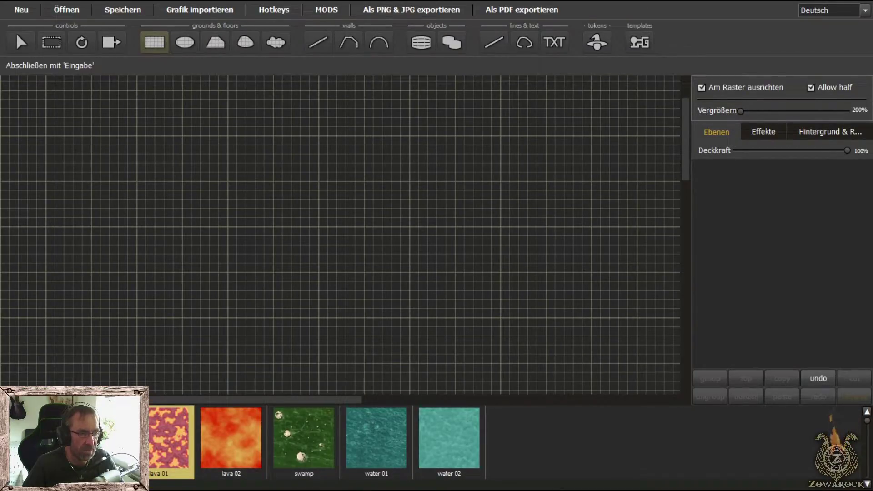
scroll(90, 395, "down", 1)
left_click_drag(226, 483, 559, 488)
scroll(505, 446, "up", 1)
scroll(505, 445, "up", 1)
left_click_drag(278, 485, 465, 486)
left_click(553, 421)
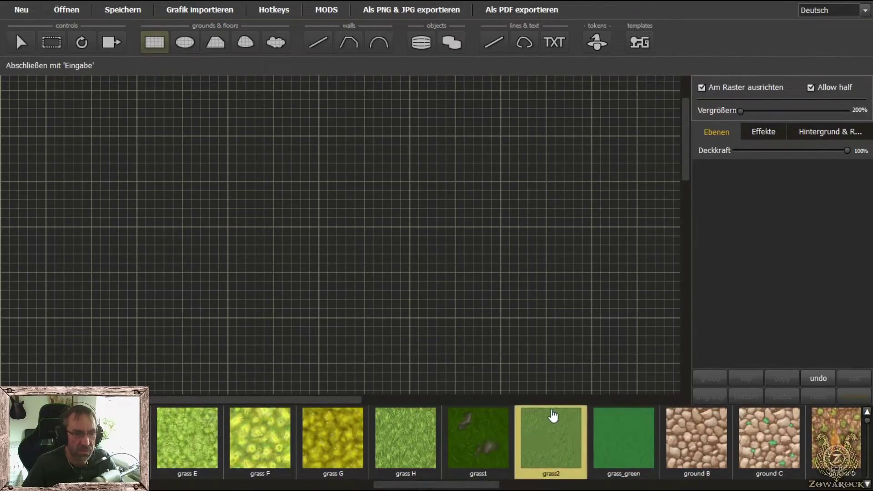
left_click_drag(48, 91, 504, 364)
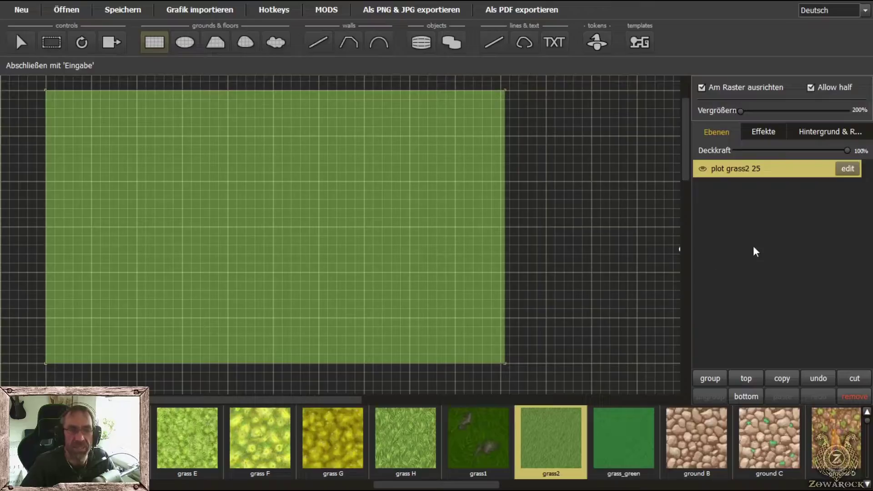
Review the effect presets, try the alternative grid styles including dots, and return to the rectangular line grid
left_click(765, 131)
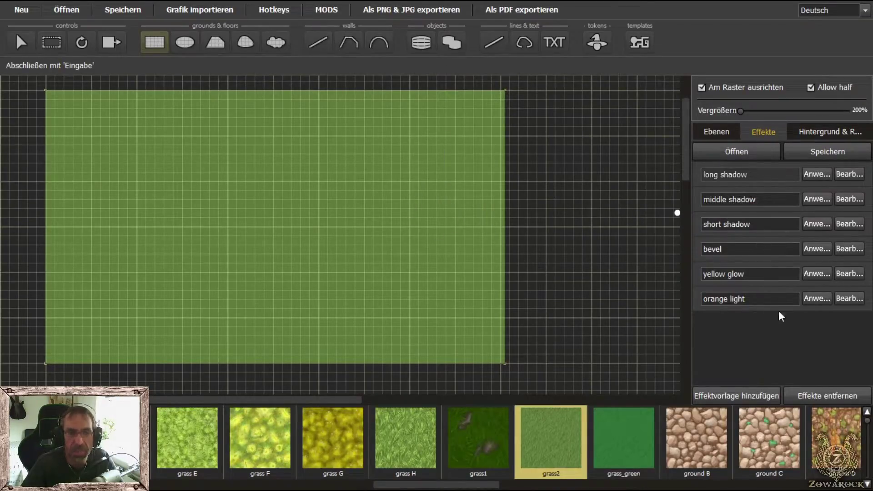
left_click(815, 130)
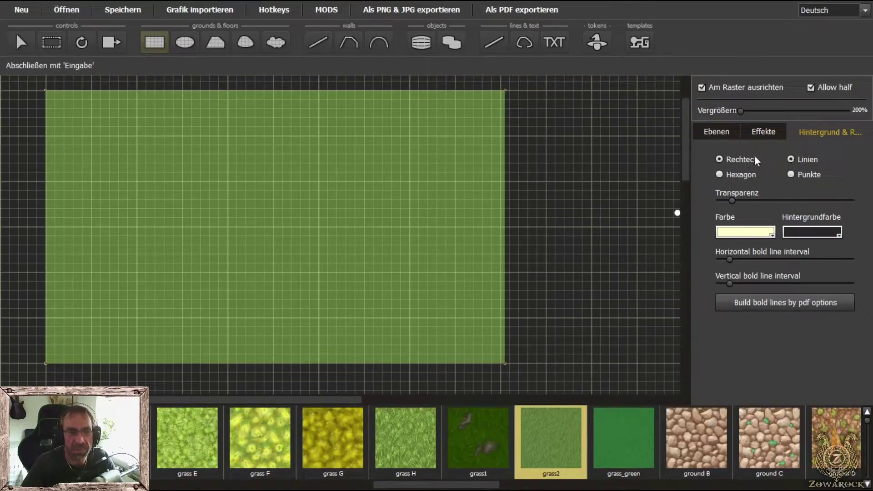
left_click(720, 174)
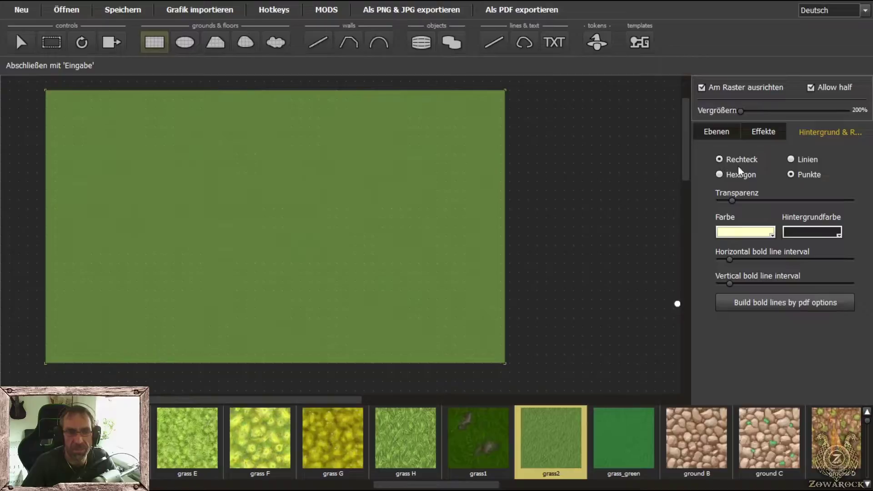
left_click(791, 159)
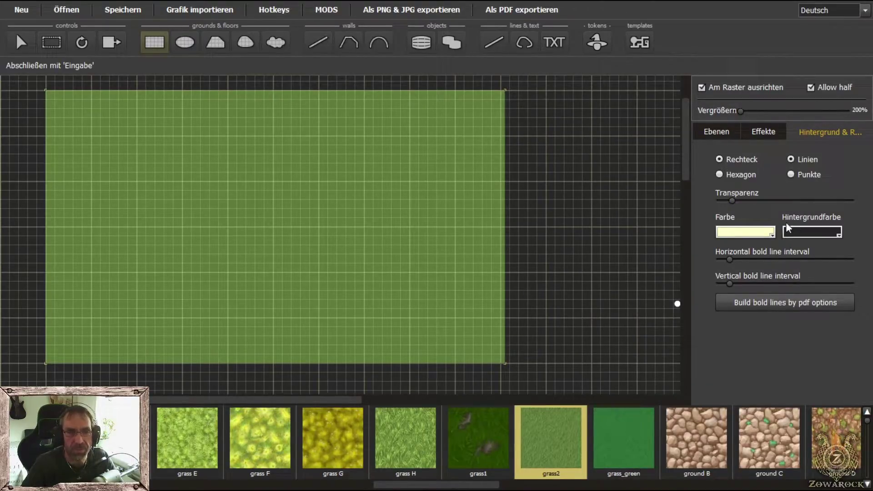
mouse_move(733, 199)
left_mouse_down()
mouse_move(831, 206)
mouse_move(710, 205)
mouse_move(730, 203)
left_mouse_up()
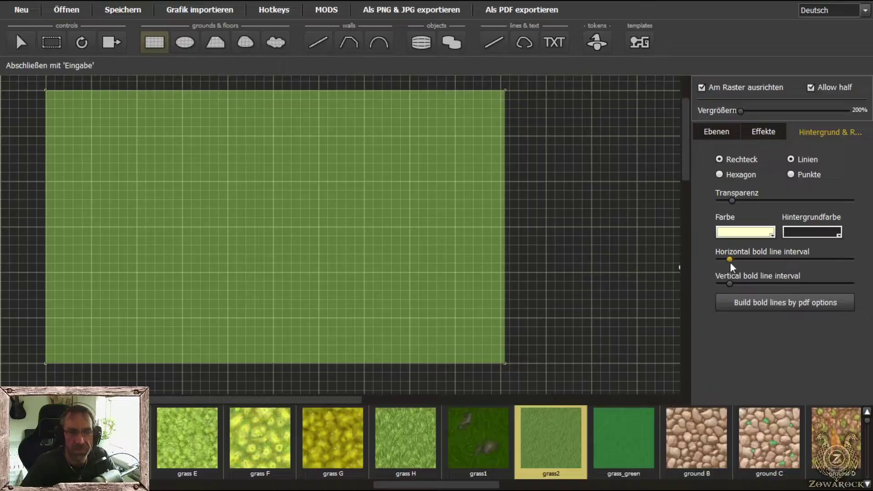
Widen the grid's horizontal and vertical bold line intervals to ten squares and return to the layer list
left_click_drag(732, 261, 748, 287)
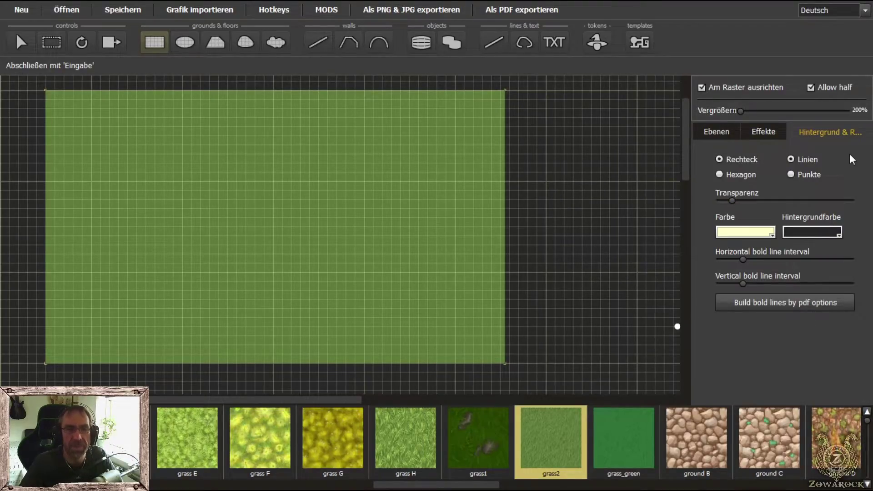
left_click(714, 132)
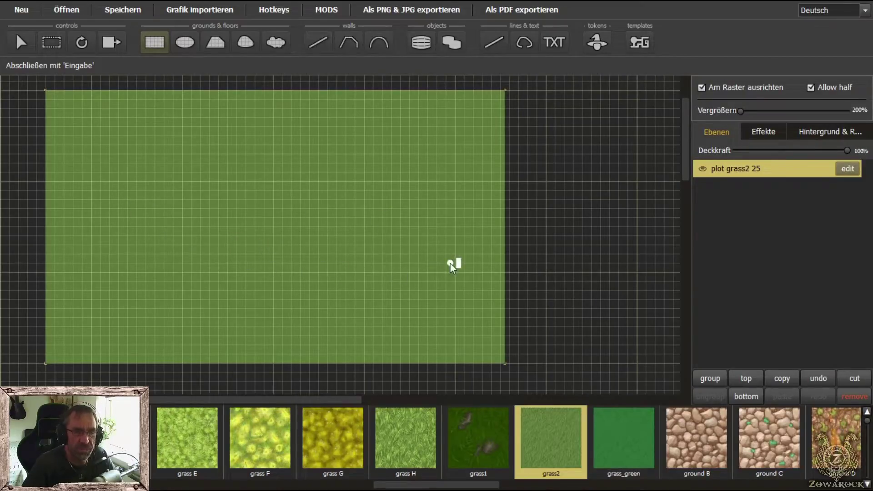
Move the grass floor to the right on the map, leaving empty grid along its left side
scroll(351, 225, "up", 1)
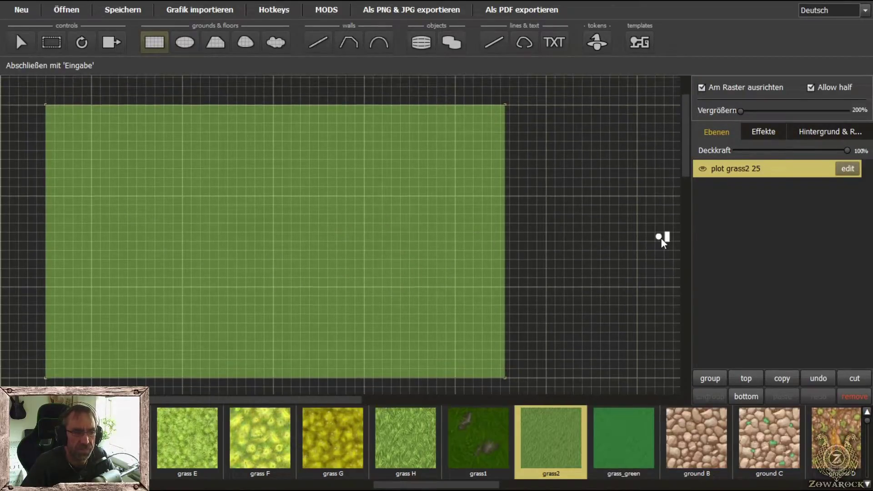
scroll(397, 253, "up", 4)
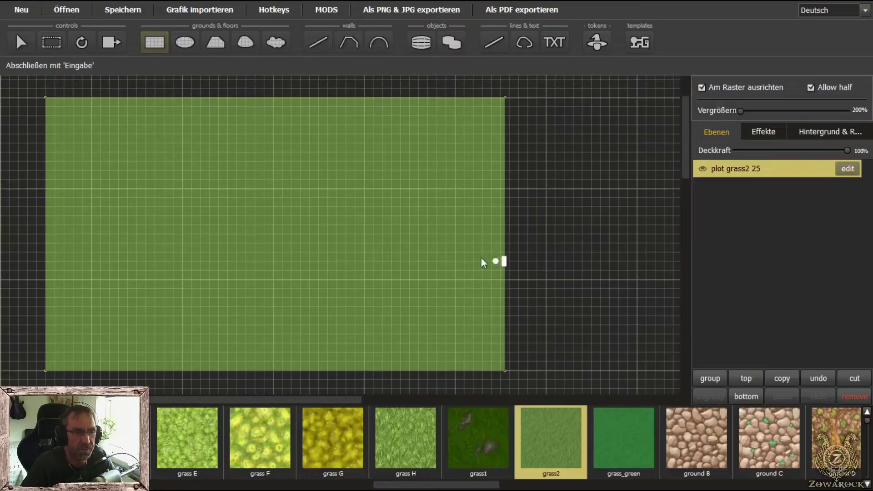
left_click_drag(445, 191, 500, 239)
left_click_drag(367, 191, 363, 257)
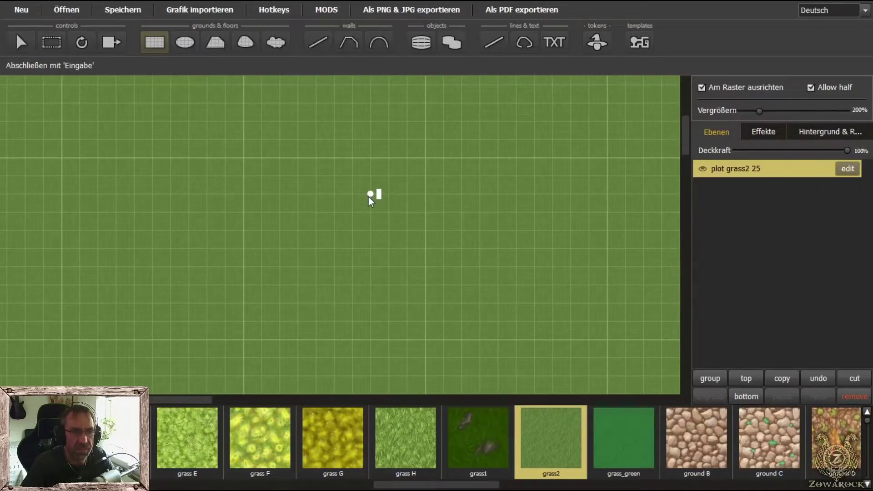
scroll(390, 214, "down", 3)
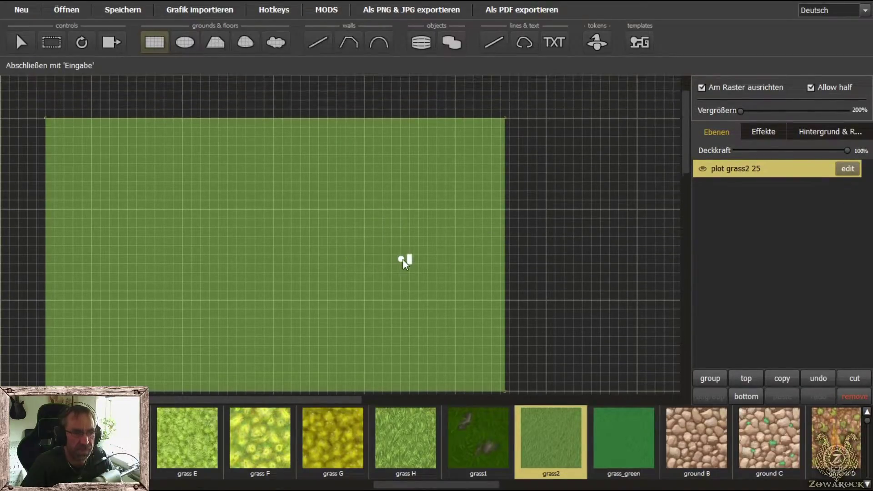
scroll(398, 256, "up", 3)
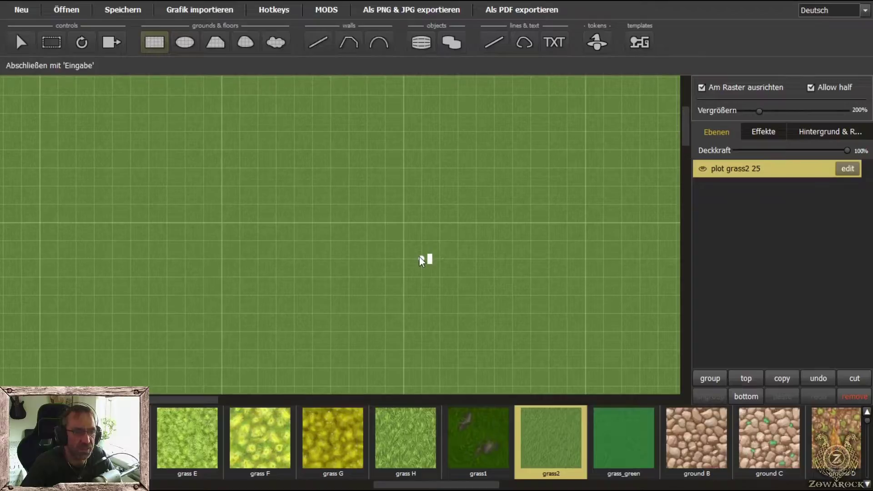
scroll(394, 223, "down", 3)
left_click(21, 43)
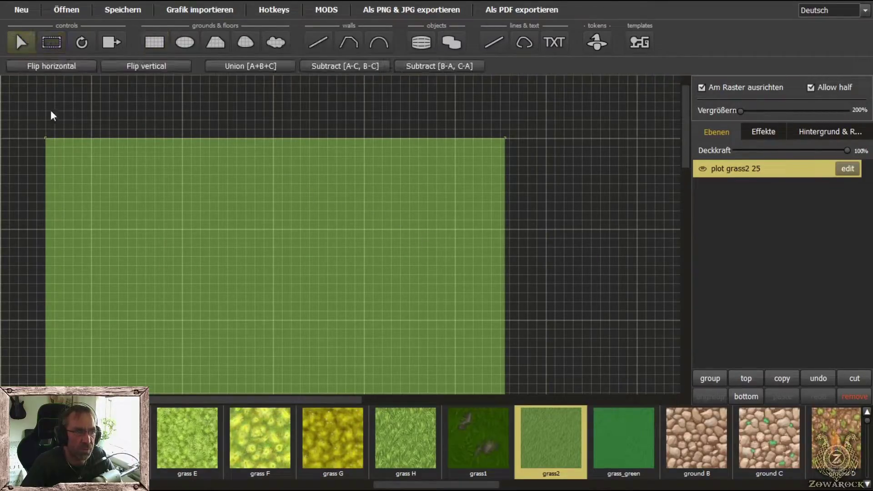
left_click_drag(306, 248, 436, 239)
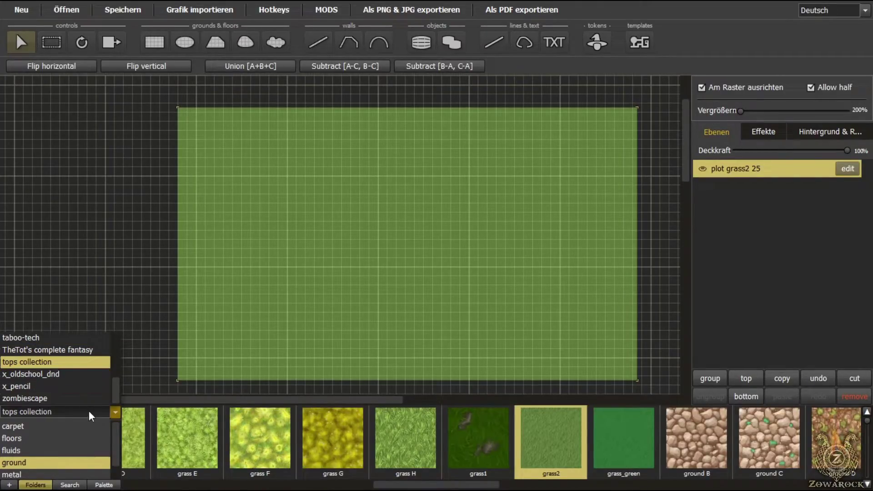
Browse the floor textures of taboo-tech, TheTot's complete fantasy, tops collection, x_oldschool_dnd, x_pencil and zombiescape
left_click(66, 337)
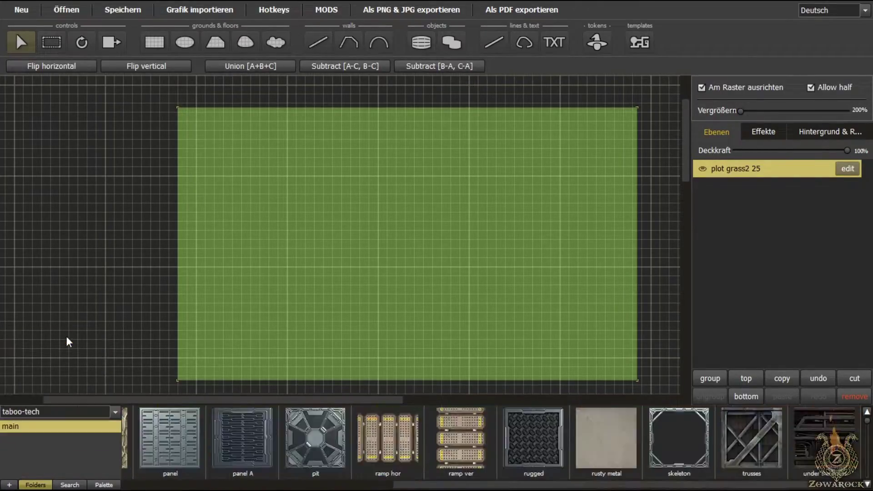
left_click(116, 412)
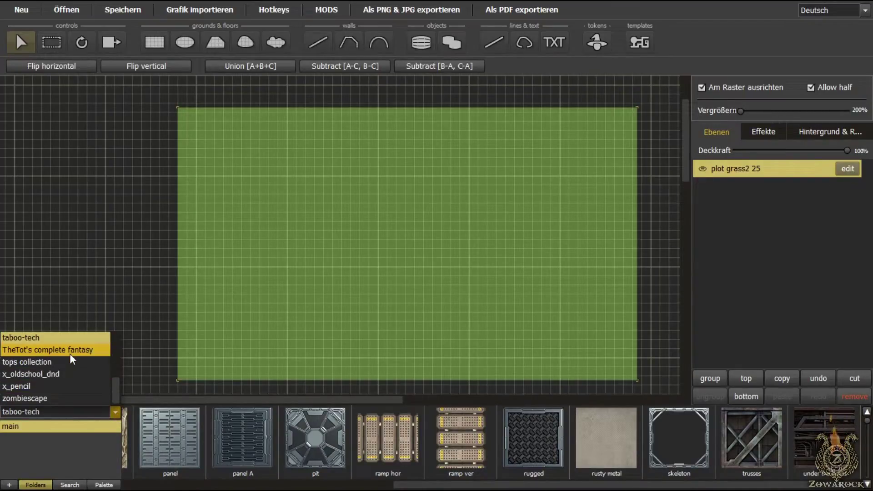
left_click(70, 353)
left_click(115, 413)
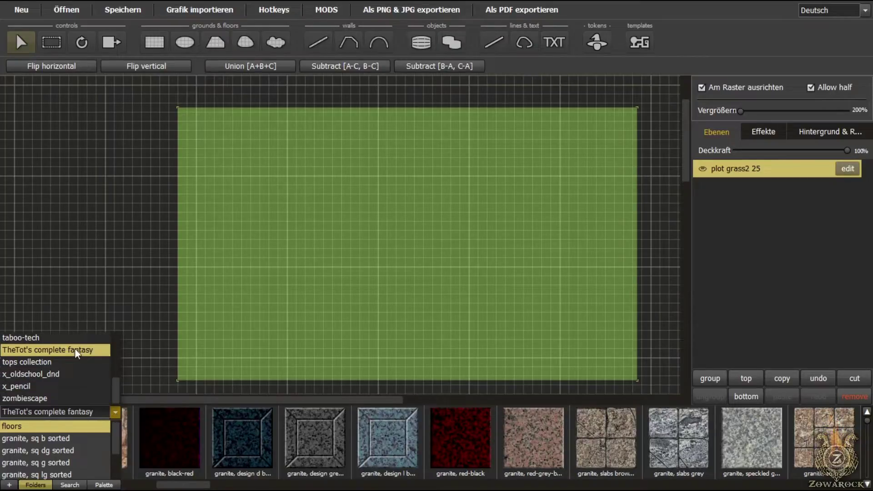
left_click(72, 360)
left_click(116, 409)
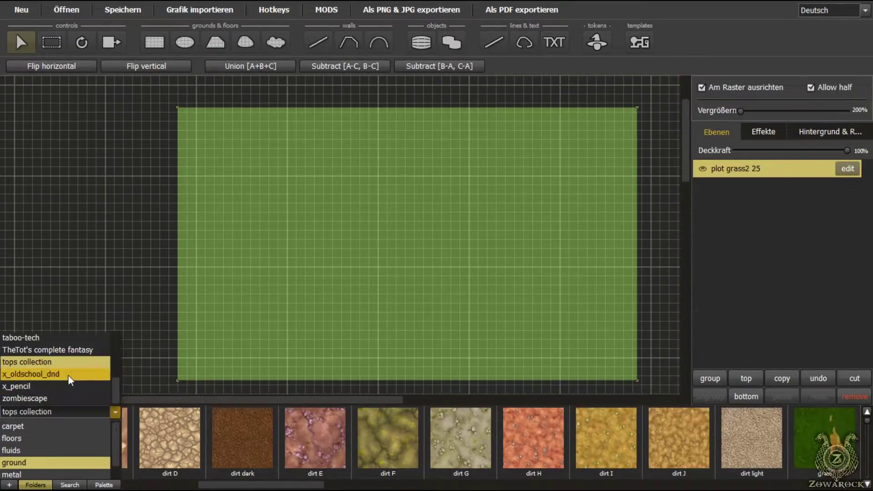
left_click(70, 377)
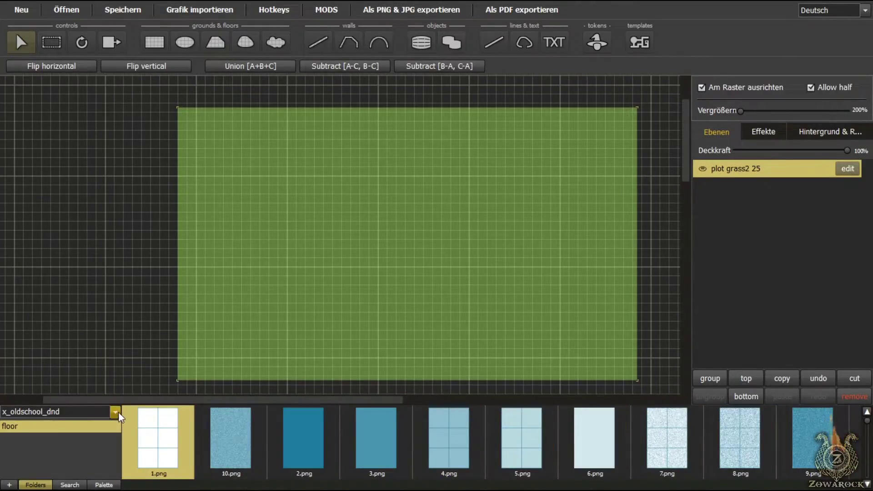
left_click(116, 413)
left_click(70, 384)
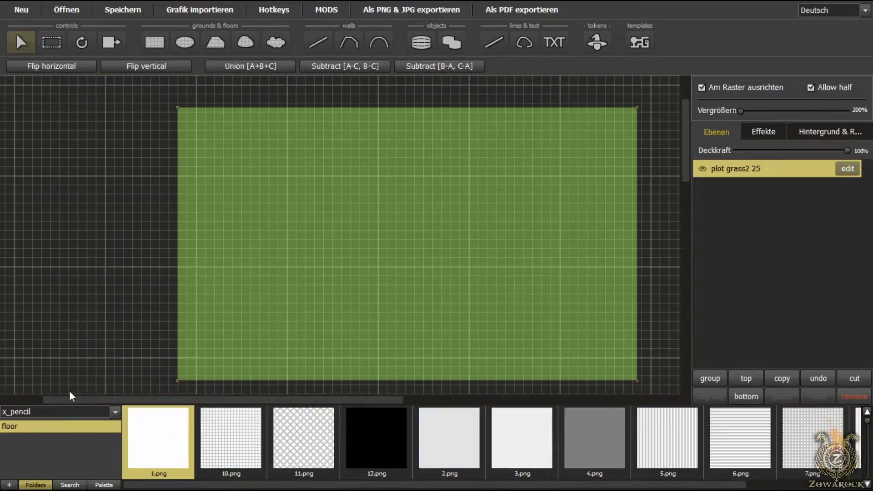
left_click(115, 415)
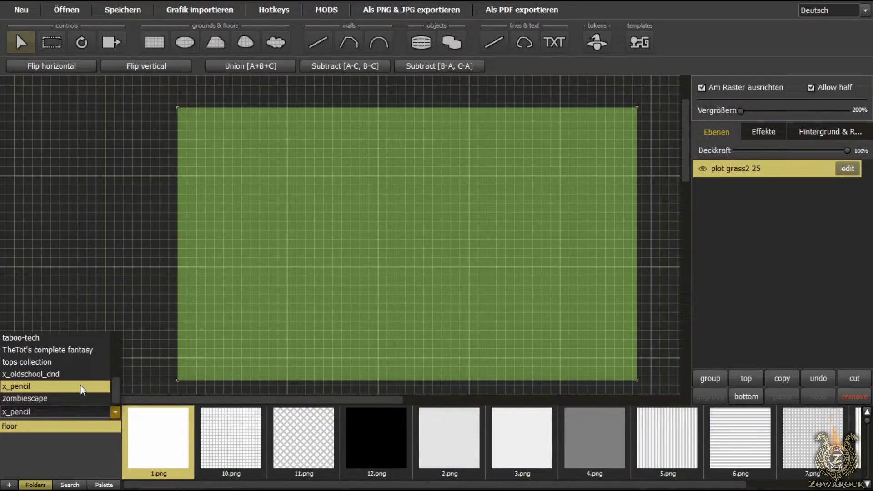
left_click(80, 397)
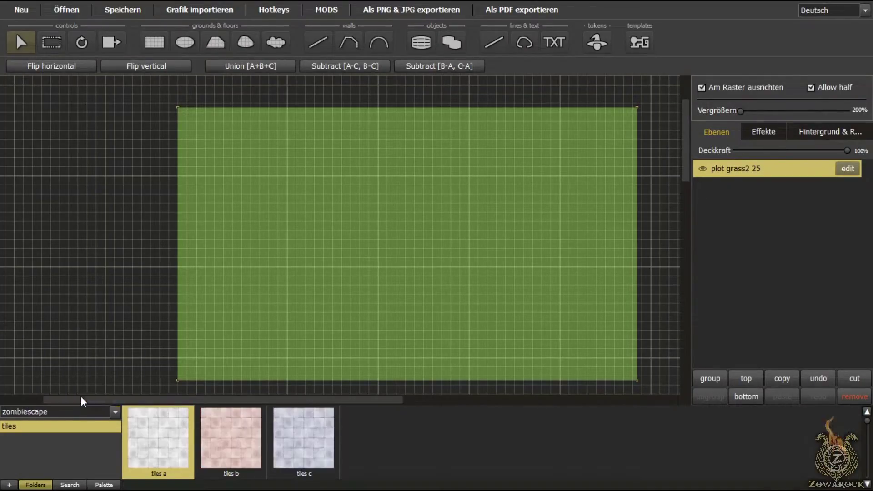
left_click(115, 412)
left_click(113, 286)
Draw a straight vertical wall about ten grid squares long on the grass floor, using light blocks from the tops collection
left_click(327, 42)
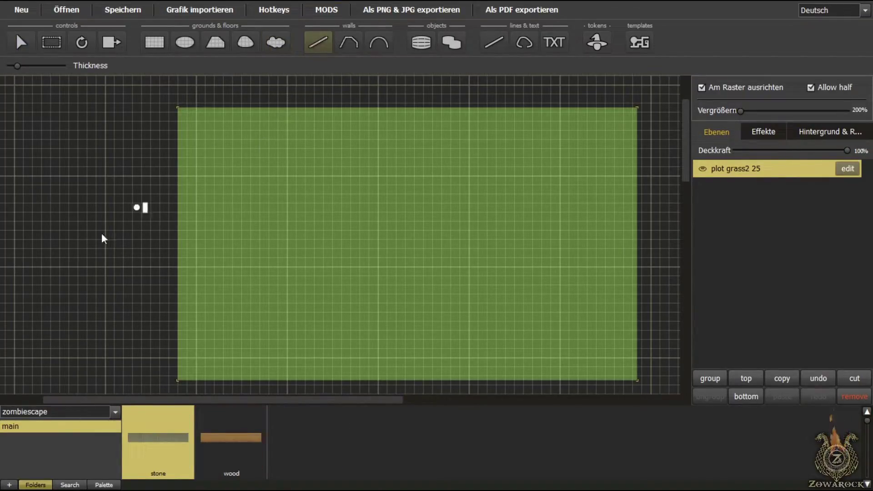
left_click(115, 412)
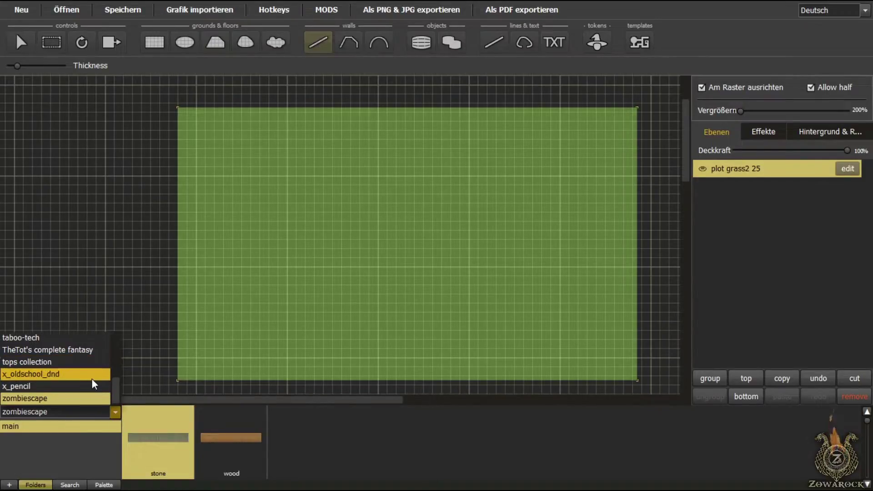
left_click(59, 362)
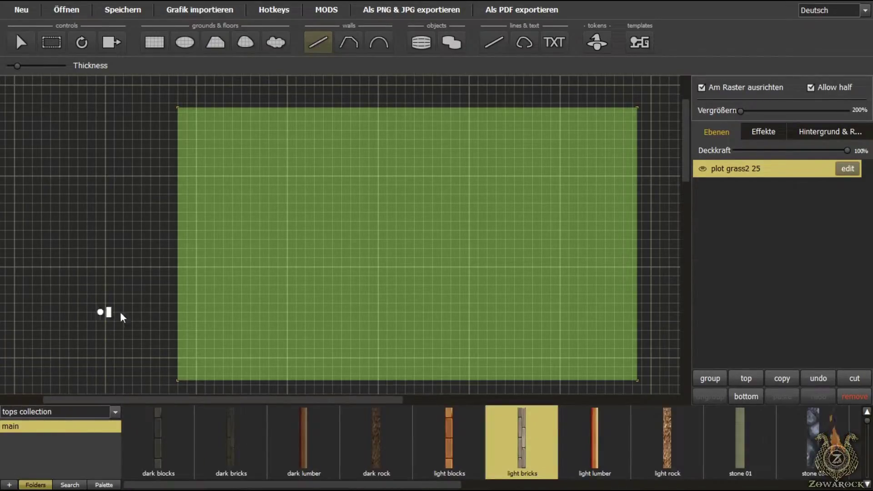
left_click(459, 448)
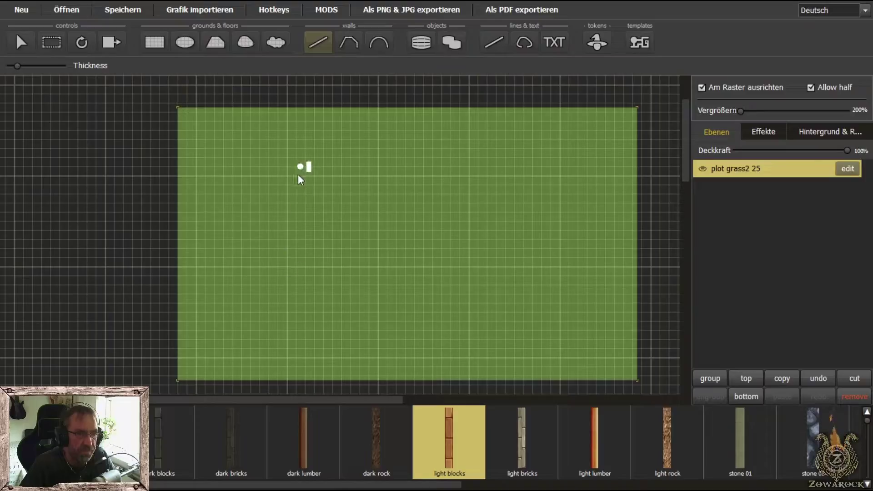
left_click_drag(287, 266, 285, 175)
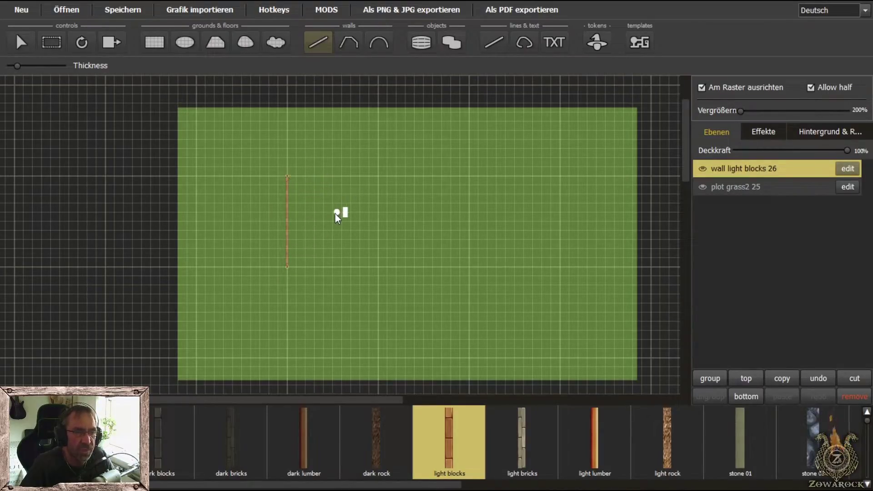
Draw a horizontal light blocks wall 20 grid squares long, running right from the vertical wall's upper end
scroll(334, 214, "up", 2)
left_click_drag(327, 190, 367, 214)
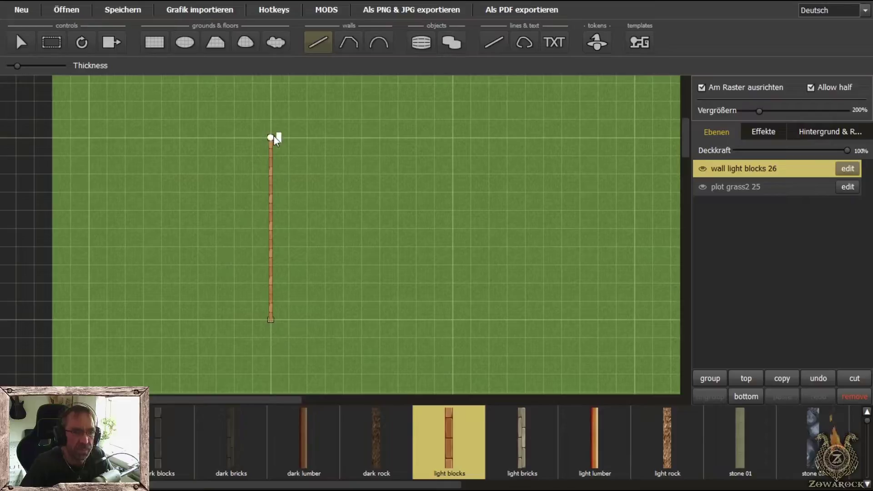
left_click_drag(272, 137, 638, 136)
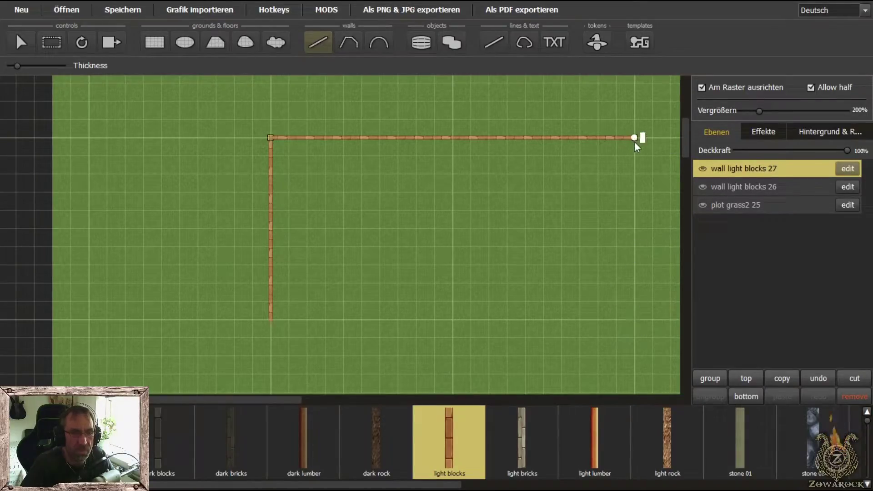
Close the outline with a multi-segment wall: 10 squares down, 6 left, 2 diagonally out, 7 left, 2 diagonally back, 3 left
left_click_drag(486, 273, 424, 240)
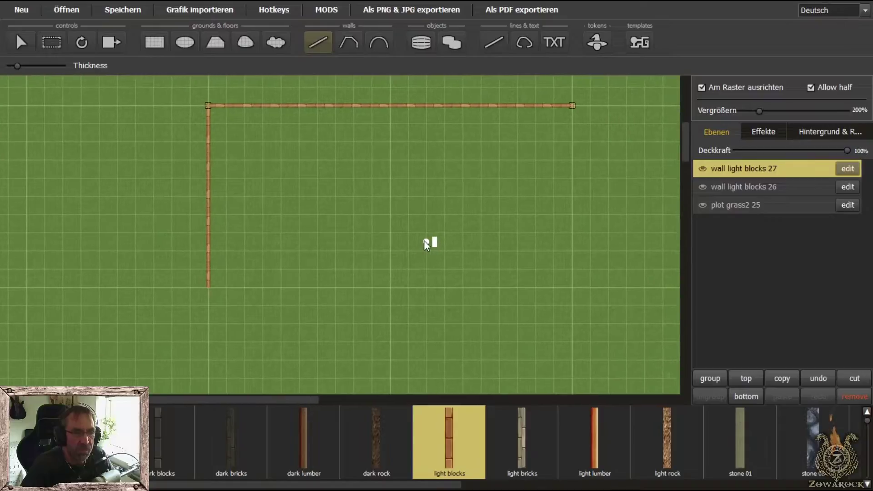
left_click(345, 43)
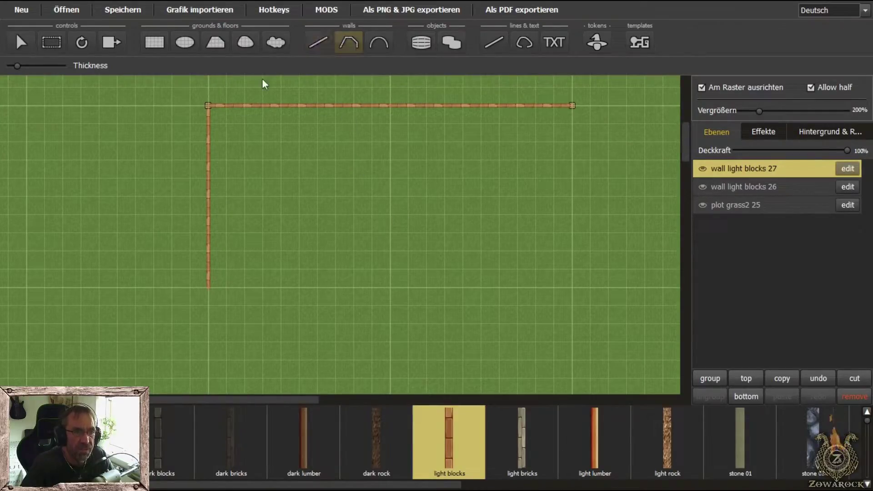
left_click_drag(573, 106, 572, 287)
left_click(571, 287)
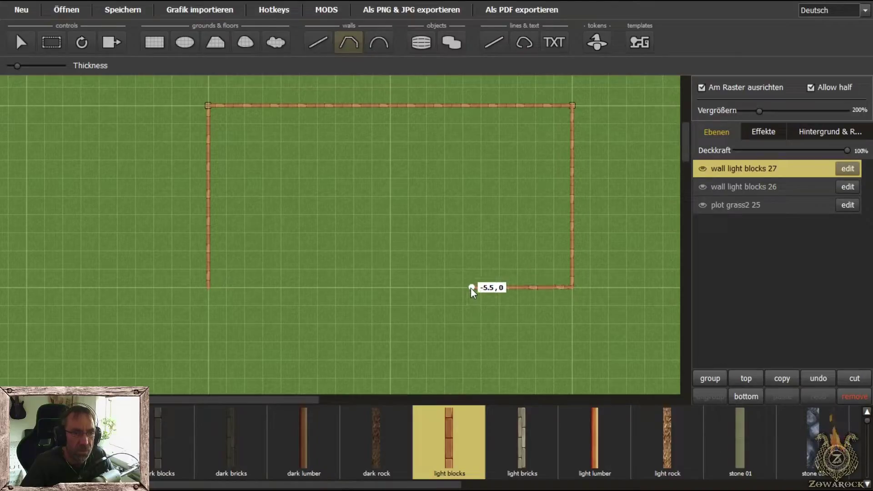
left_click(463, 288)
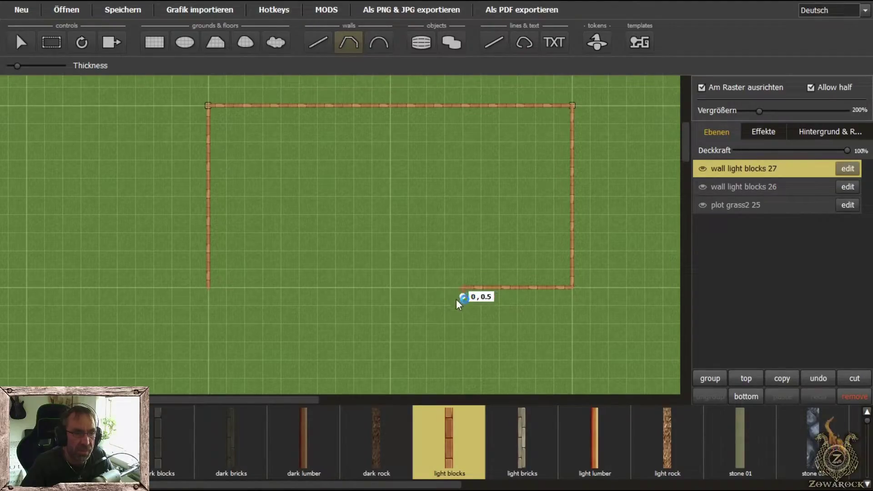
left_click(428, 324)
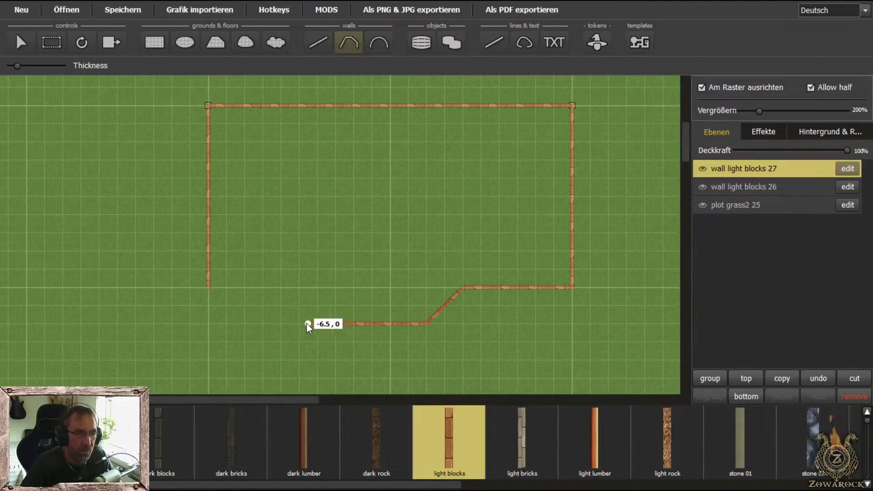
left_click(300, 324)
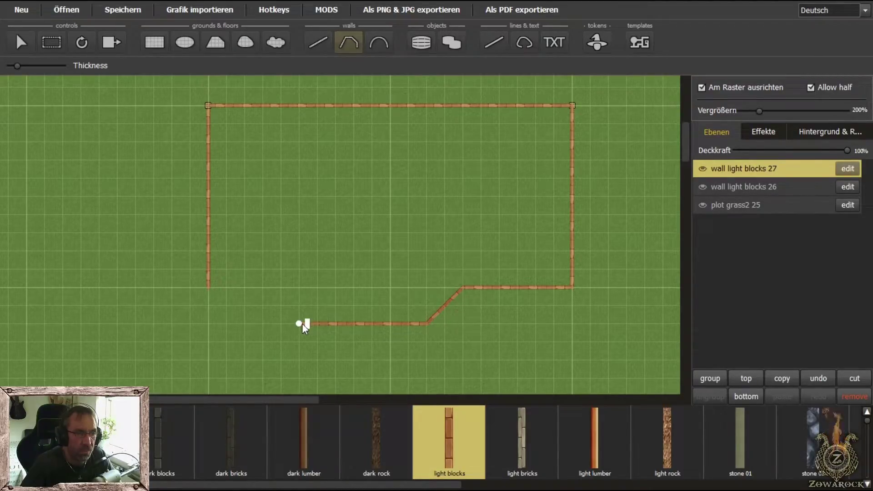
left_click(263, 288)
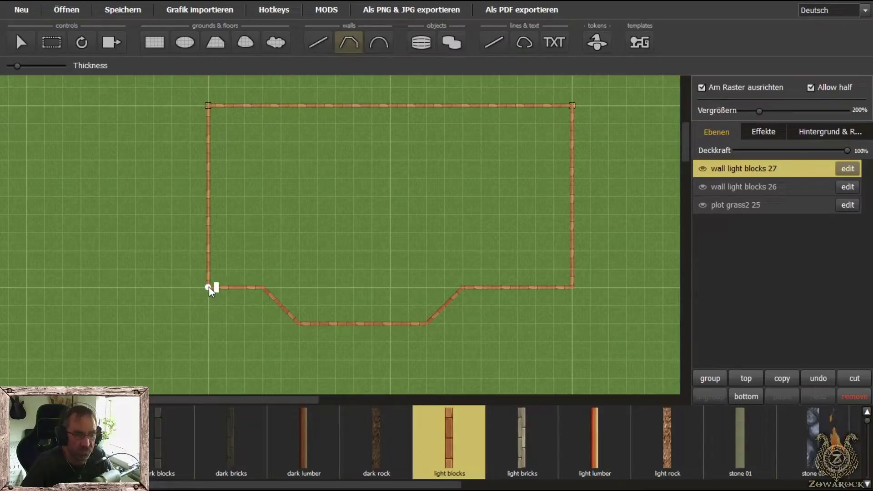
left_click(208, 287)
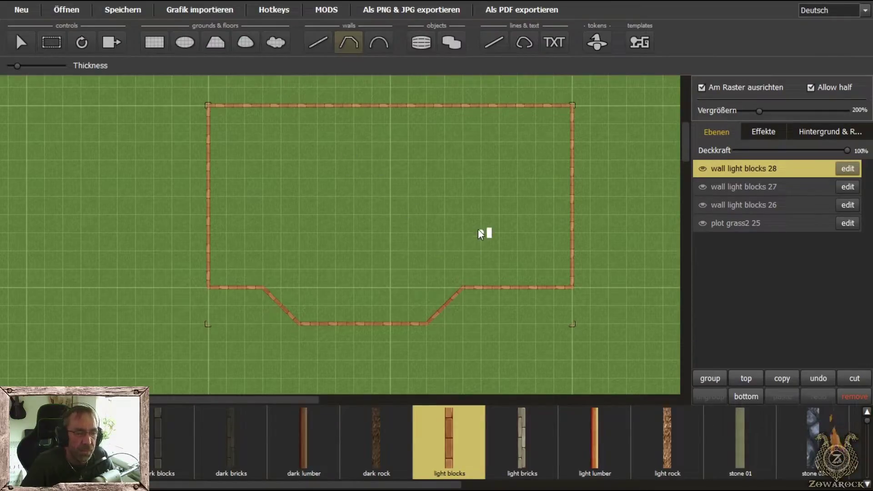
Draw a light blocks arc wall around the building's upper-left corner, spanning from three squares down to three squares right
left_click(380, 41)
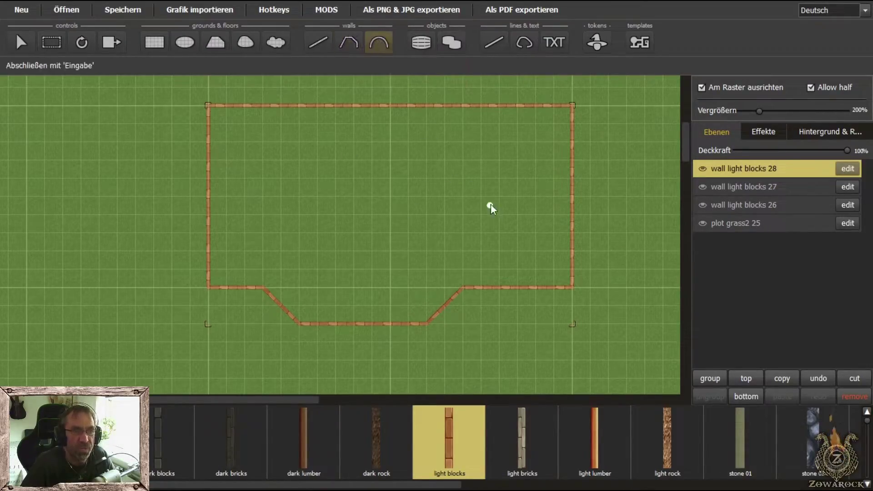
left_click_drag(492, 209, 362, 177)
left_click_drag(493, 185, 667, 250)
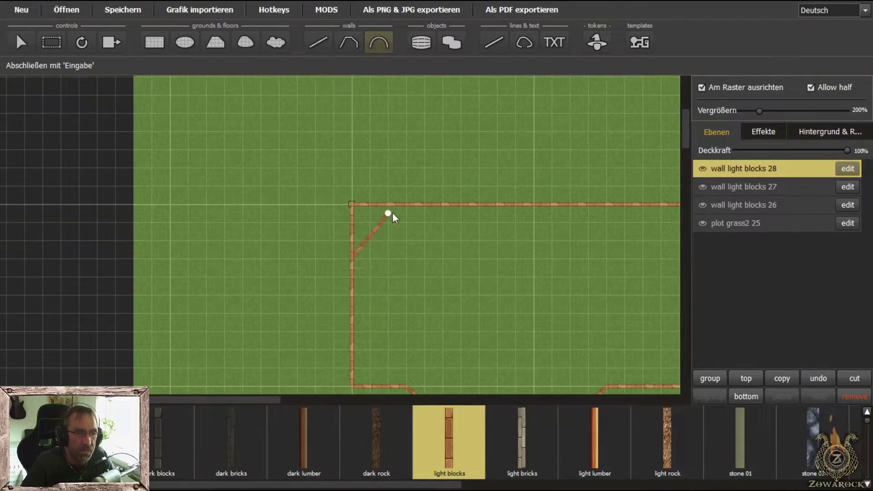
left_click(406, 205)
left_click(355, 169)
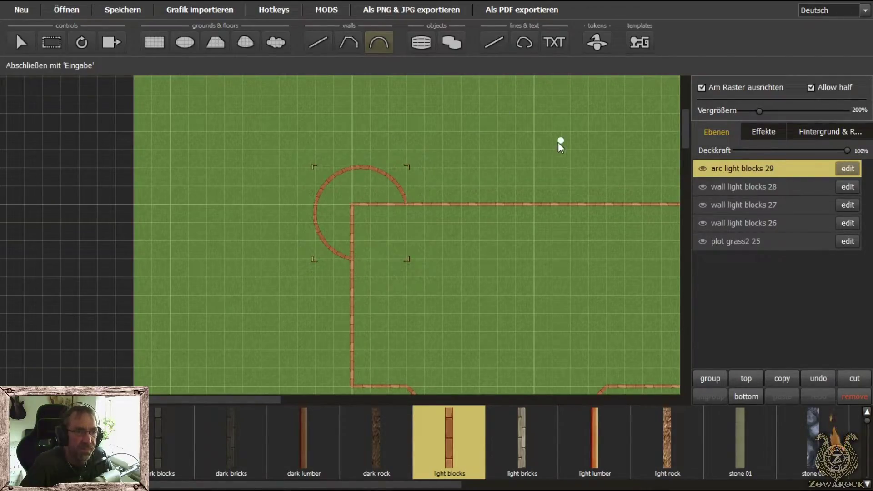
Open the upper horizontal wall for editing and slightly increase its thickness
left_click(21, 43)
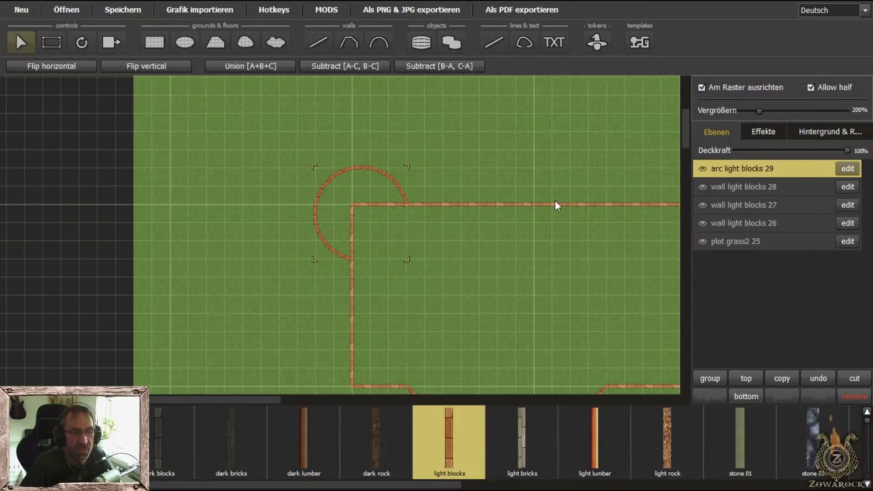
left_click(521, 206)
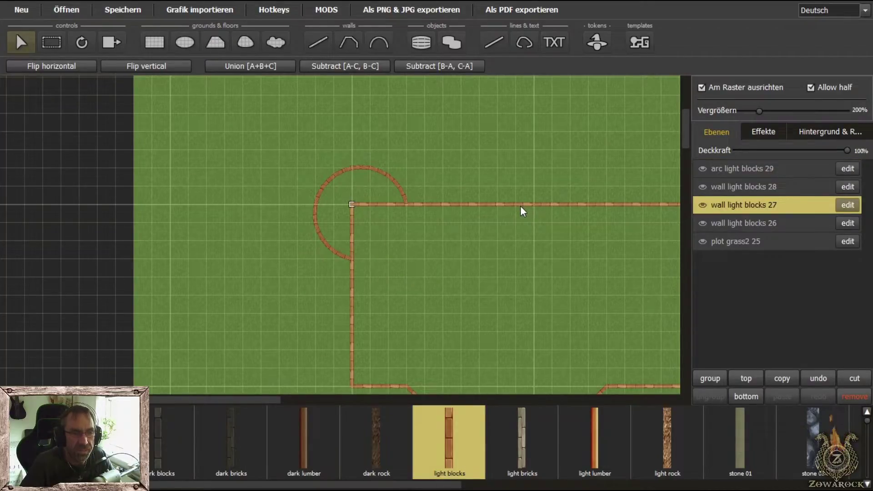
left_click(848, 205)
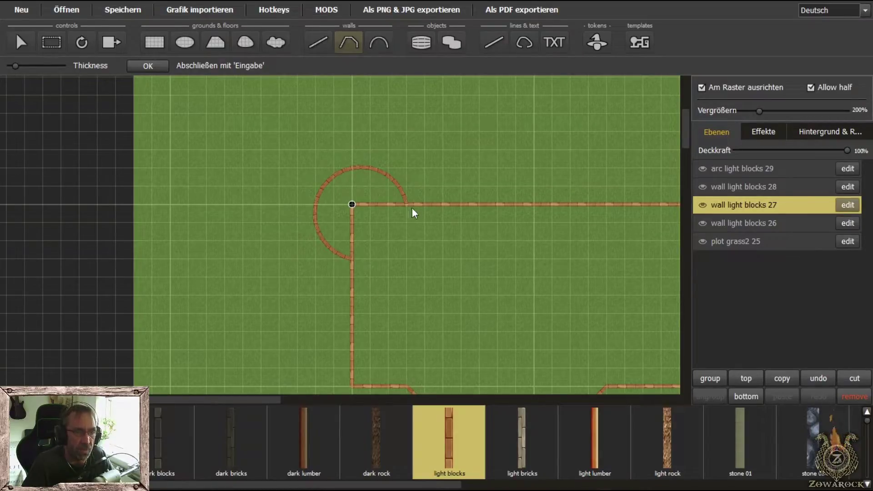
scroll(580, 253, "down", 1)
mouse_move(575, 251)
left_mouse_down()
mouse_move(534, 231)
mouse_move(559, 247)
left_mouse_up()
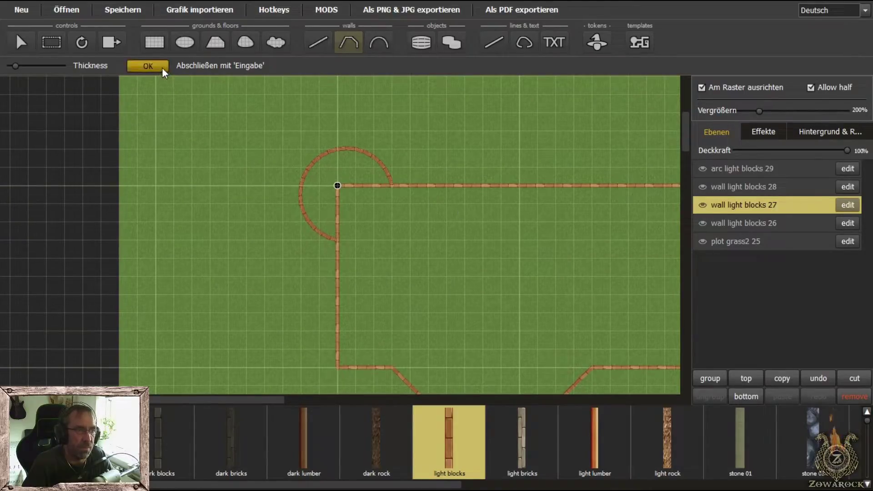
mouse_move(14, 66)
left_mouse_down()
mouse_move(26, 66)
mouse_move(14, 66)
left_mouse_up()
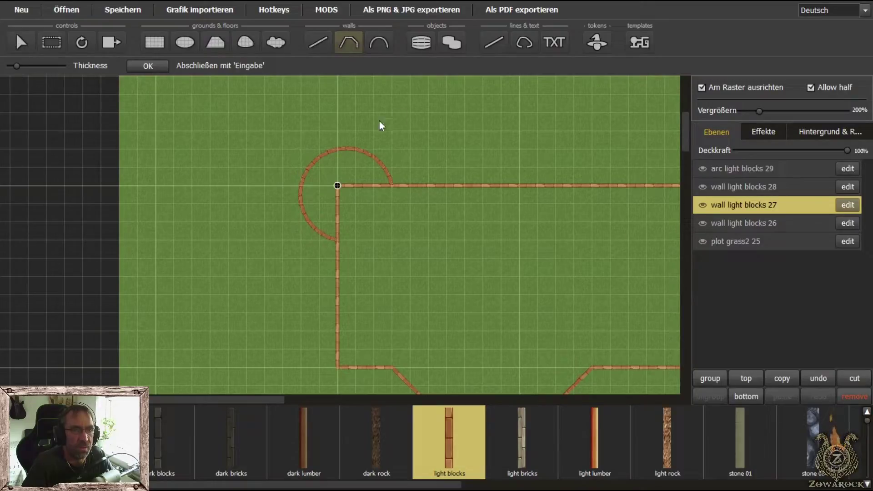
left_click(491, 42)
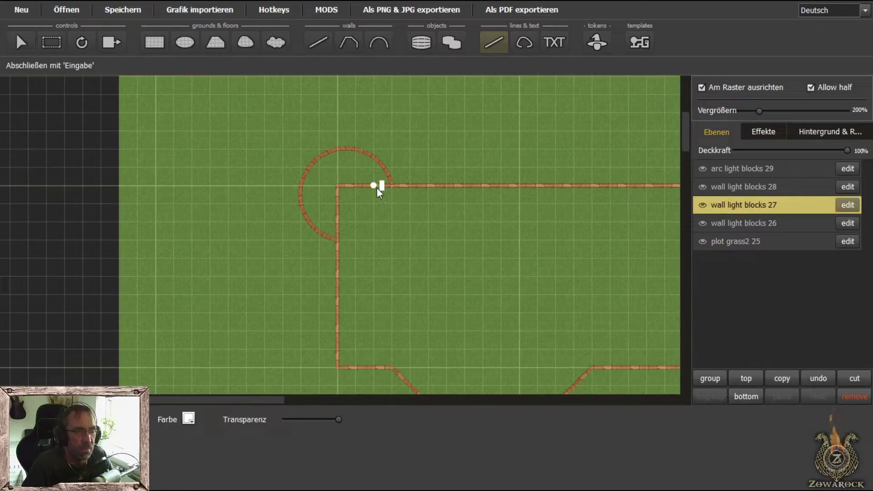
left_click(20, 42)
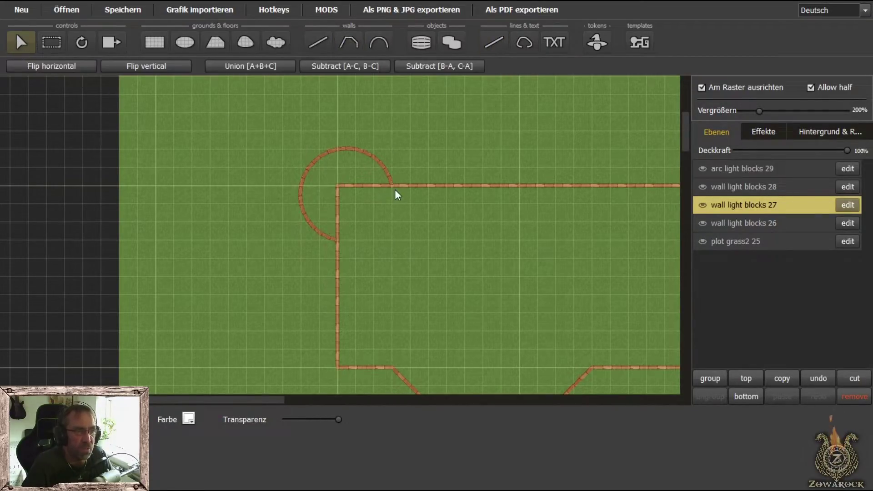
left_click(440, 185)
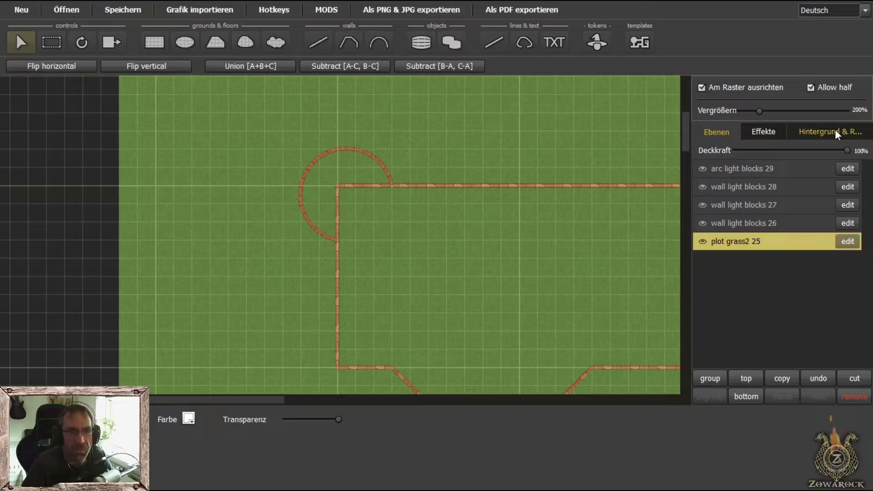
left_click(764, 132)
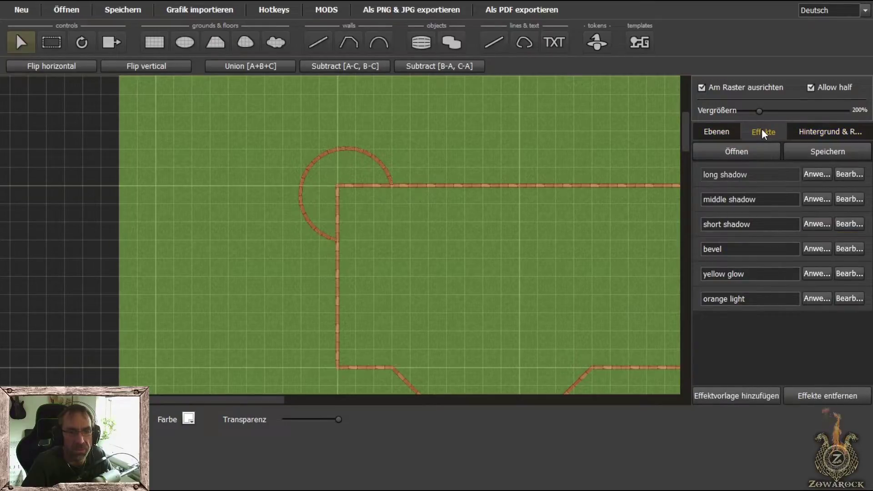
left_click(708, 131)
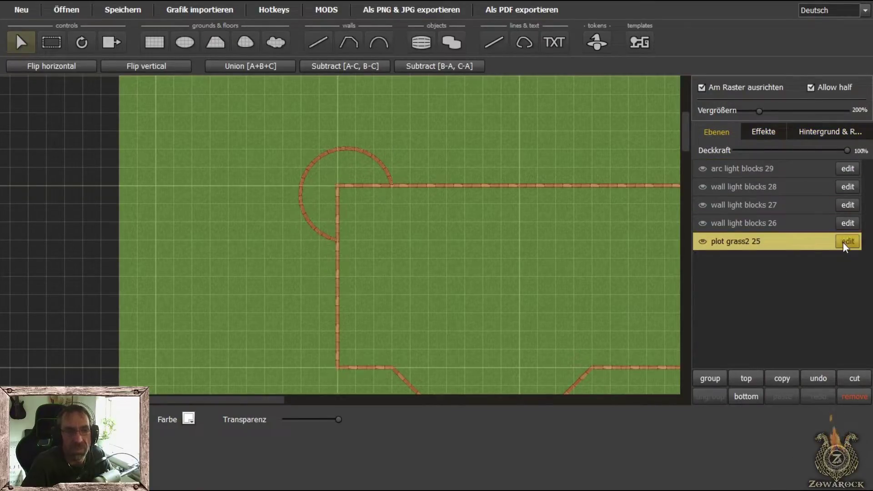
Shorten the upper horizontal wall by three squares and move it three squares right to start at the arc's end
left_click(488, 185)
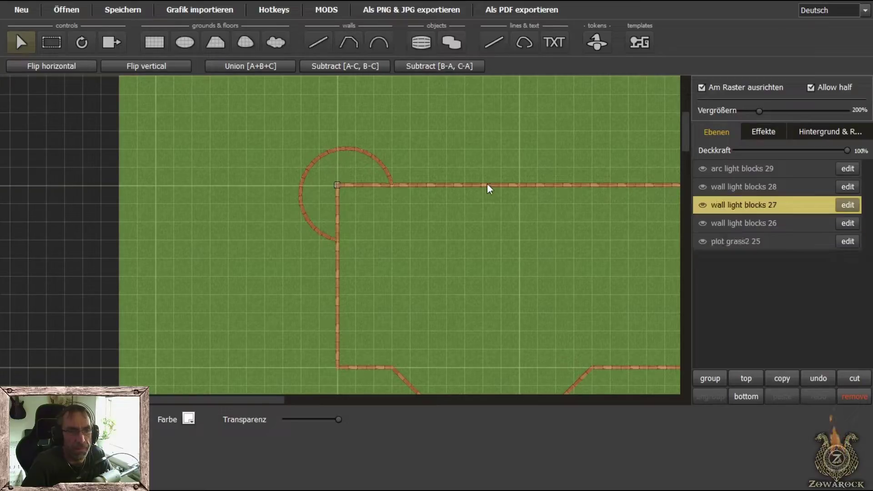
left_click(848, 204)
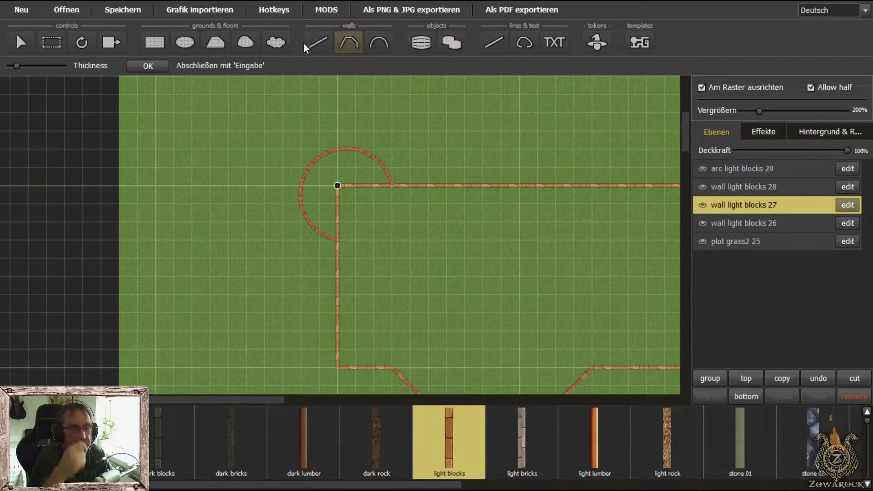
left_click(111, 40)
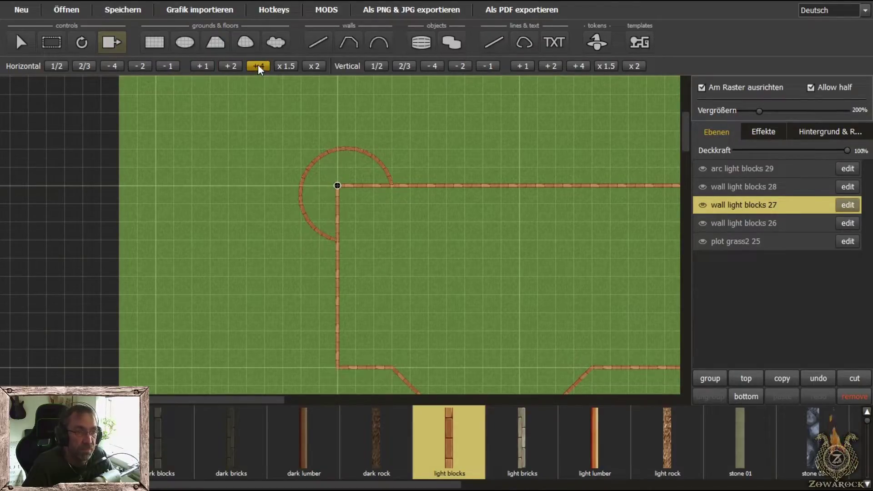
left_click_drag(558, 256, 422, 249)
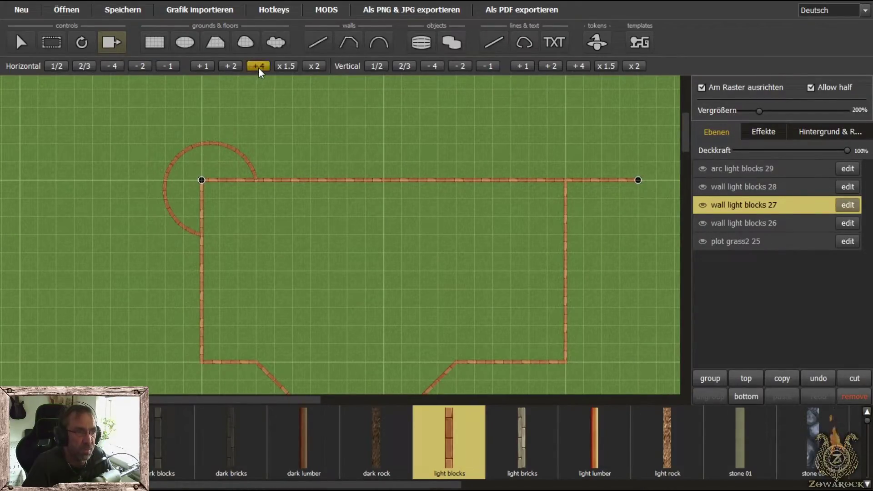
left_click(119, 64)
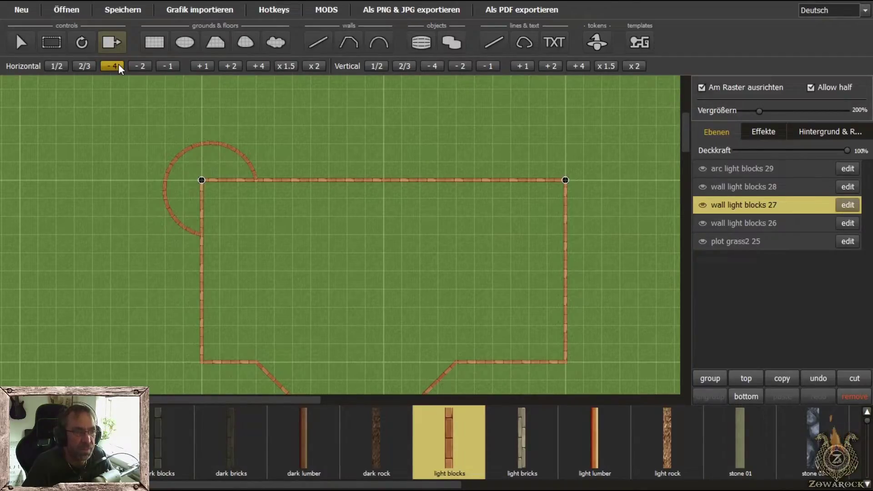
left_click(149, 66)
left_click(164, 67)
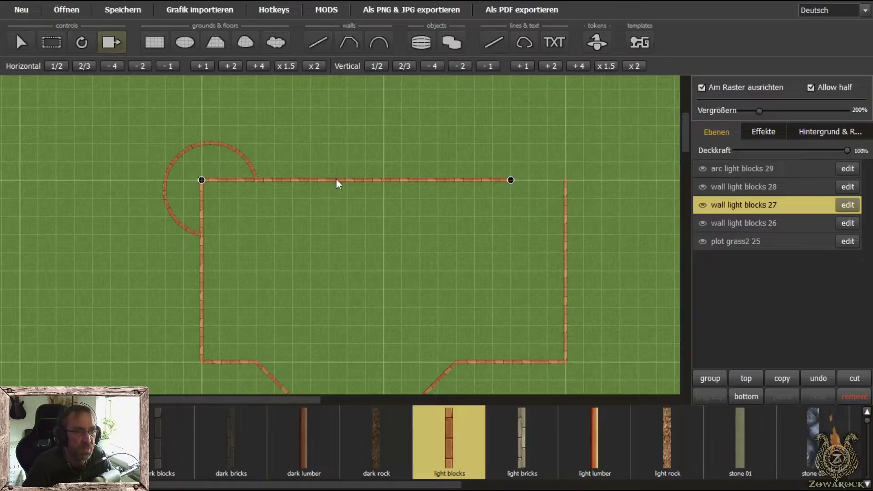
left_click(35, 37)
left_click_drag(328, 179, 376, 180)
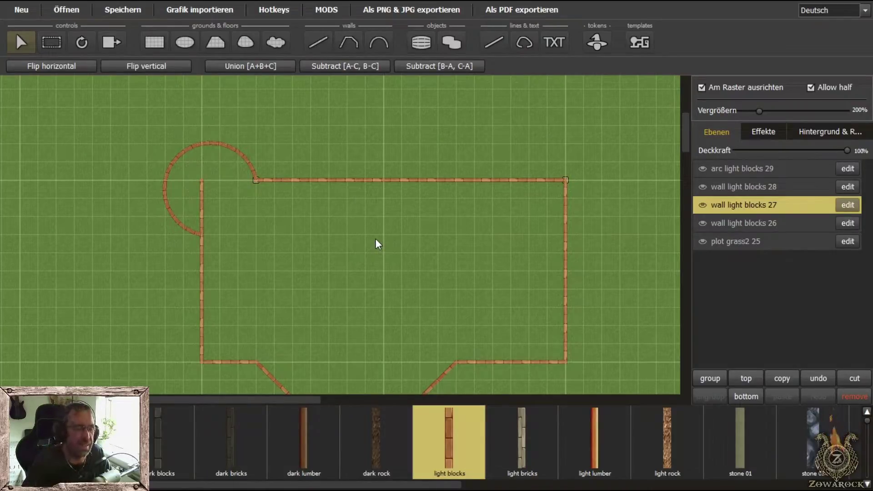
Shorten the building's left vertical wall by three squares and leave the resizing tool
left_click(201, 260)
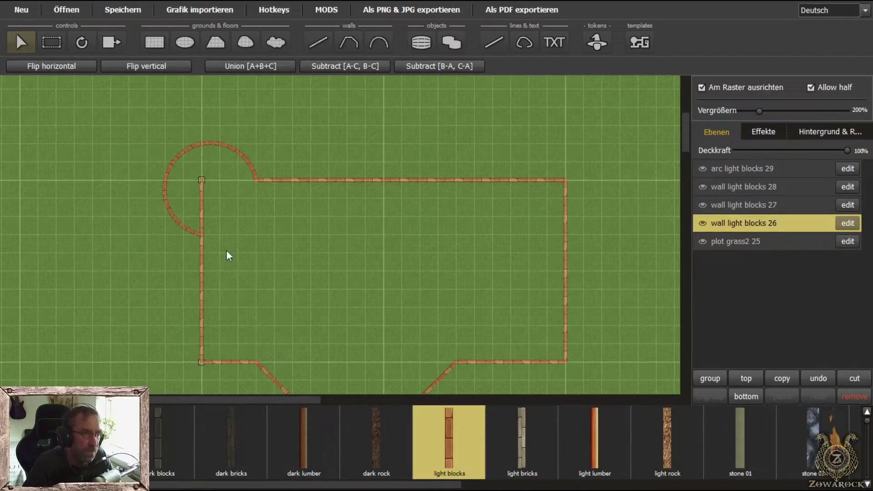
left_click(109, 40)
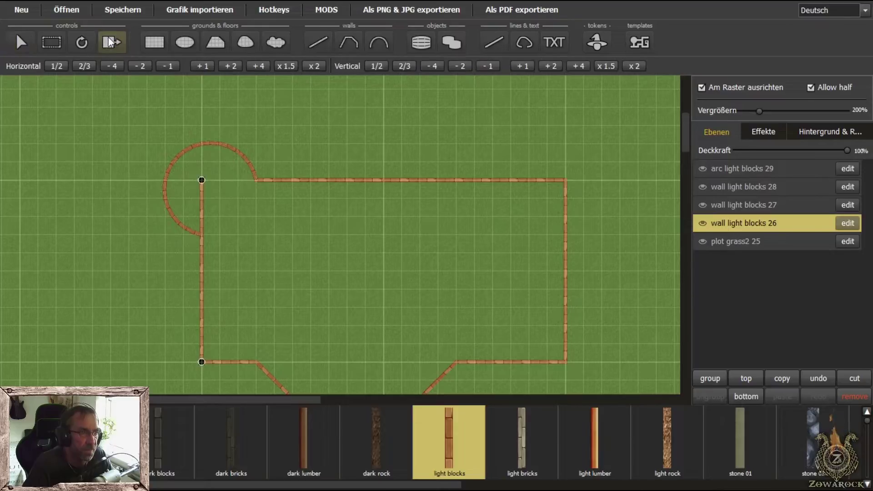
left_click(466, 64)
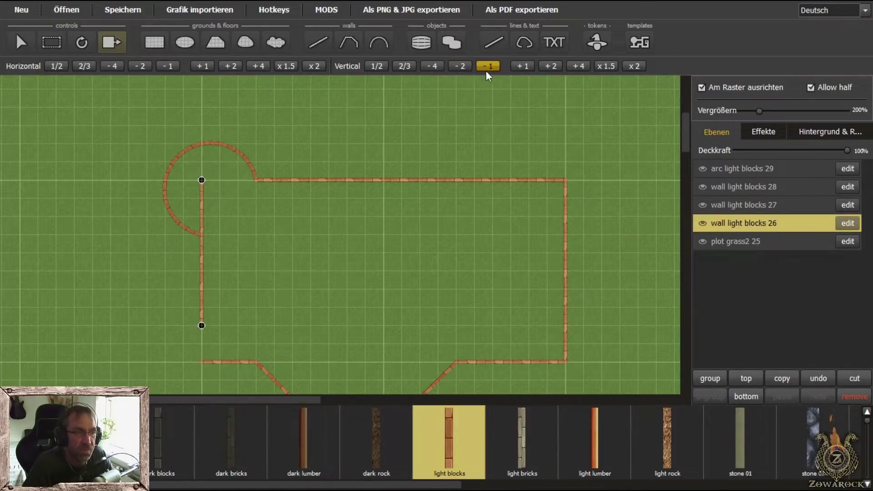
left_click(487, 66)
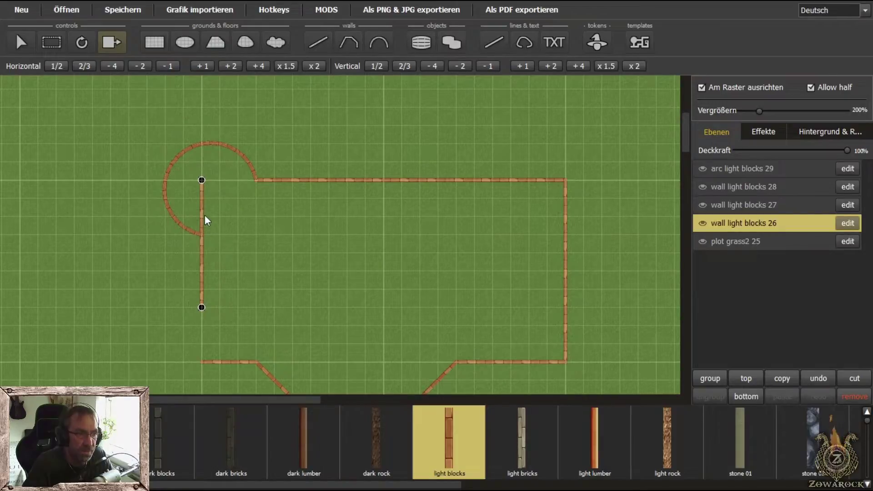
key("Escape")
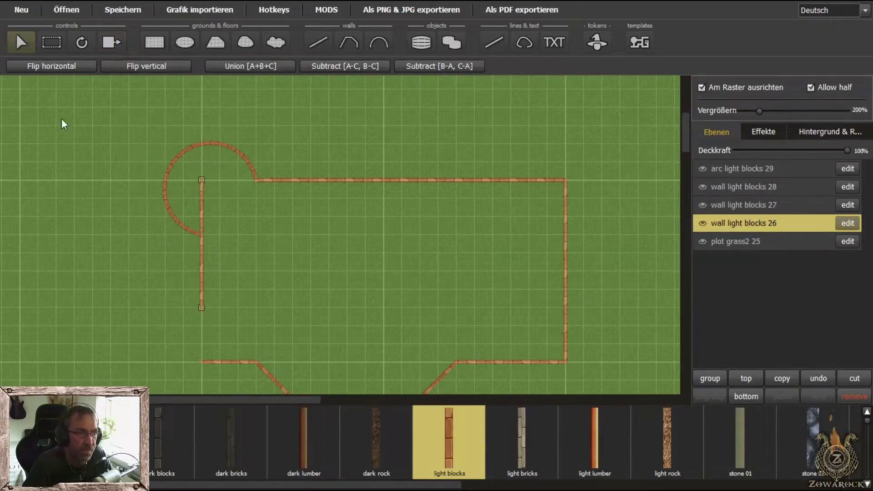
Move the building's left vertical wall down three squares so it joins the arc's lower end and the lower-left corner
left_click_drag(201, 252, 205, 306)
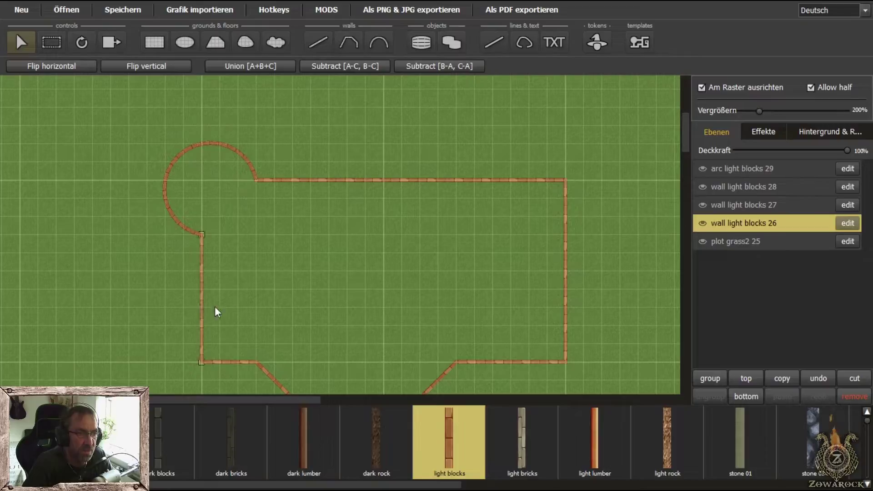
left_click_drag(370, 284, 446, 239)
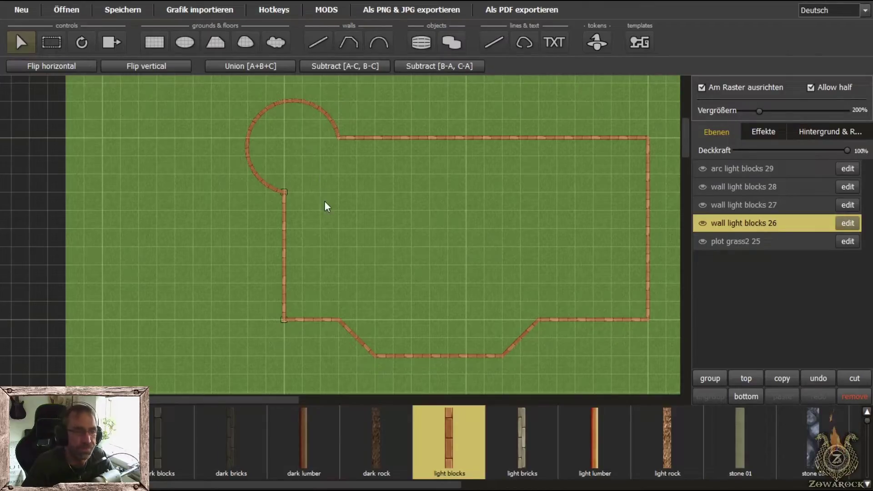
left_click_drag(495, 207, 490, 215)
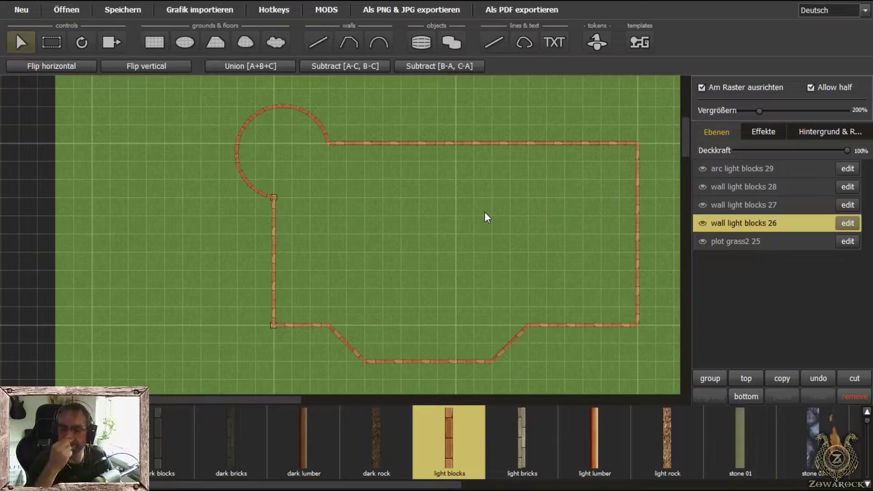
Select all four light blocks wall pieces together and apply the long shadow effect to them
left_click(52, 43)
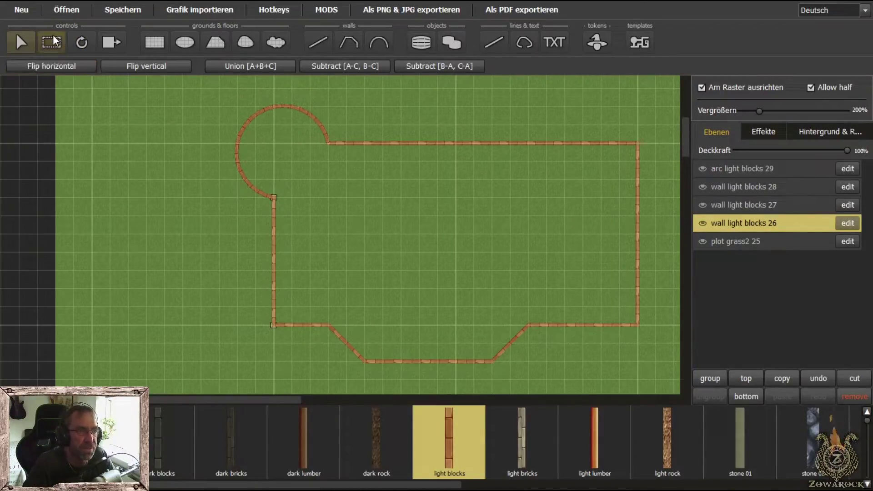
left_click_drag(190, 90, 662, 384)
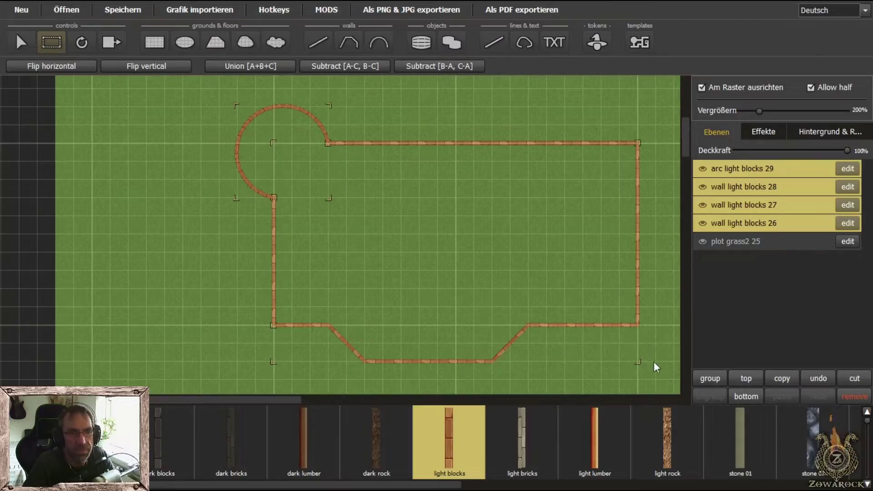
left_click(774, 131)
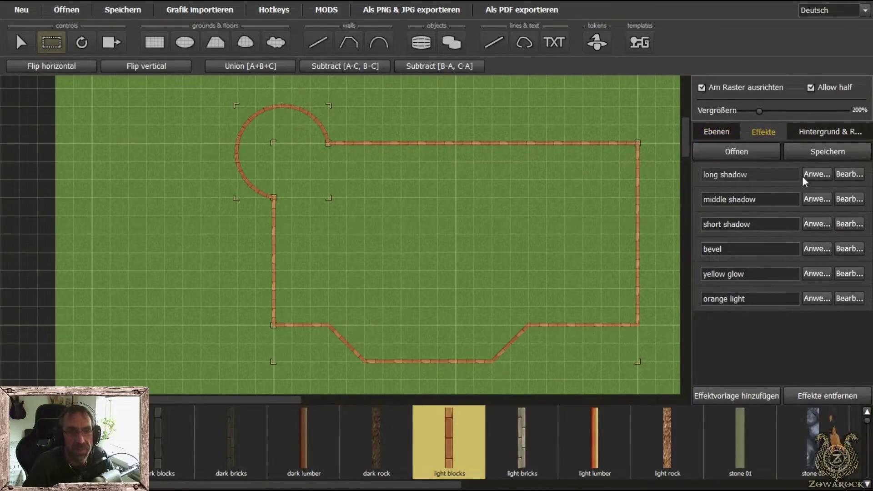
left_click(822, 173)
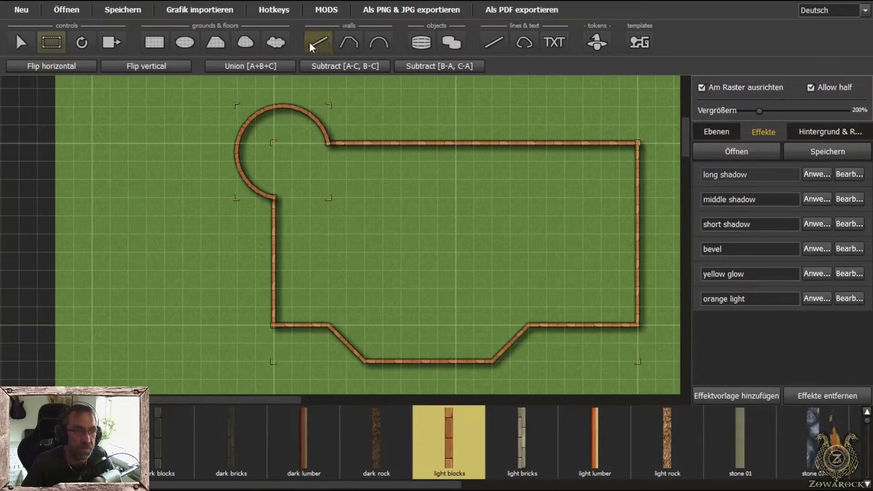
Group the four selected wall layers and rename the group Wand
left_click(716, 133)
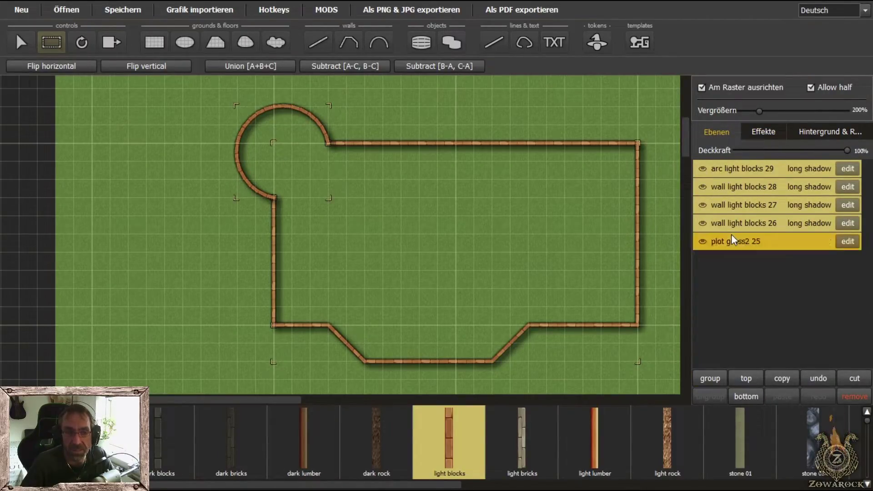
left_click(708, 377)
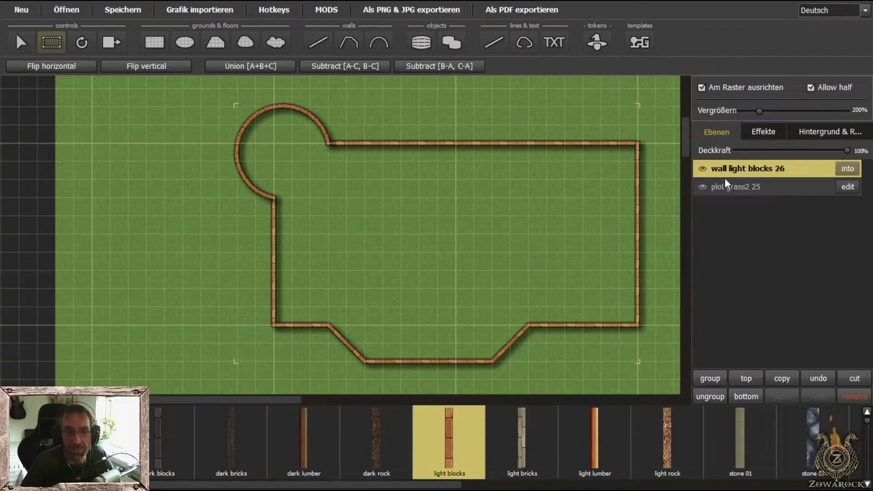
double_click(749, 167)
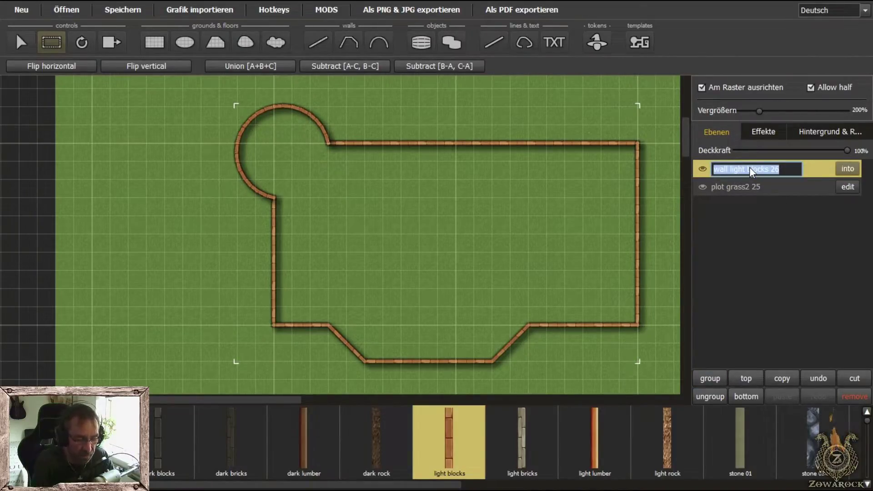
type("Wand")
key("Return")
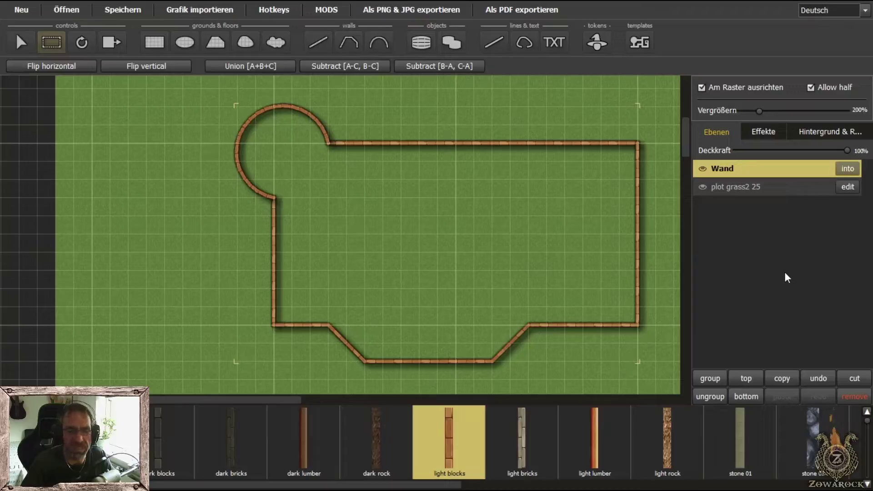
Enter the Wand group and activate the straight wall tool
left_click(847, 168)
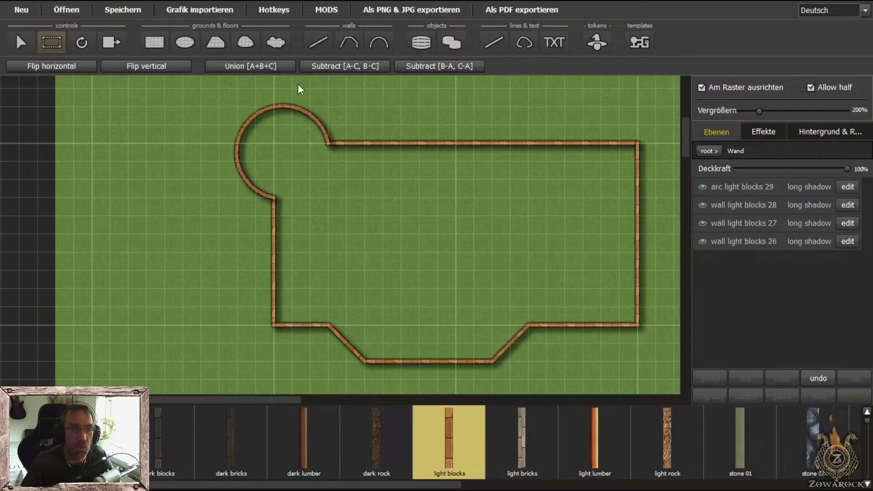
left_click(322, 41)
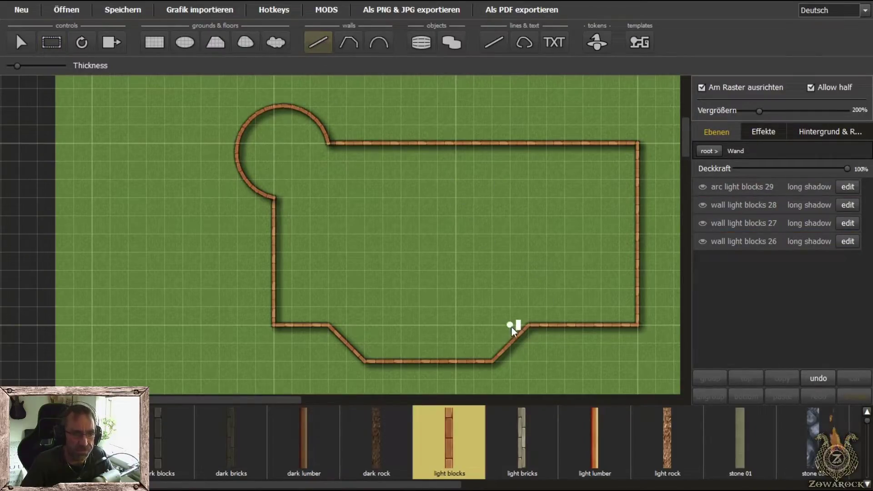
left_click_drag(527, 323, 529, 145)
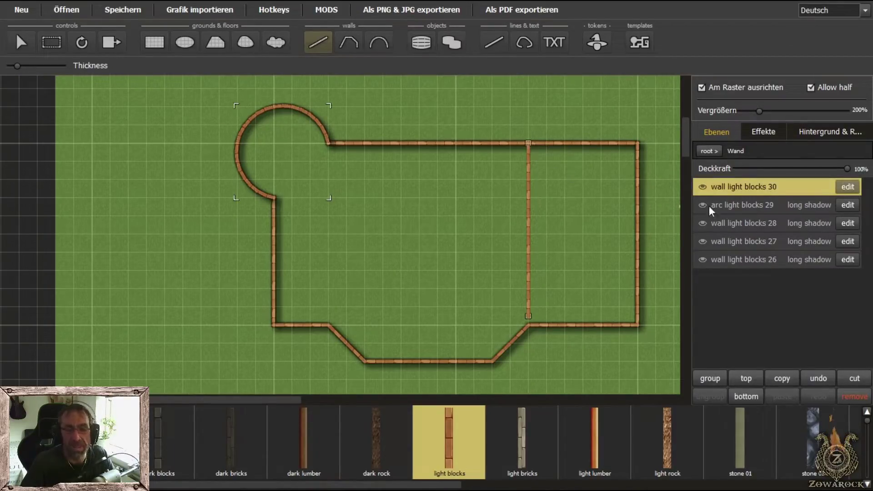
left_click(771, 130)
left_click(818, 175)
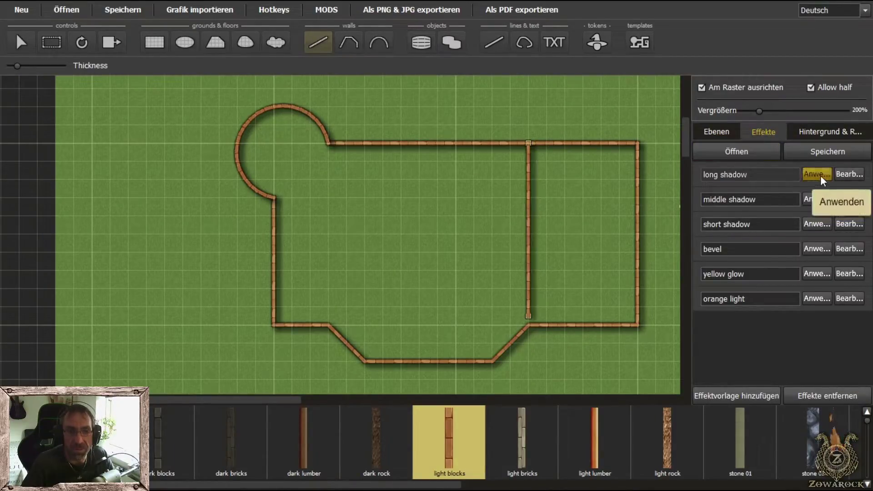
left_click(717, 132)
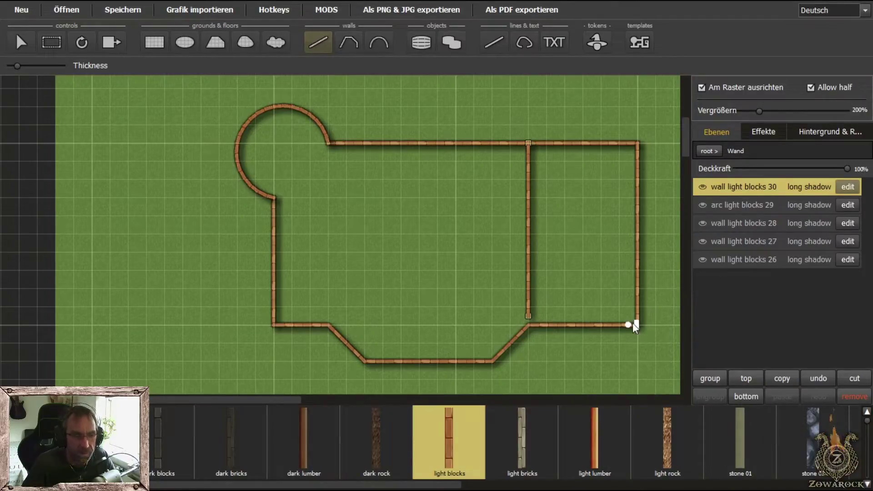
scroll(610, 335, "down", 2)
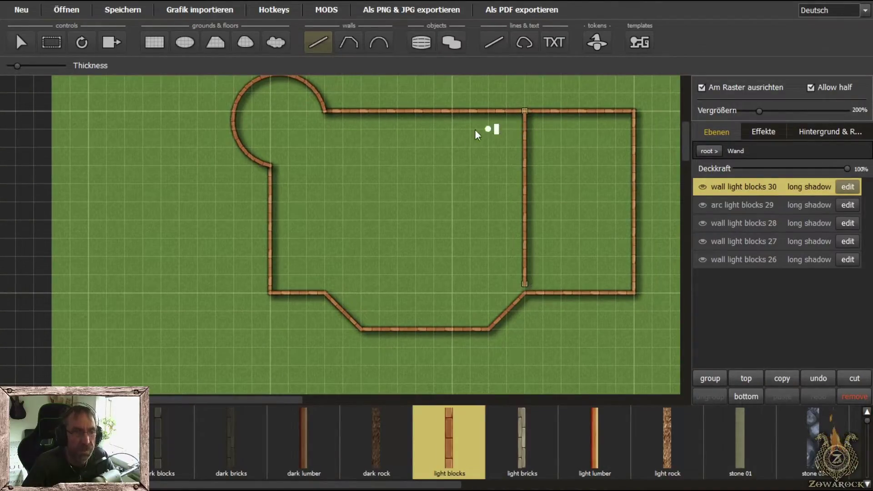
key("ctrl+z")
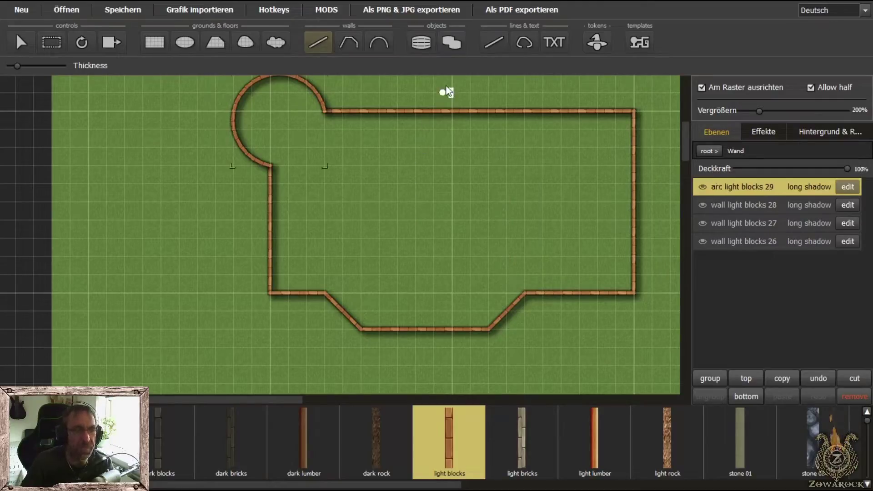
With half-square snapping off, draw a ten-square vertical partition wall up from the bay's right corner, apply long shadow, and leave the group
left_click(811, 87)
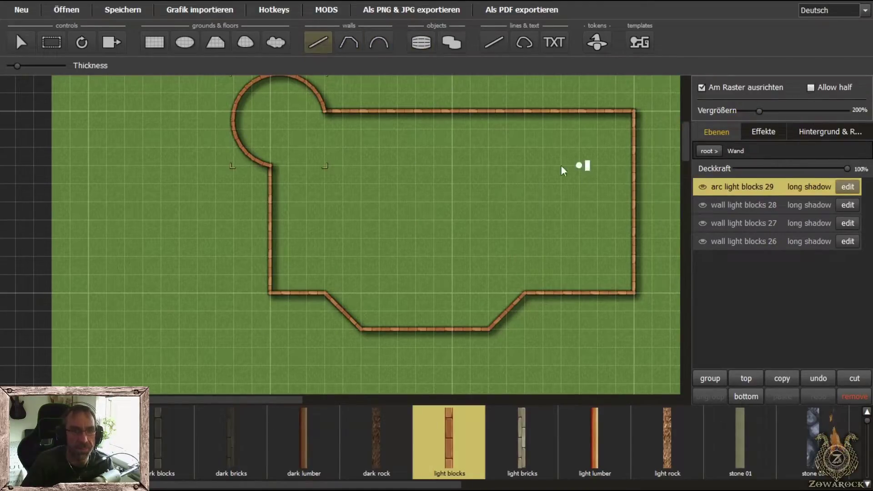
mouse_move(525, 110)
left_mouse_down()
mouse_move(508, 279)
mouse_move(525, 292)
left_mouse_up()
left_click(764, 132)
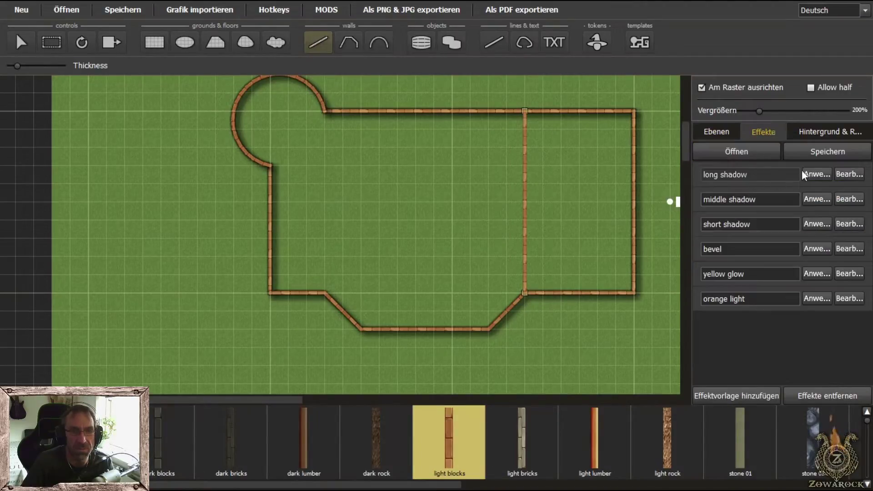
left_click(818, 175)
left_click(715, 132)
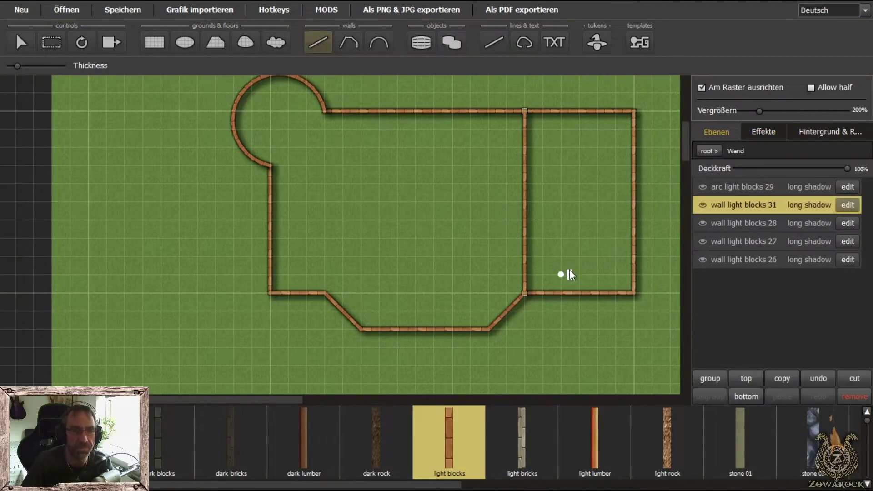
scroll(455, 294, "up", 1)
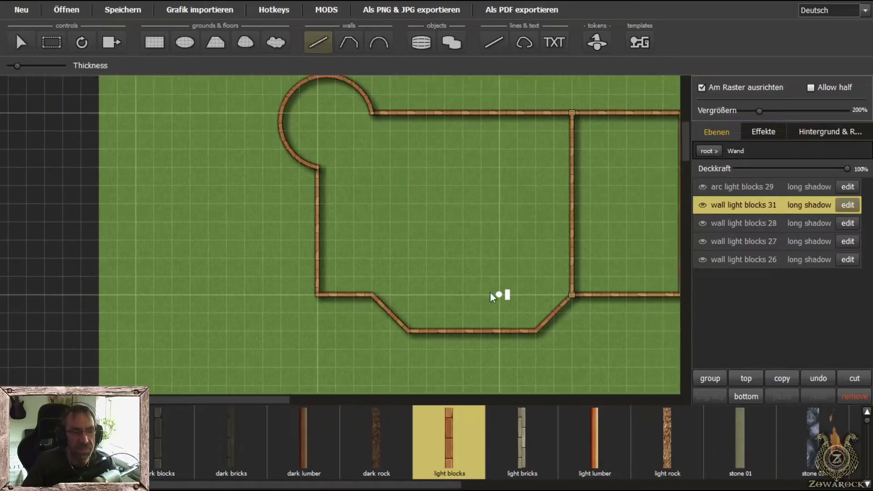
scroll(503, 295, "down", 1)
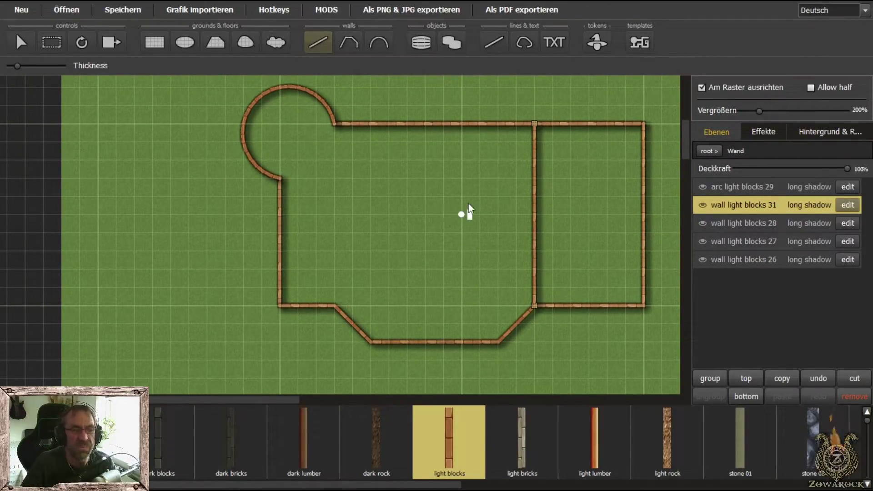
left_click(709, 150)
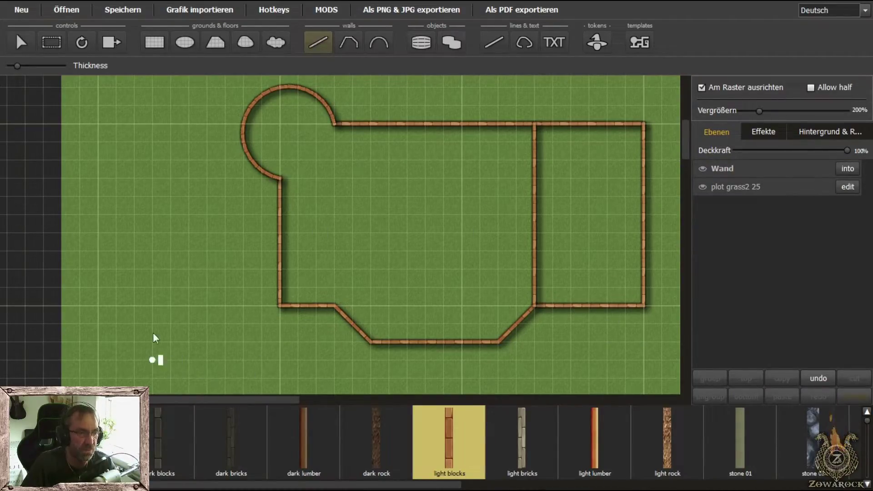
Place a Double door 01 object centred in the bay's lower wall with half-square snapping on, and raise its layer above the Wand group
left_click(423, 43)
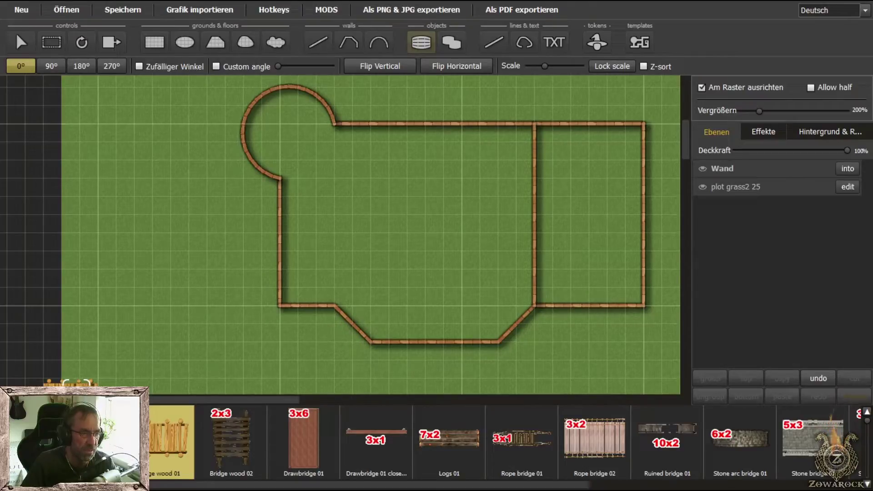
scroll(177, 434, "down", 2)
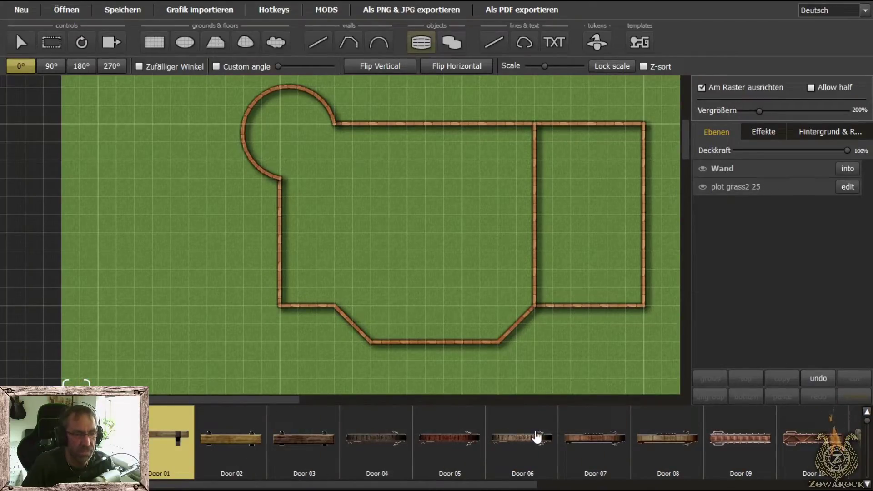
left_click_drag(473, 484, 771, 485)
left_click(811, 440)
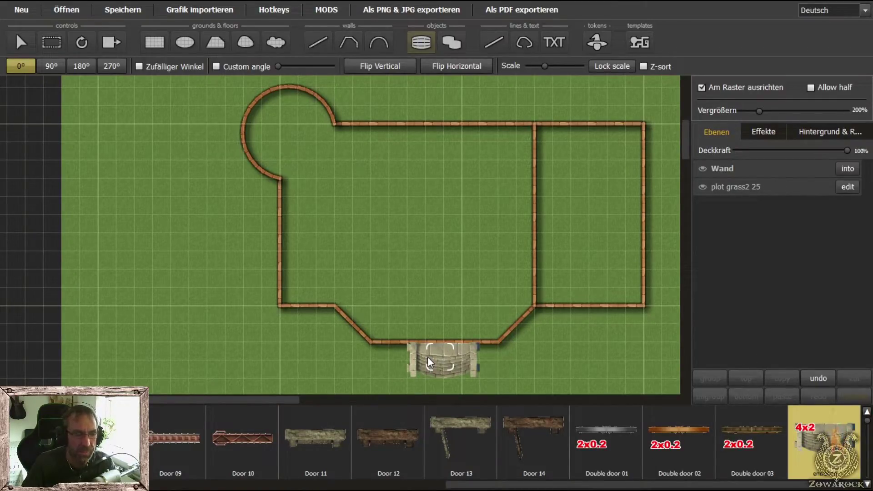
left_click(624, 438)
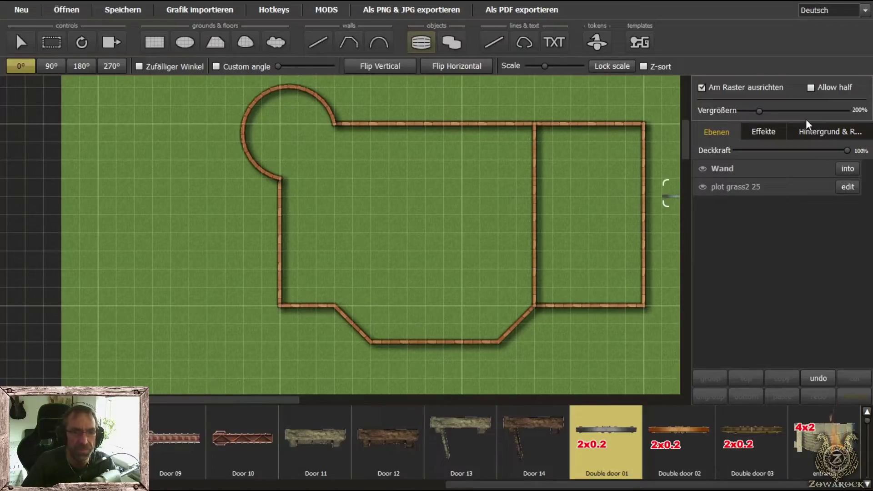
left_click(811, 88)
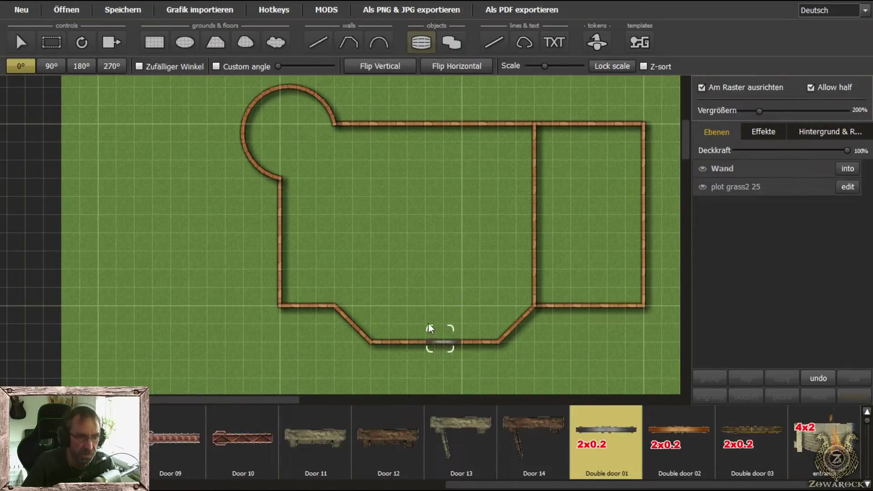
scroll(427, 324, "up", 2)
scroll(460, 282, "up", 3)
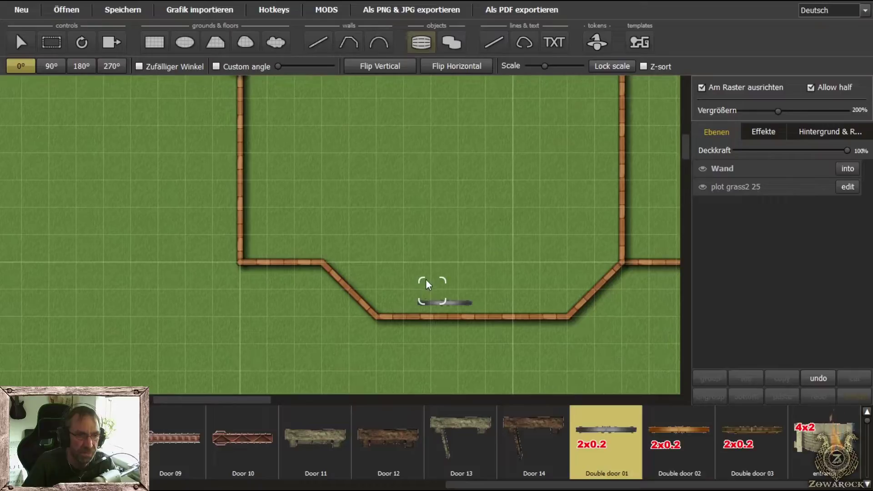
scroll(444, 229, "up", 1)
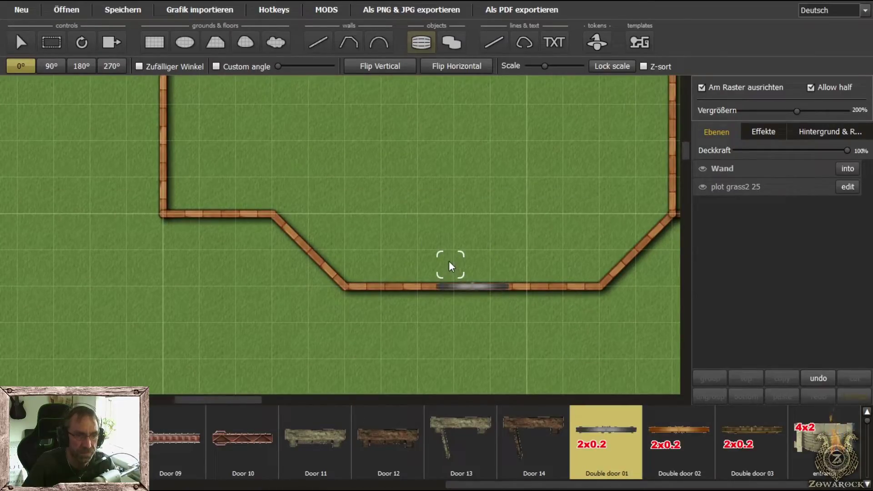
left_click(449, 266)
left_click_drag(450, 266, 736, 168)
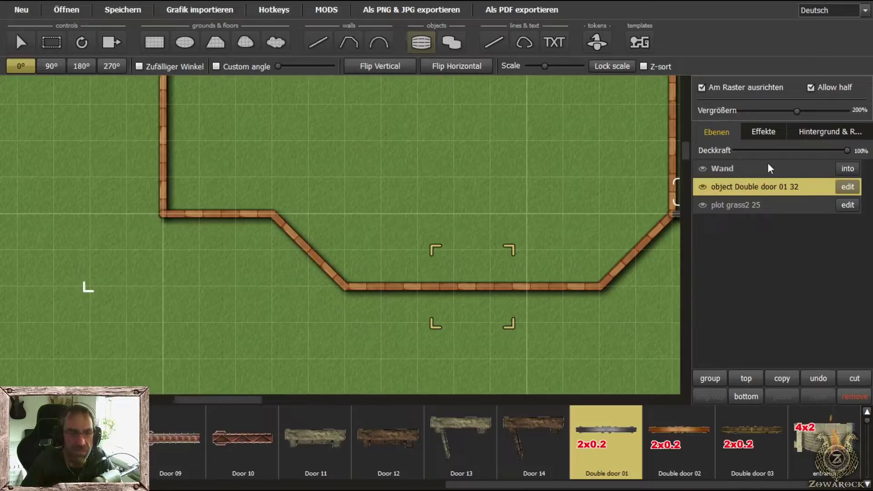
left_click_drag(755, 186, 756, 160)
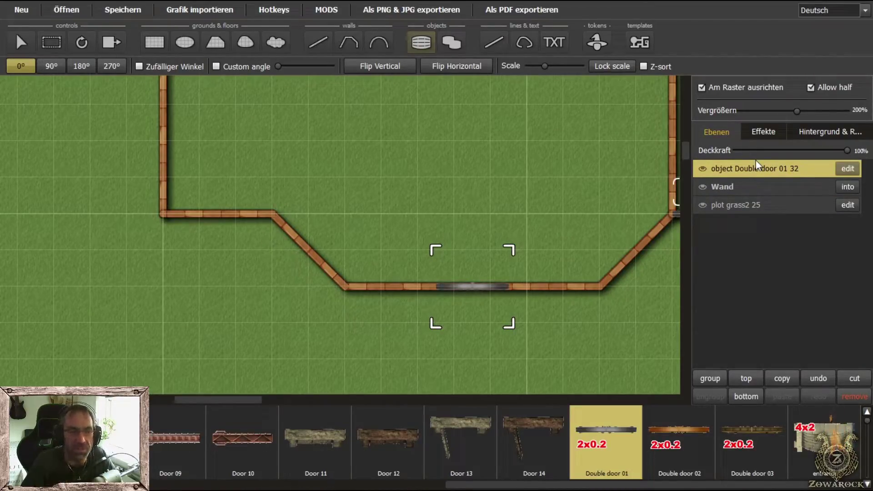
Group the selected double door layer and rename the group Türen/Fenster
left_click(710, 377)
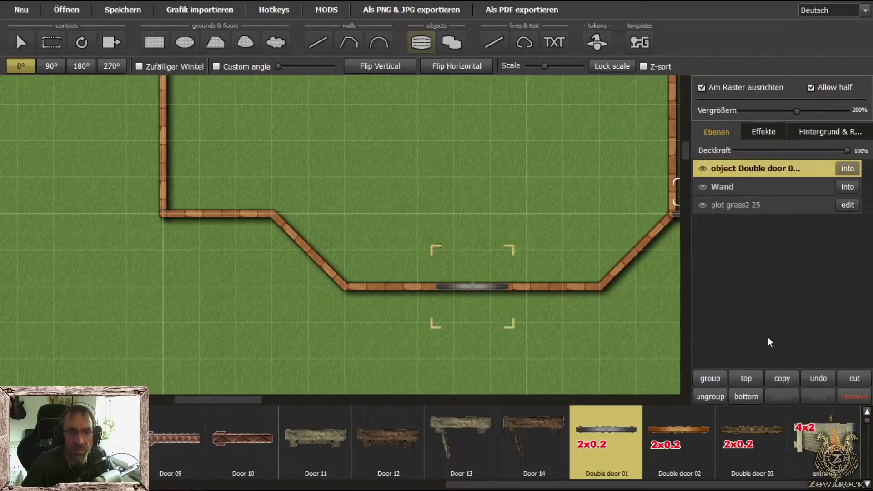
double_click(752, 168)
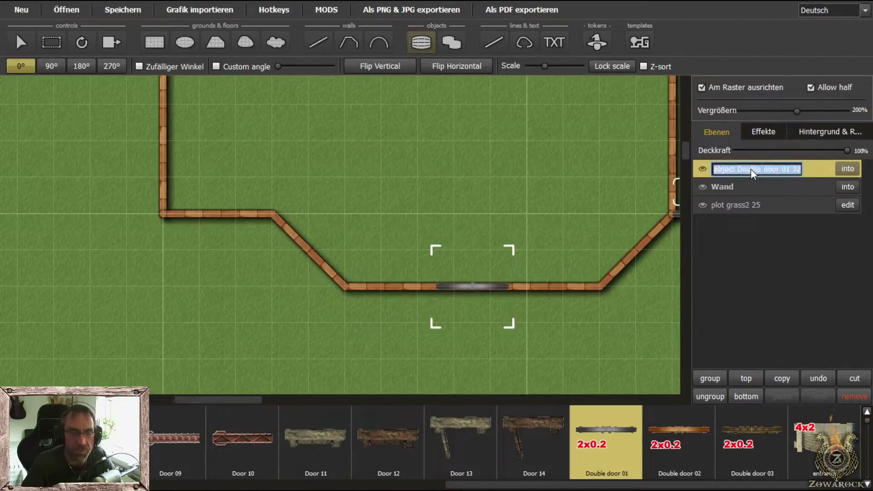
type("T")
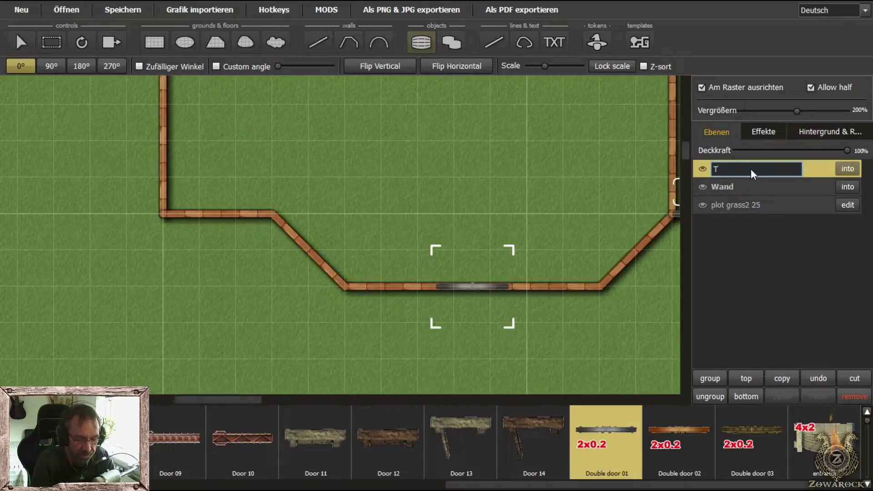
type("üren")
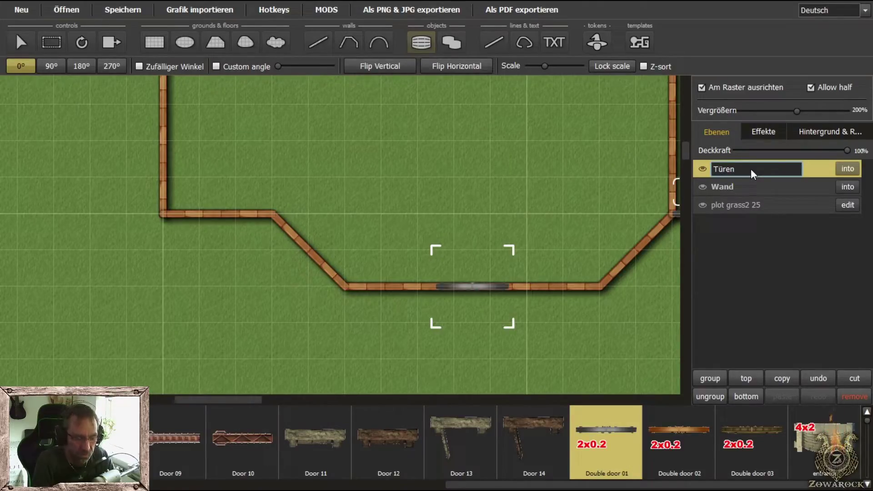
type("/Fenster")
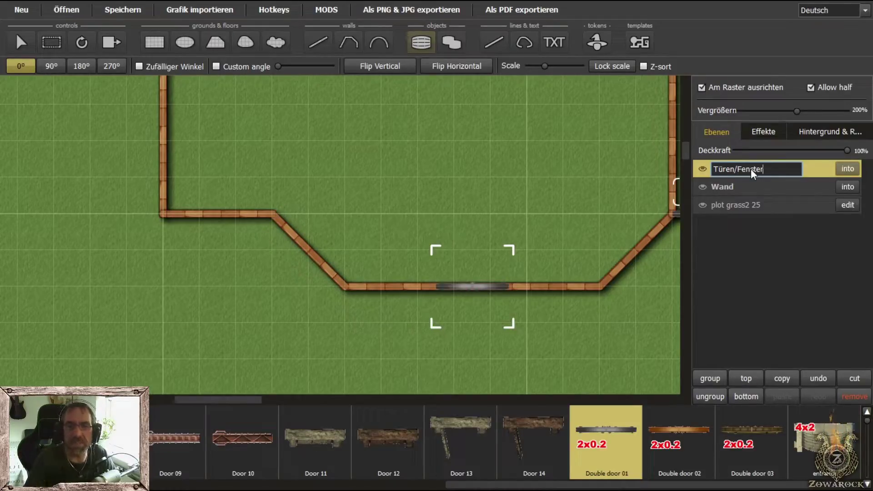
left_click(763, 220)
Enter the Türen/Fenster group and place Door 10 at 90° in the partition wall, about three squares above the bay corner, nudging it into line
scroll(502, 187, "down", 2)
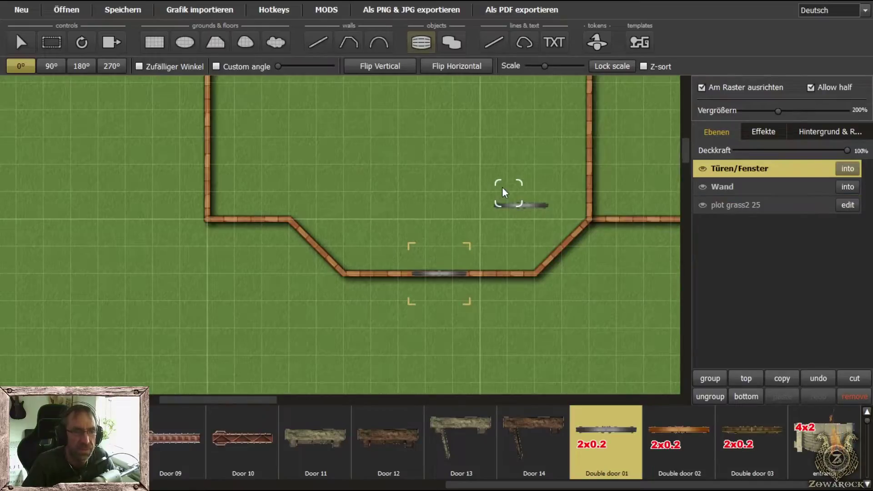
left_click(848, 169)
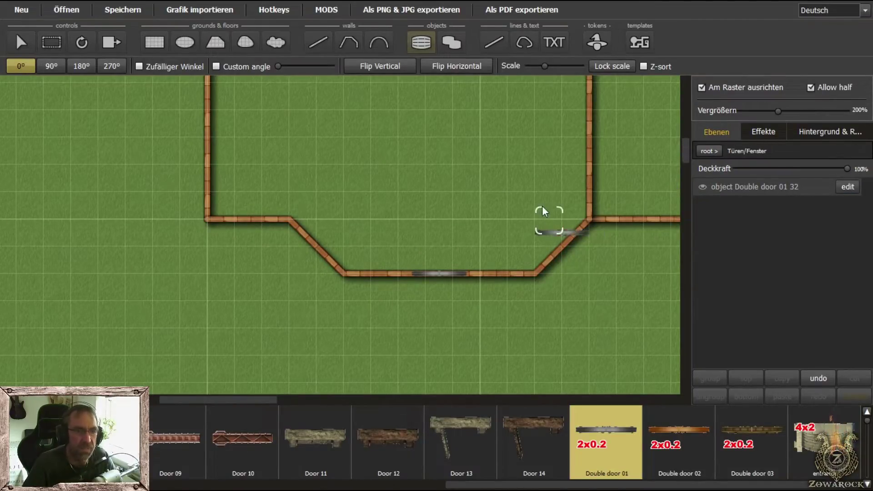
scroll(515, 173, "down", 3)
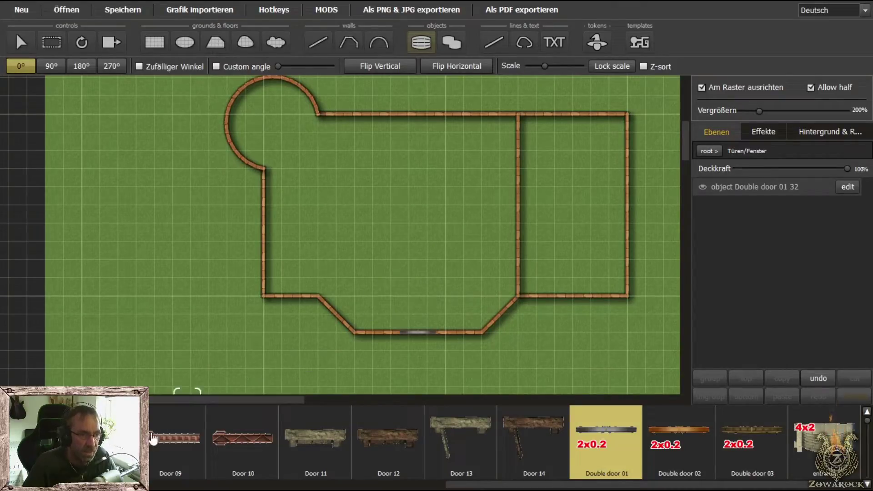
left_click(241, 442)
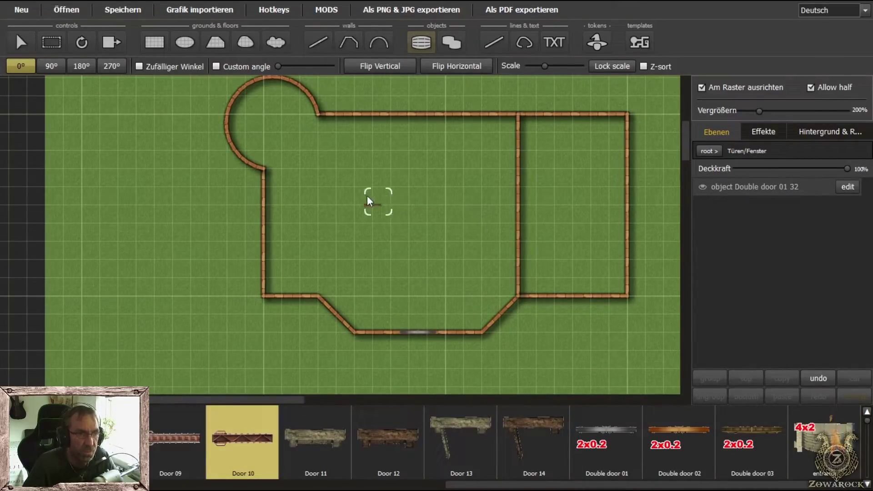
scroll(383, 222, "up", 2)
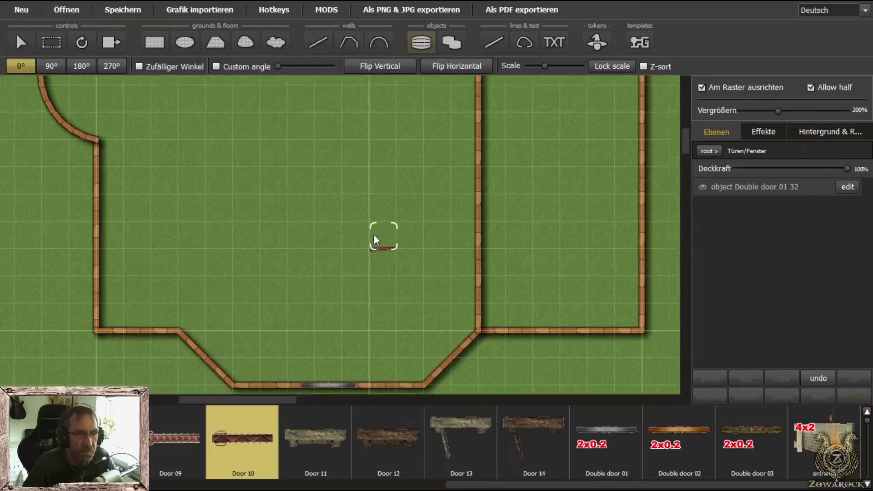
left_click(51, 65)
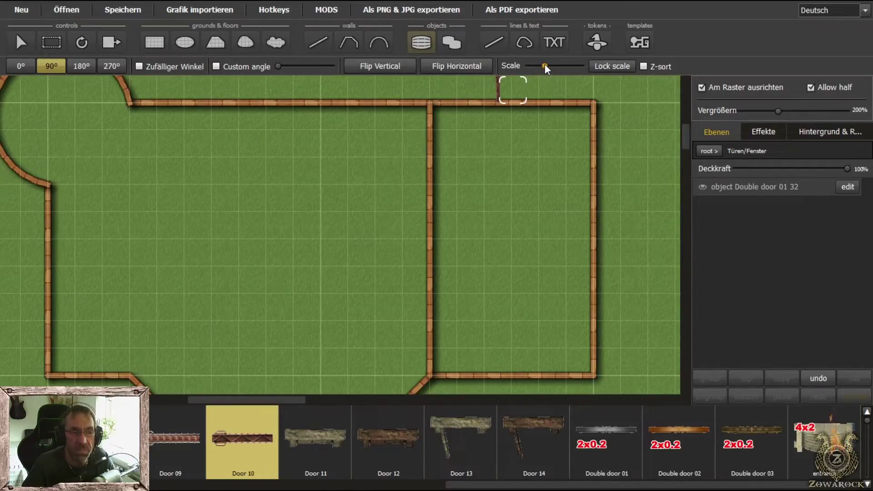
mouse_move(545, 63)
left_mouse_down()
mouse_move(593, 64)
mouse_move(523, 64)
mouse_move(544, 64)
left_mouse_up()
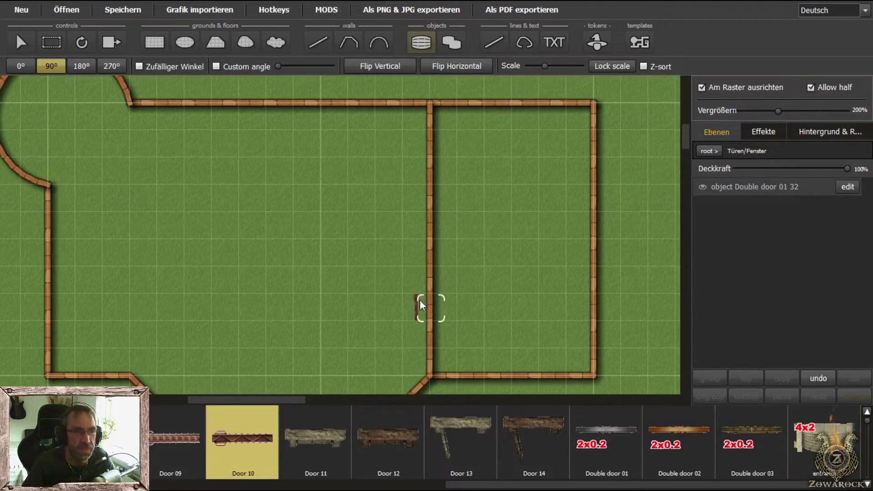
left_click(438, 272)
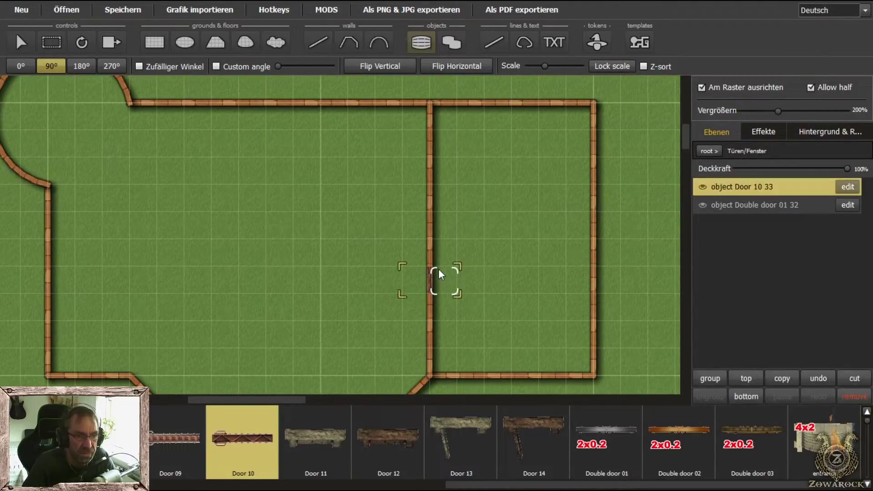
key("Down")
key("Left")
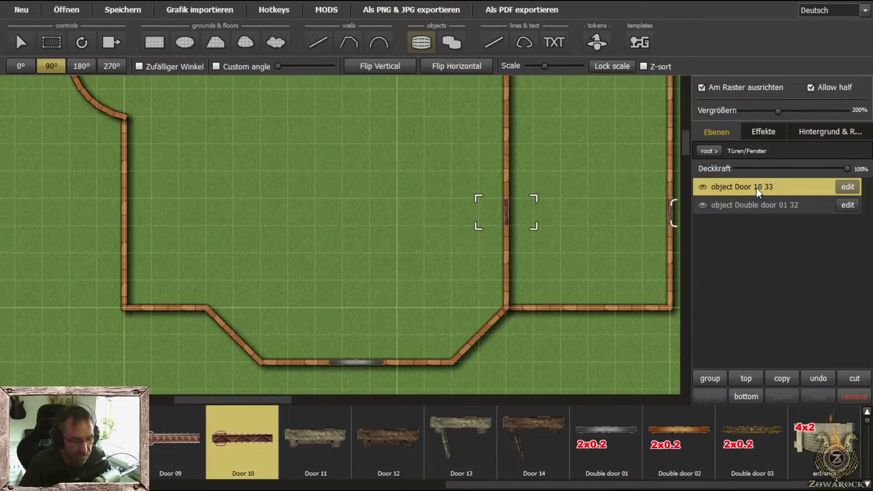
Select both door layers in the group and apply the orange light effect to them
left_click(755, 205, "shift")
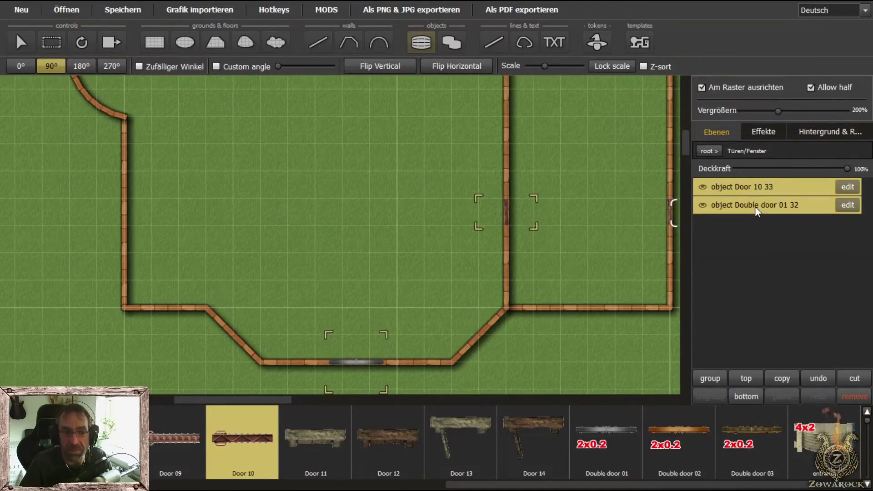
left_click(758, 132)
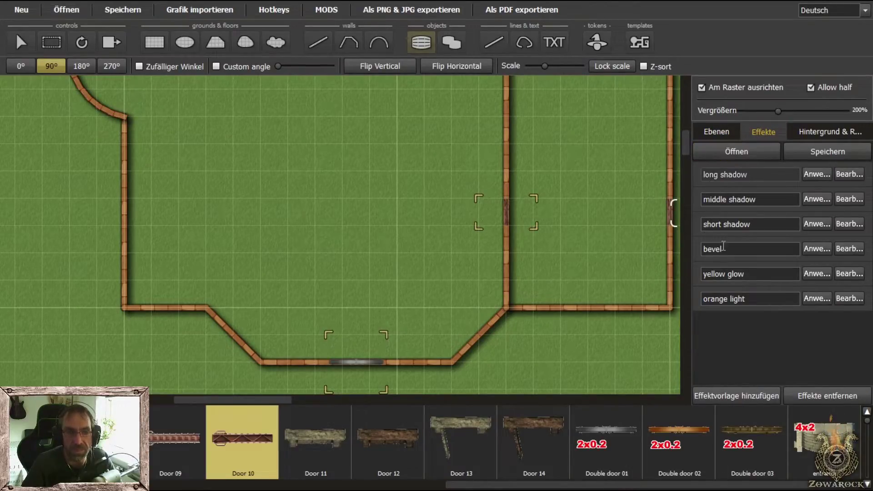
left_click(814, 276)
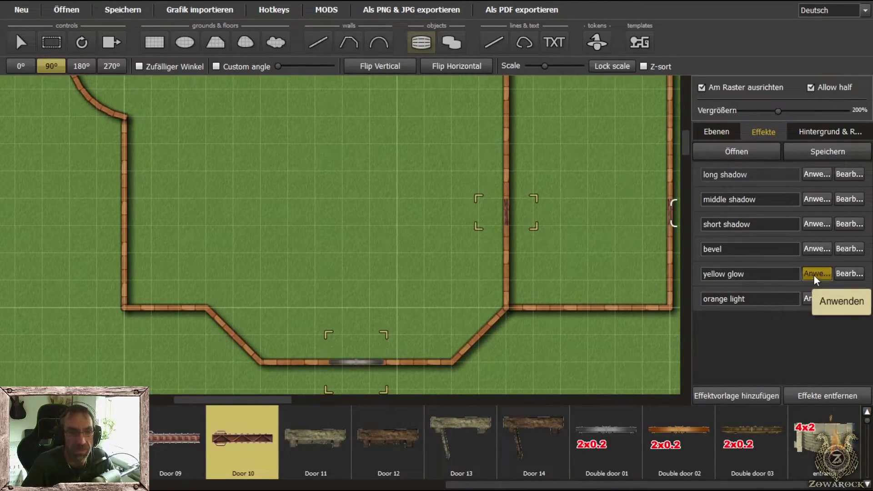
left_click(815, 299)
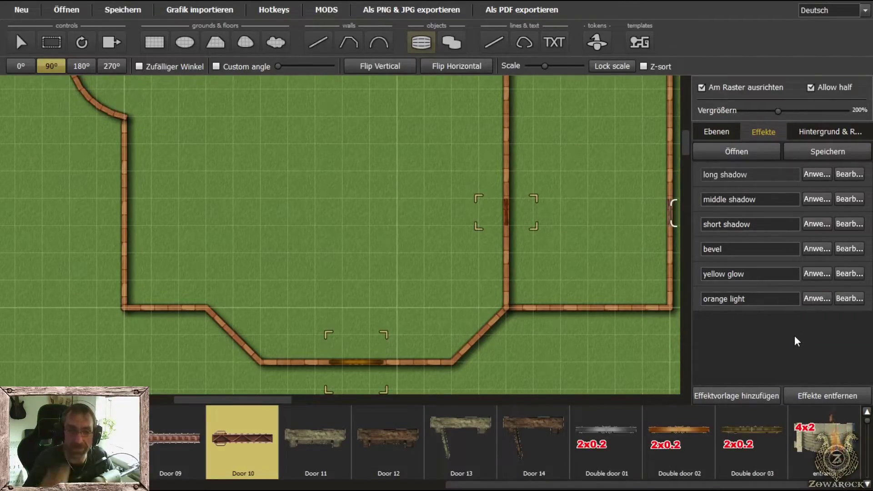
Edit the orange light effect's tint colour, trying red and settling on black, and return to the layer list
left_click(850, 299)
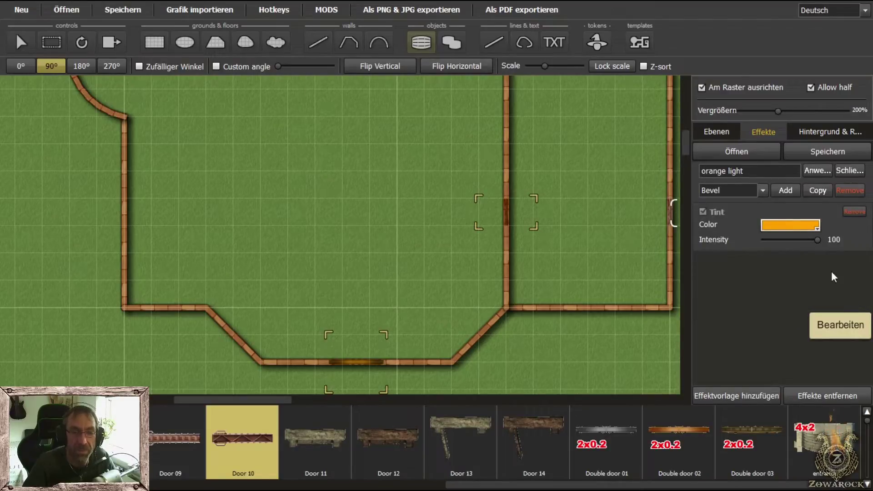
left_click(809, 225)
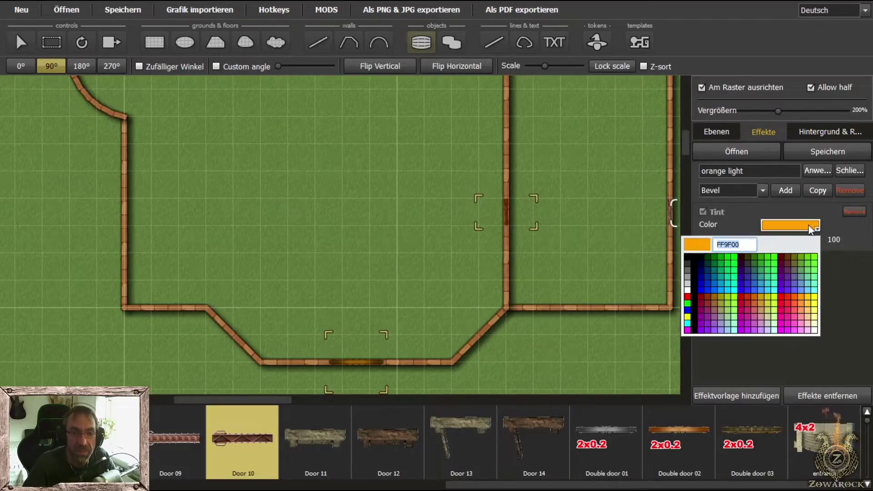
left_click(740, 300)
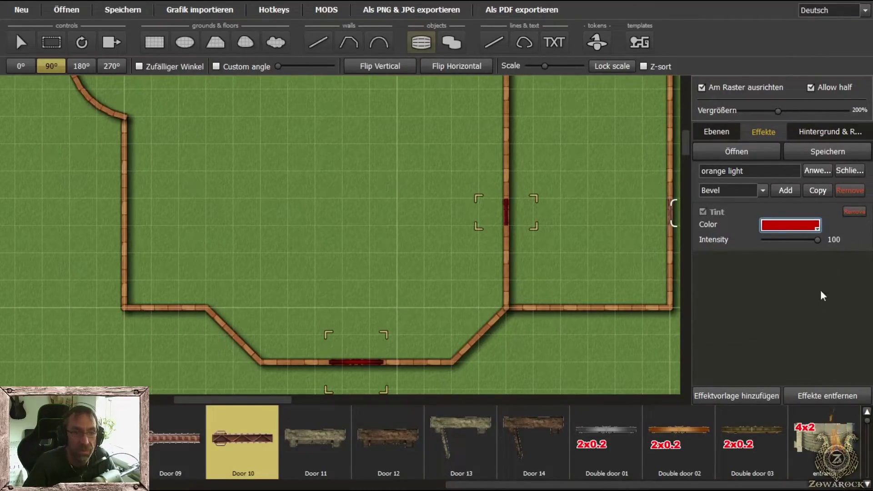
left_click(817, 228)
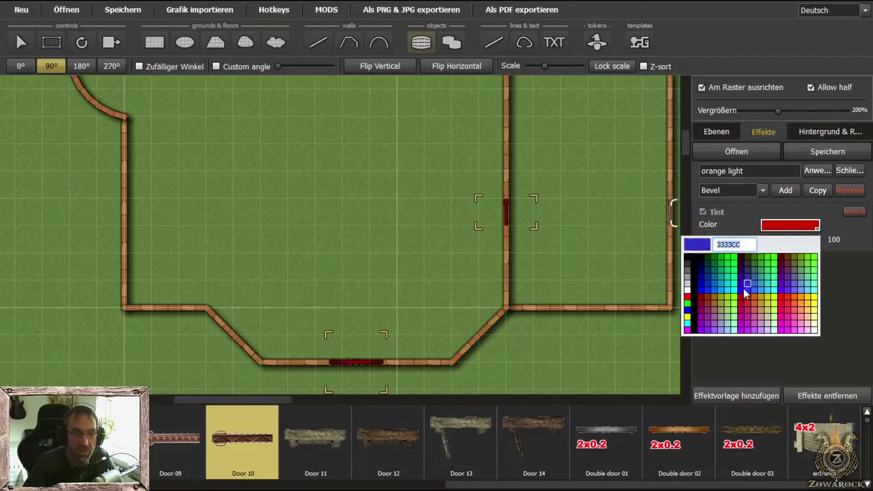
left_click(693, 261)
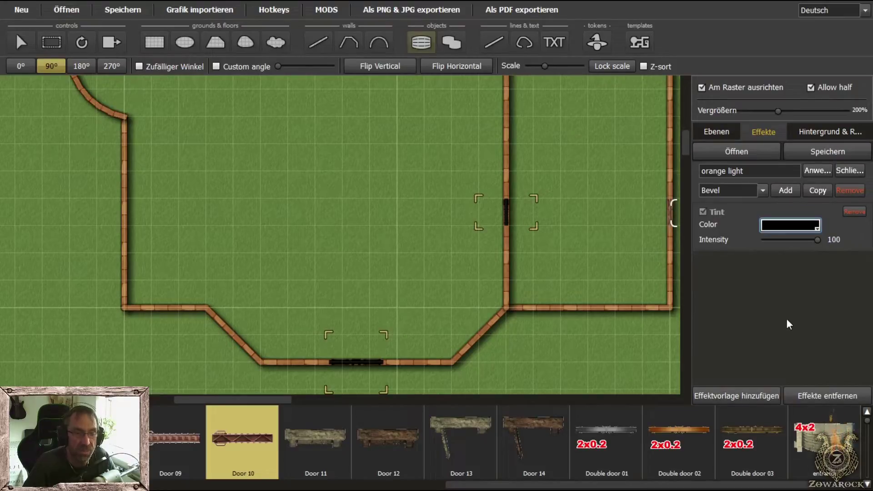
left_click(848, 172)
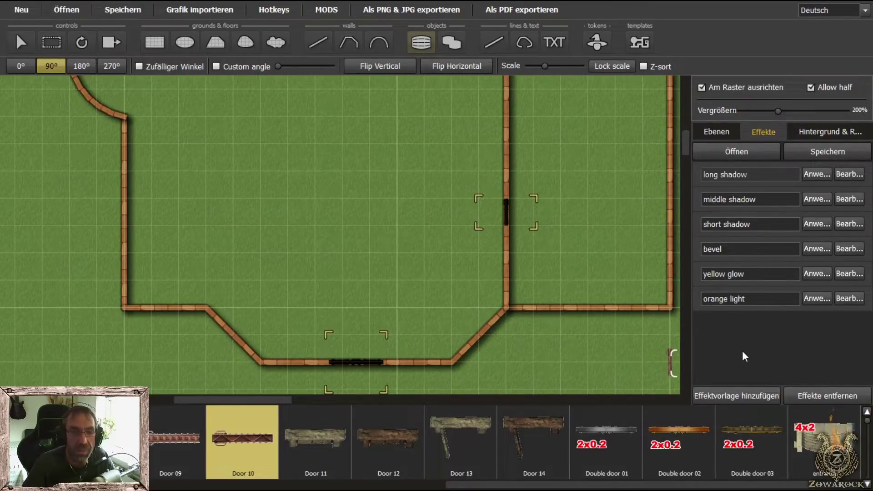
left_click(712, 133)
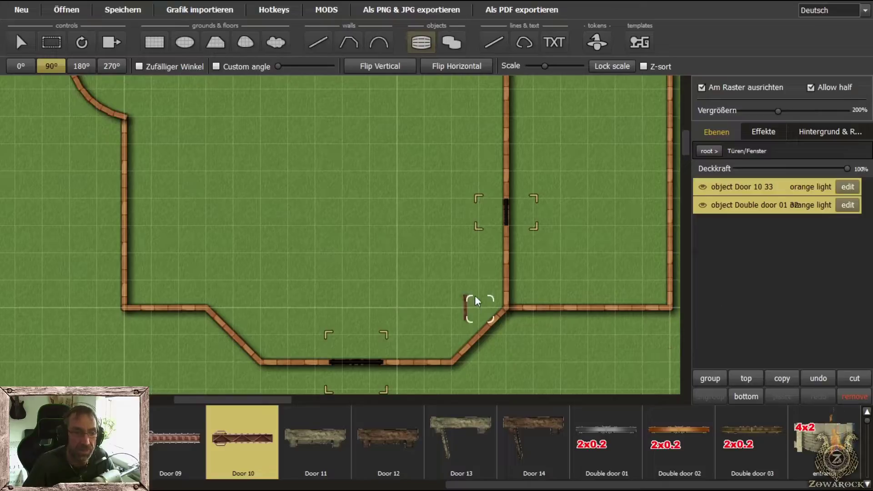
Place three Window Single 02 objects at 0°: one in the short wall beside the bay and one on each of the bay's diagonal walls
scroll(474, 295, "down", 3)
scroll(404, 280, "up", 4)
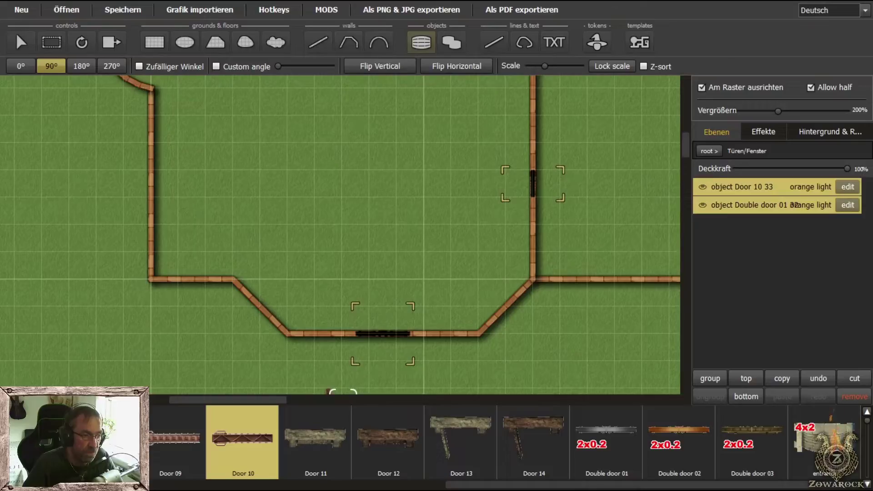
scroll(500, 441, "down", 2)
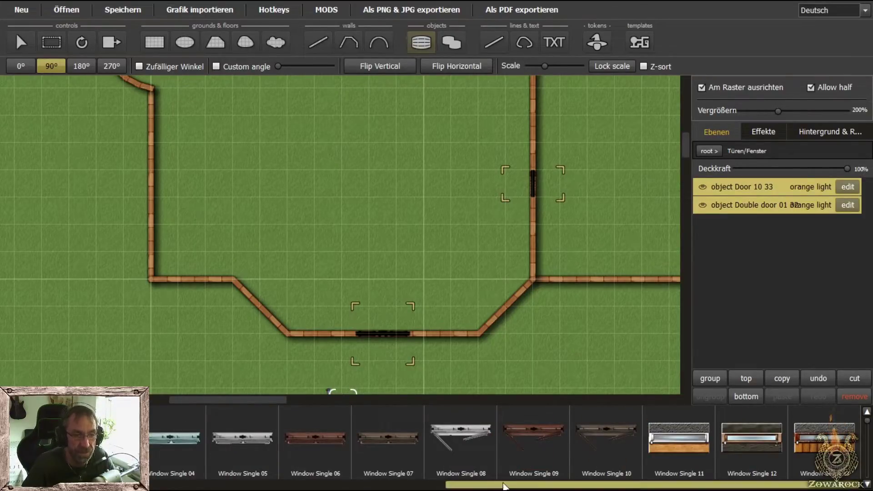
left_click_drag(607, 486, 453, 485)
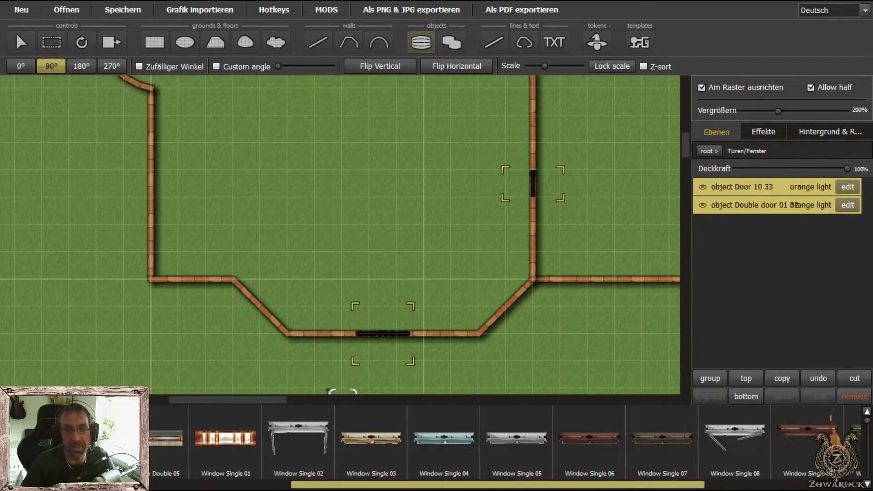
left_click_drag(453, 485, 291, 485)
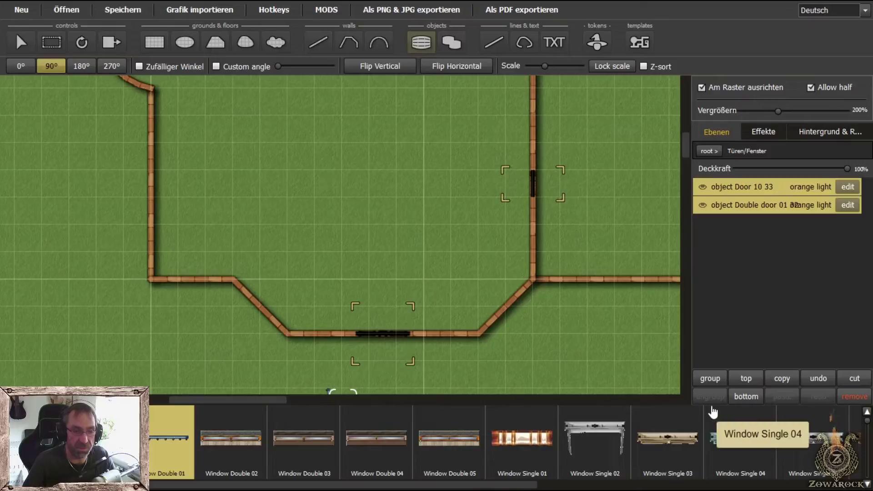
left_click(600, 432)
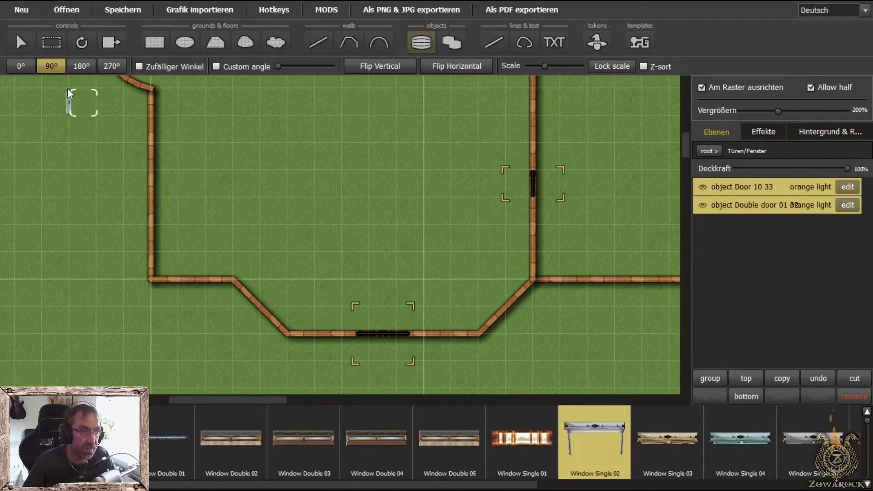
left_click(21, 66)
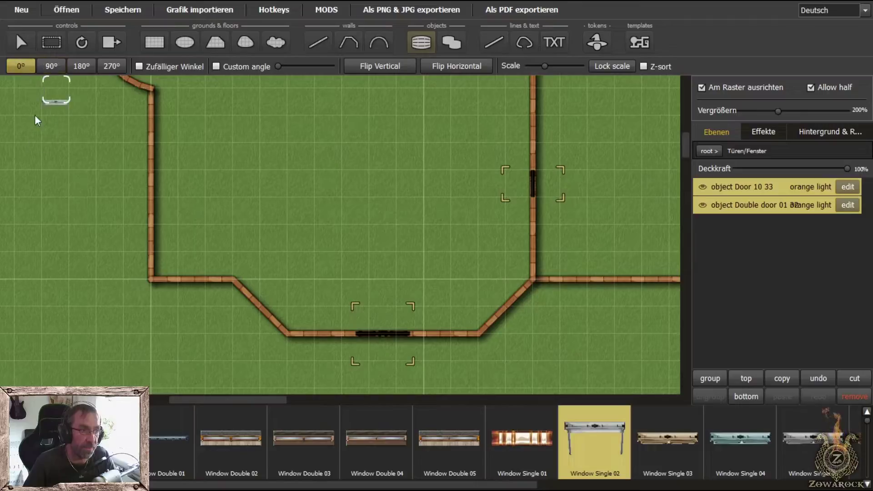
left_click(179, 263)
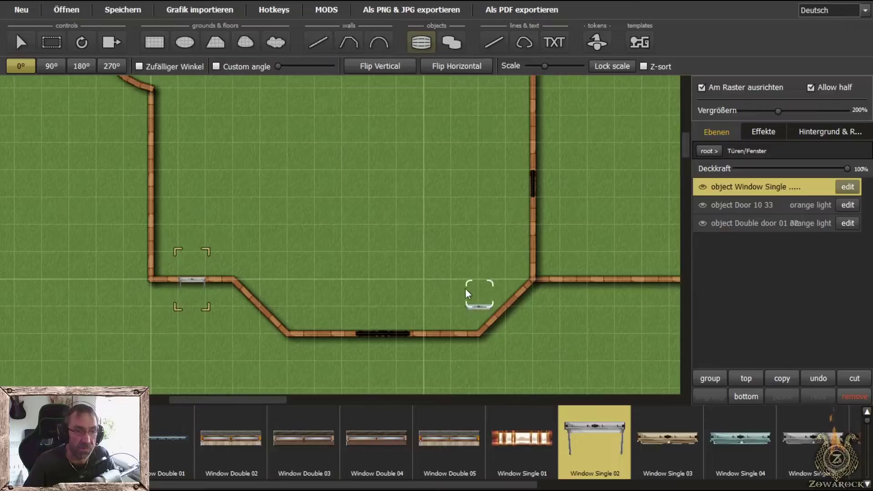
left_click(498, 291)
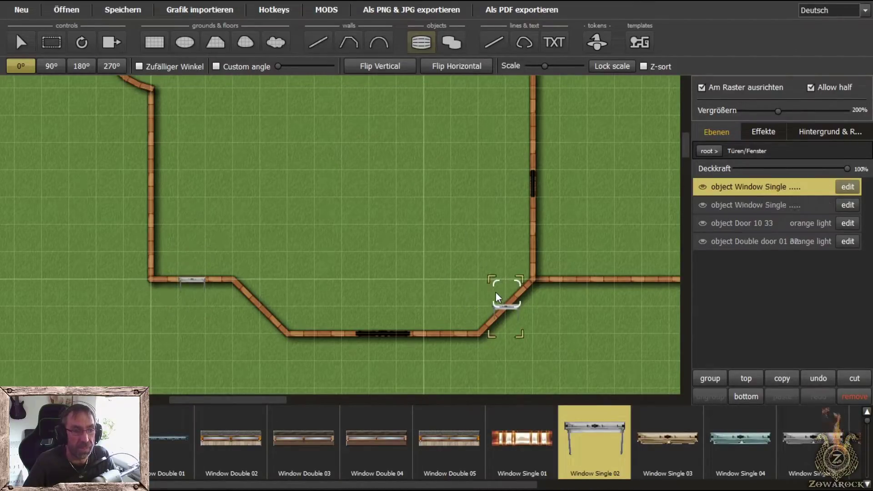
left_click(258, 287)
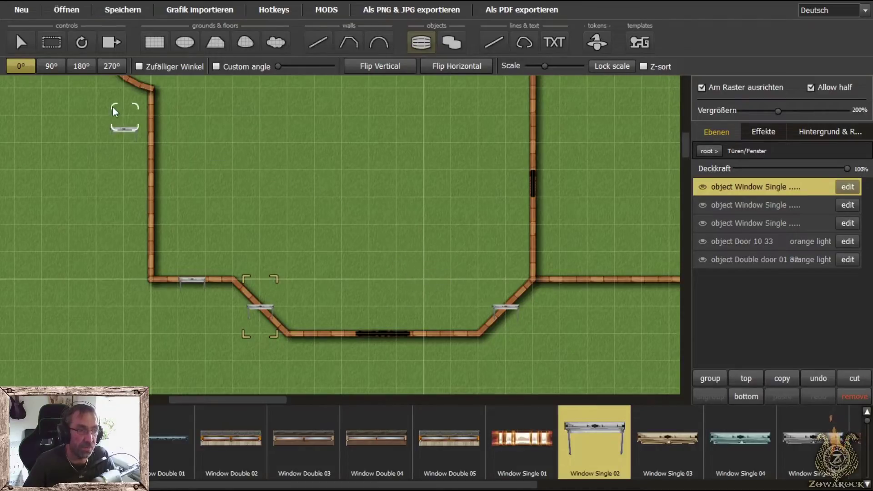
Activate the rotate tool for the selected window on the bay's left diagonal wall
left_click(82, 43)
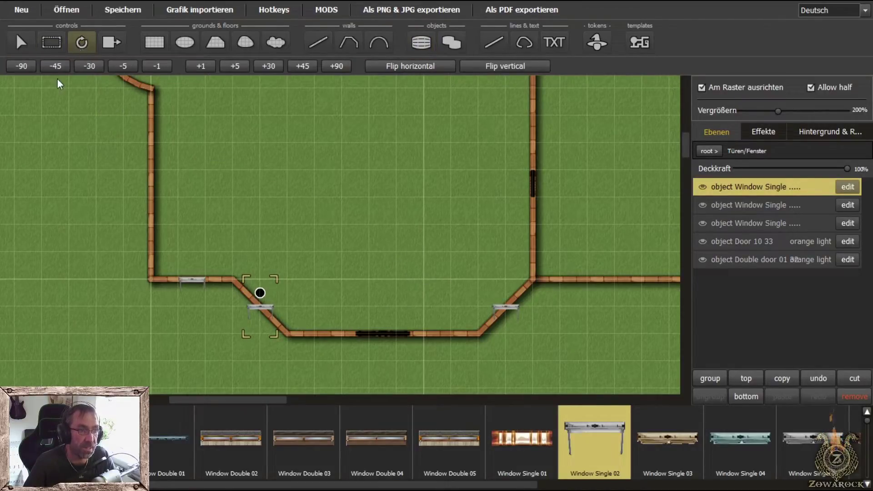
Rotate the window at the left diagonal wall by -135° in 45° increments and move it towards the wall
left_click(55, 66)
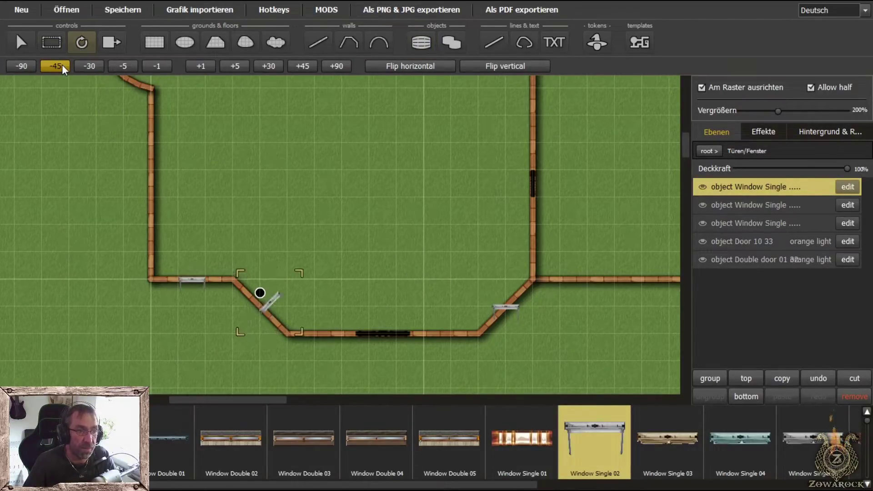
left_click(62, 64)
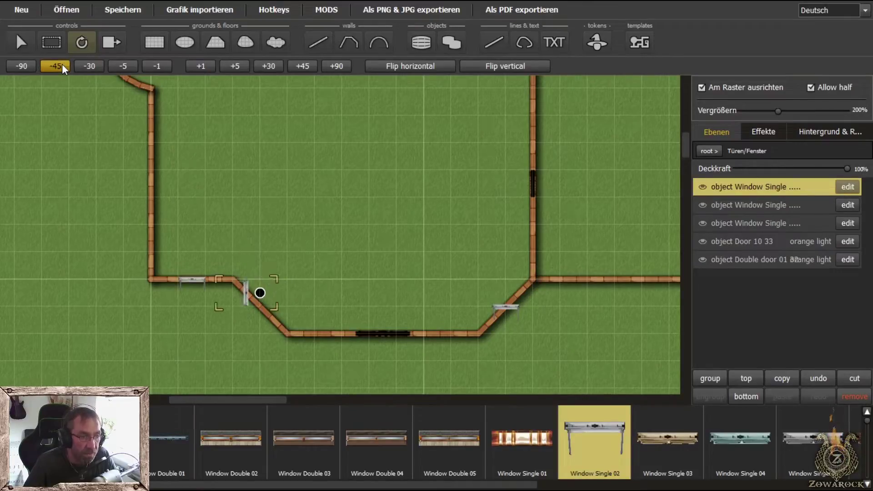
left_click(61, 64)
left_click(22, 42)
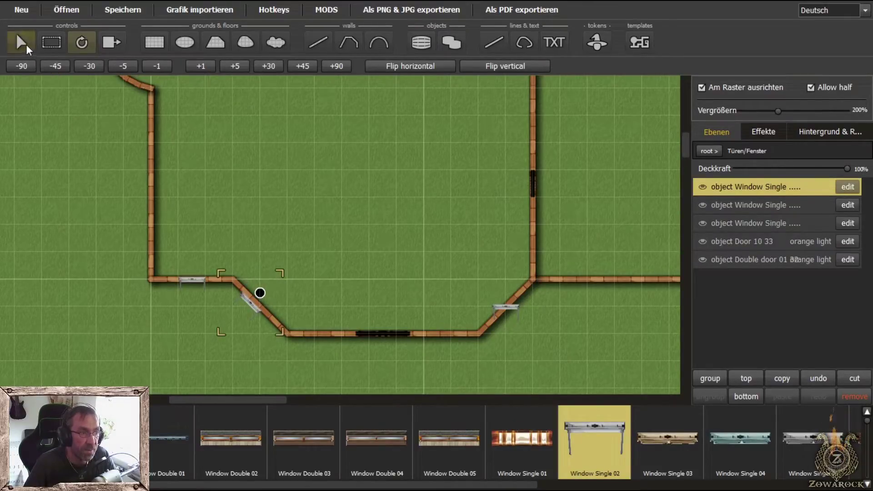
left_click_drag(260, 284, 273, 292)
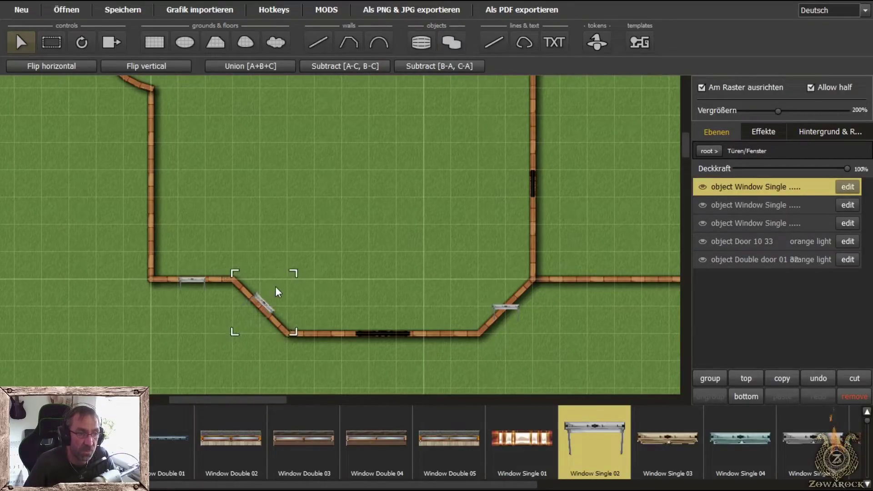
Turn off grid snapping and align the left diagonal window precisely with its wall
left_click(702, 88)
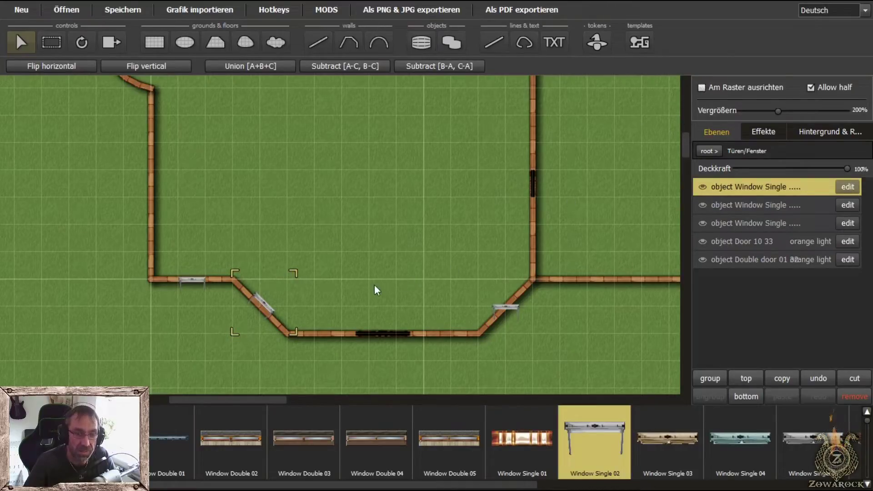
scroll(372, 283, "up", 5)
left_click_drag(373, 283, 454, 183)
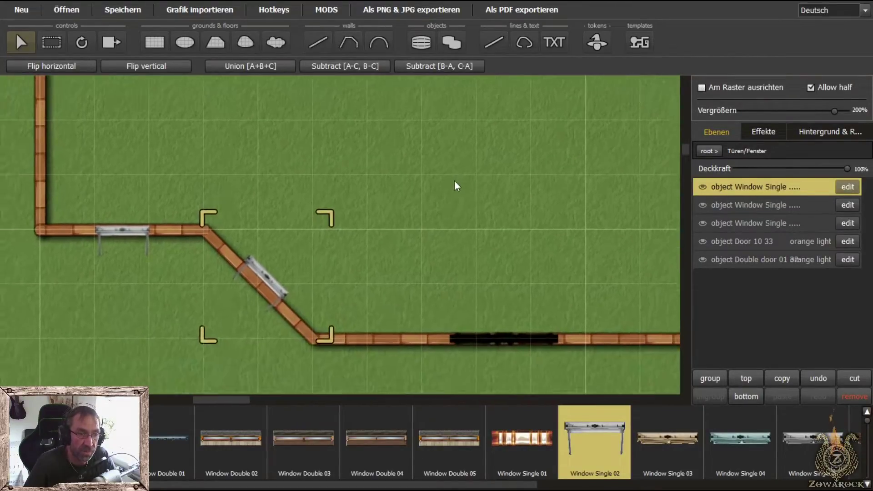
left_click_drag(285, 239, 284, 240)
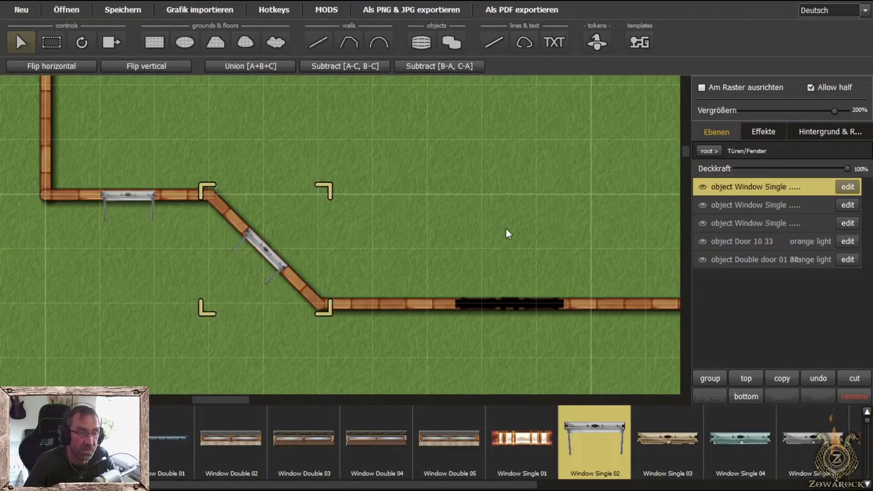
Rotate the window at the right diagonal wall by -45° and align it with the wall
left_click_drag(500, 225, 244, 210)
left_click(404, 263)
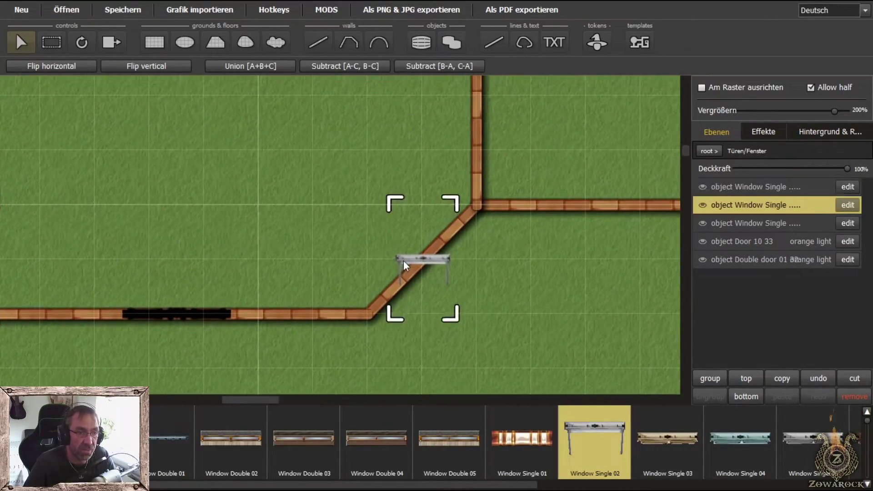
left_click(81, 42)
left_click(55, 67)
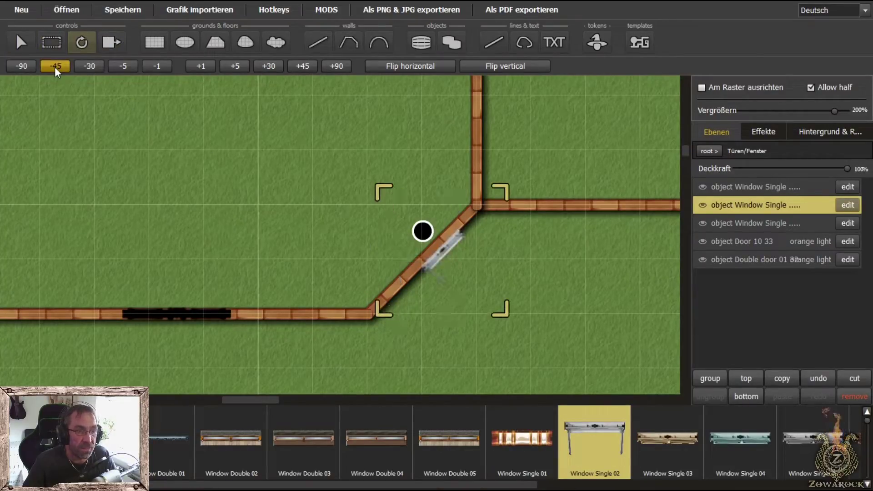
left_click(19, 45)
left_click_drag(468, 271, 451, 276)
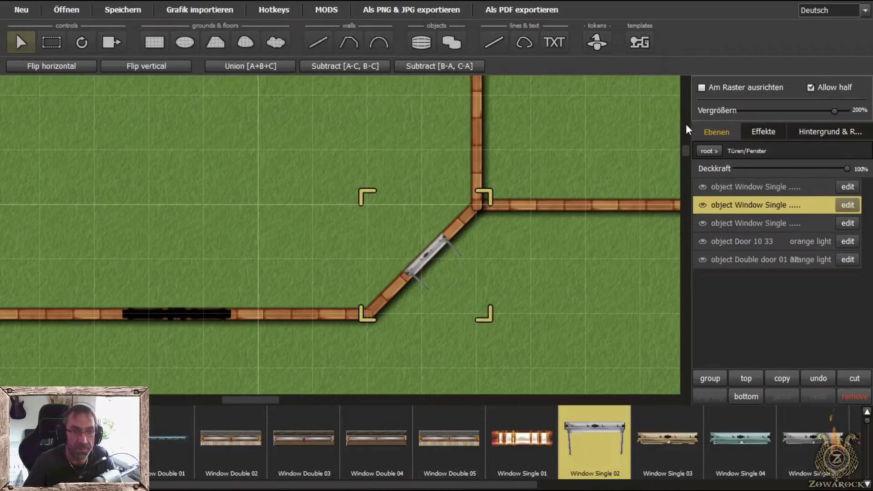
Leave the Türen/Fenster group and return to the root layer level
left_click(709, 151)
left_click(748, 188)
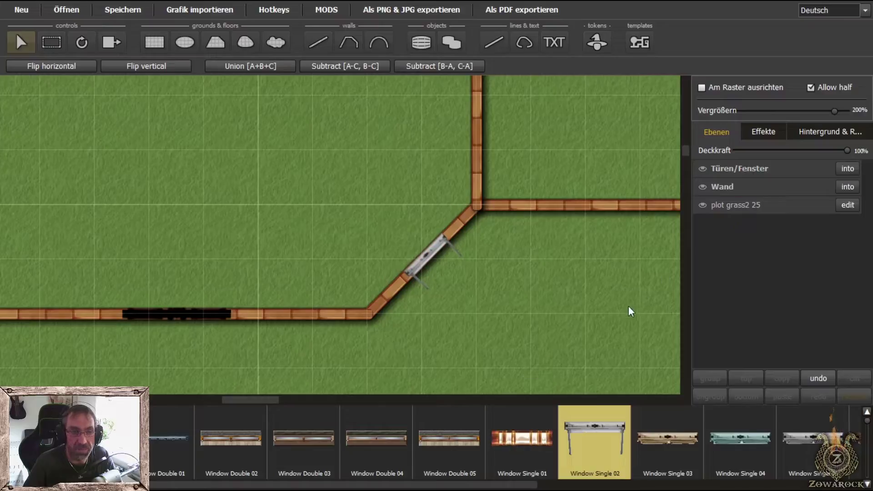
scroll(457, 313, "down", 3)
key("Left")
key("Up")
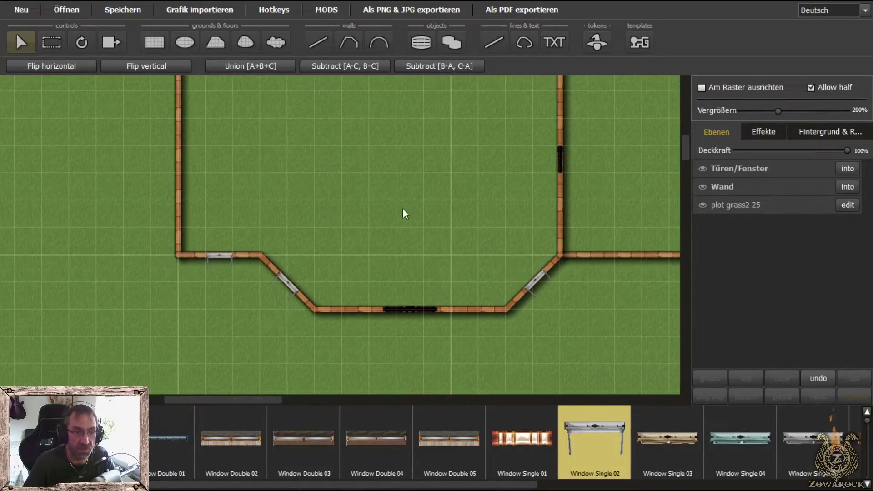
key("Left")
key("Up")
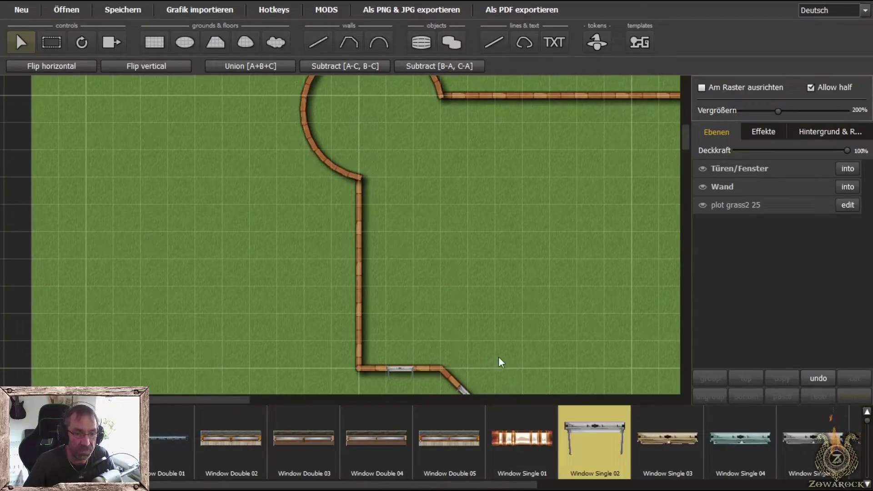
Place two Window Double 01 objects at 90° on the large room's left wall with grid snapping on
left_click(160, 443)
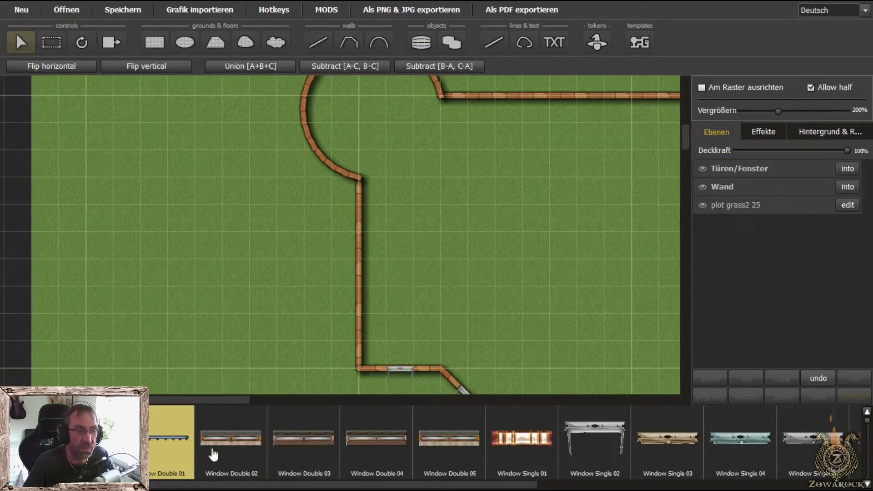
left_click(223, 444)
left_click(331, 438)
left_click(418, 437)
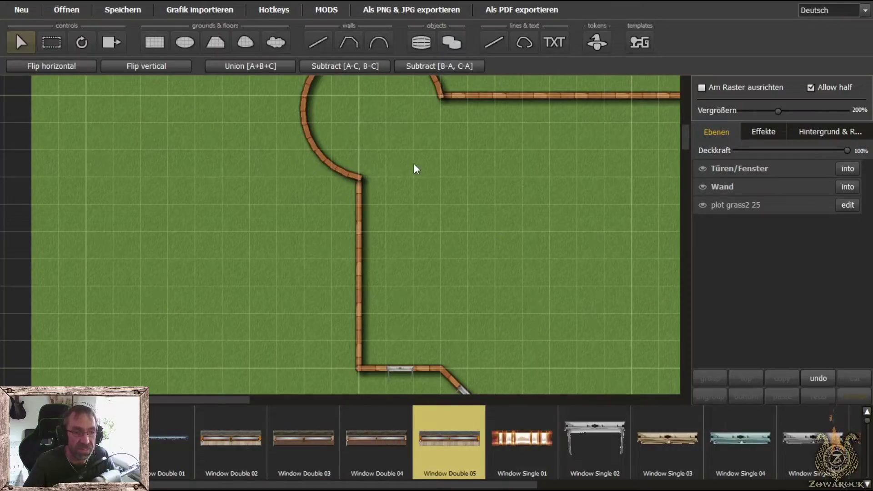
left_click(163, 449)
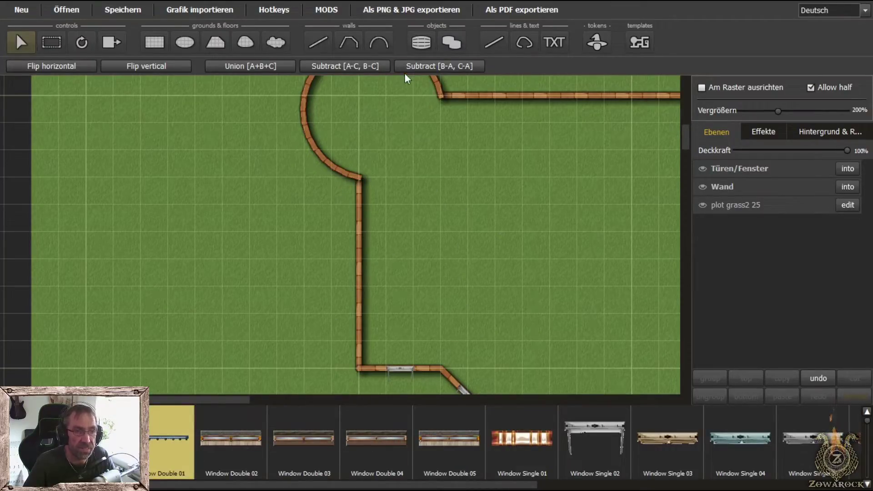
left_click(421, 44)
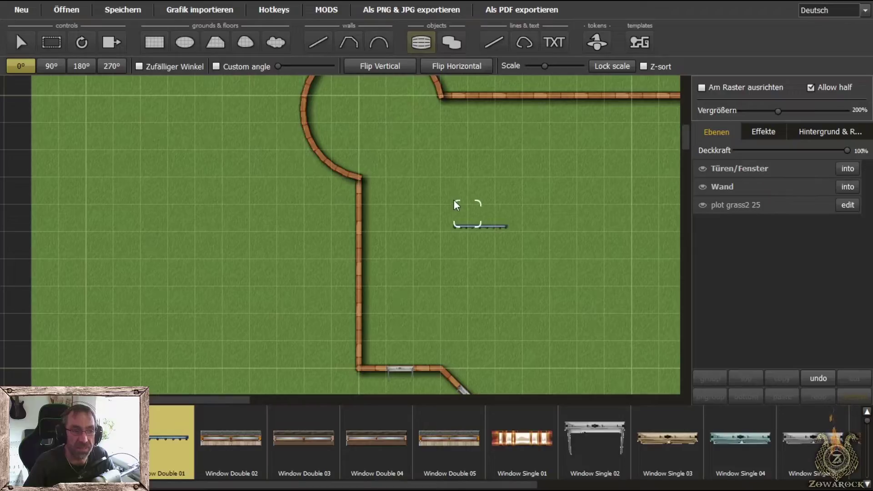
left_click(61, 69)
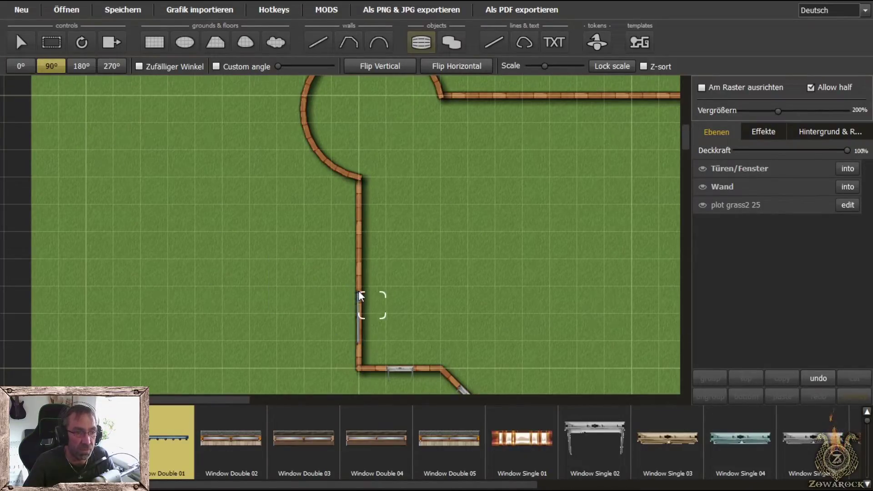
left_click(702, 88)
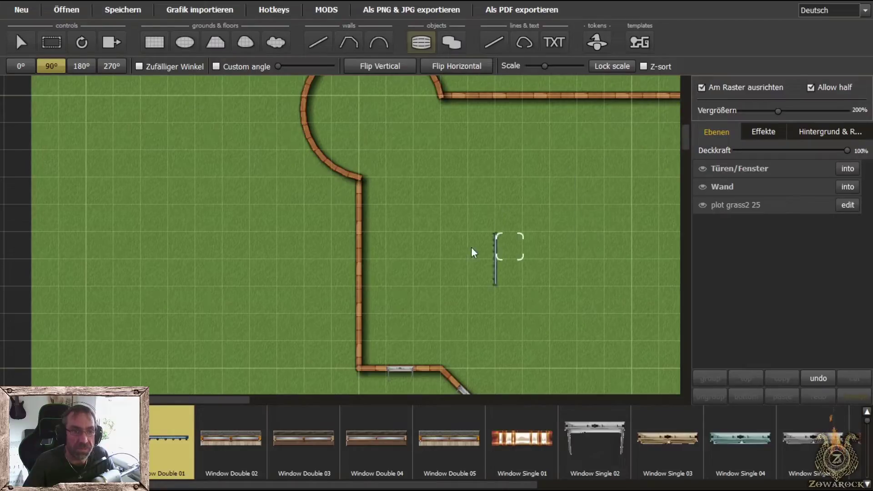
left_click(368, 286)
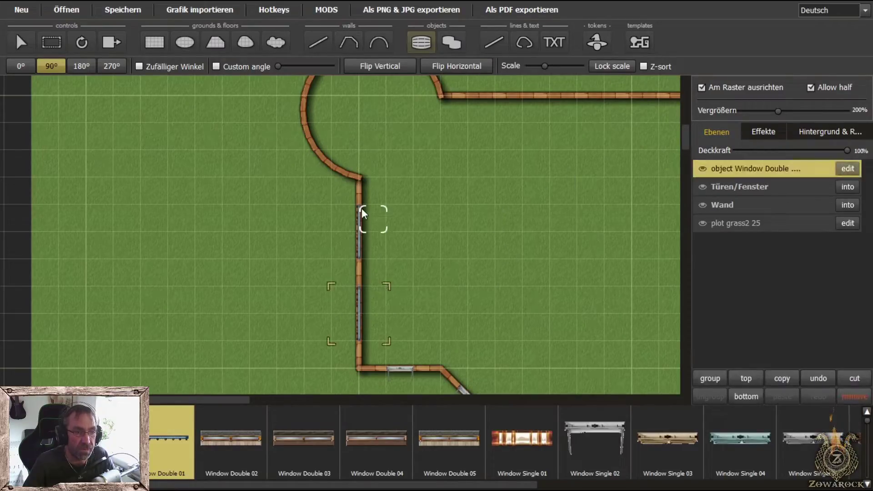
left_click(361, 208)
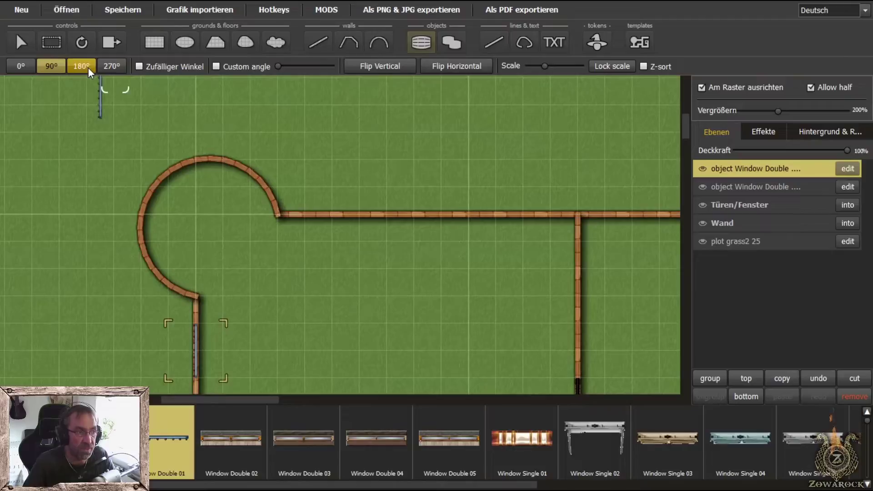
Place four Window Double 01 objects at 180° on the upper wall: three in the large room, one in the right room
left_click(87, 67)
left_click(352, 216)
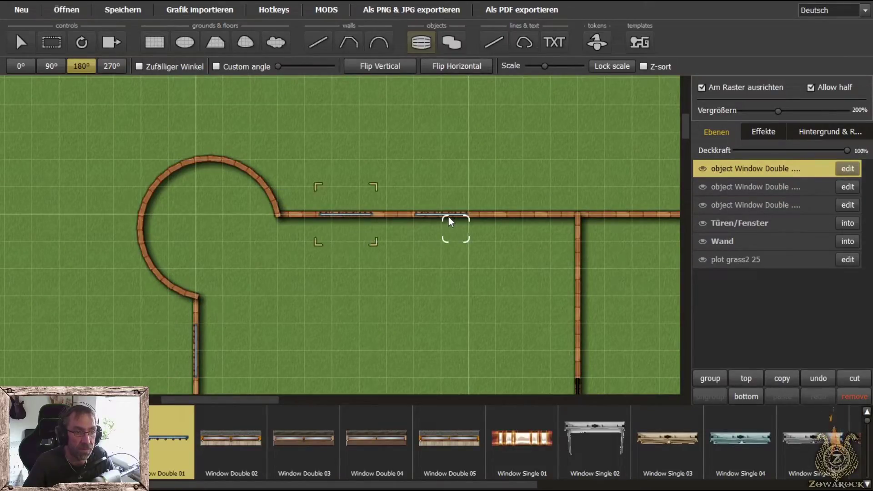
left_click(449, 216)
left_click(529, 215)
left_click_drag(546, 250, 279, 257)
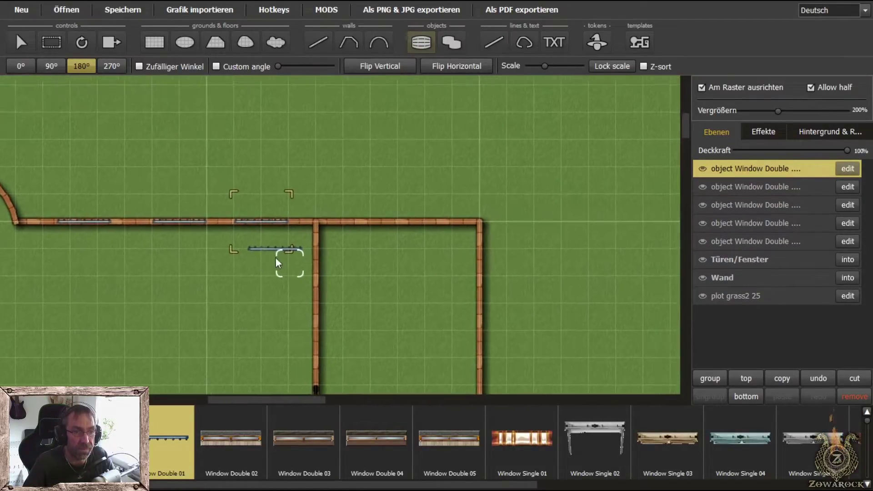
left_click(398, 223)
left_click_drag(421, 279, 404, 178)
left_click_drag(421, 268, 584, 183)
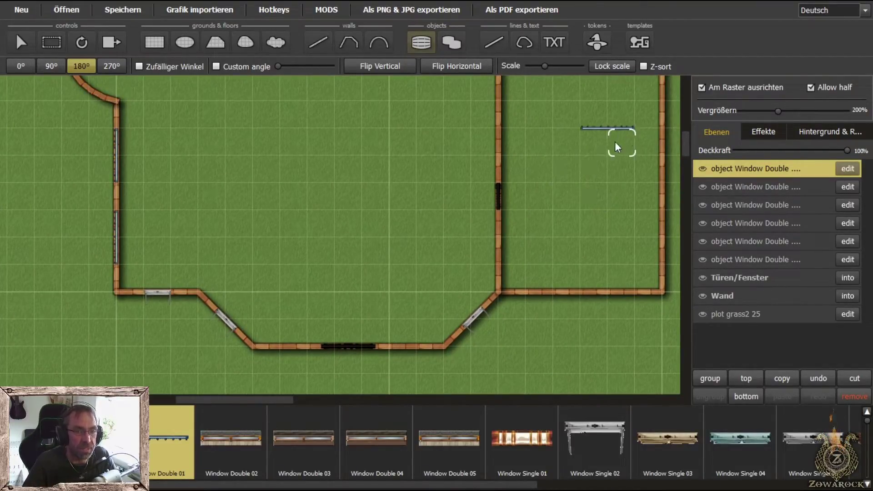
left_click(21, 66)
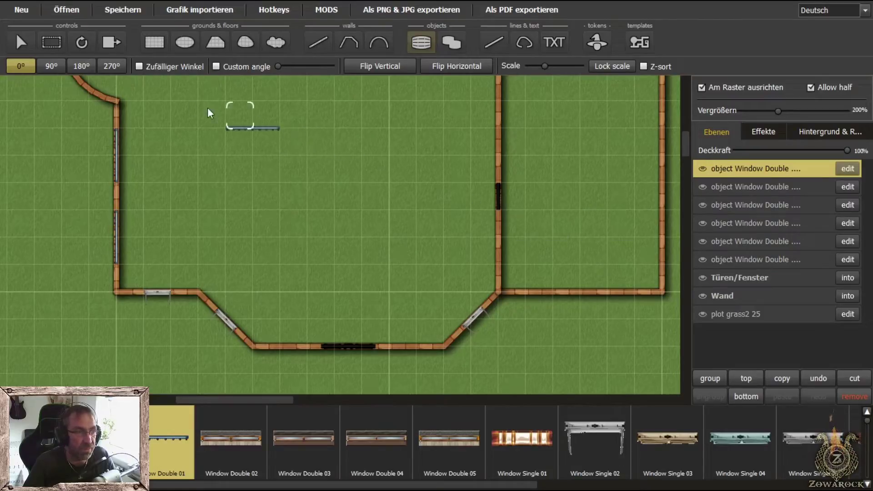
Group the six double window layers together with the existing Türen/Fenster group
left_click(21, 42)
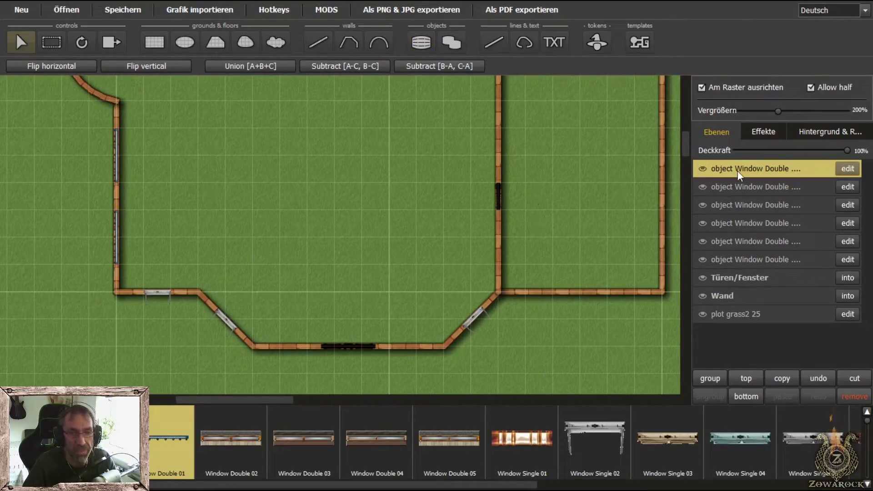
left_click(735, 233)
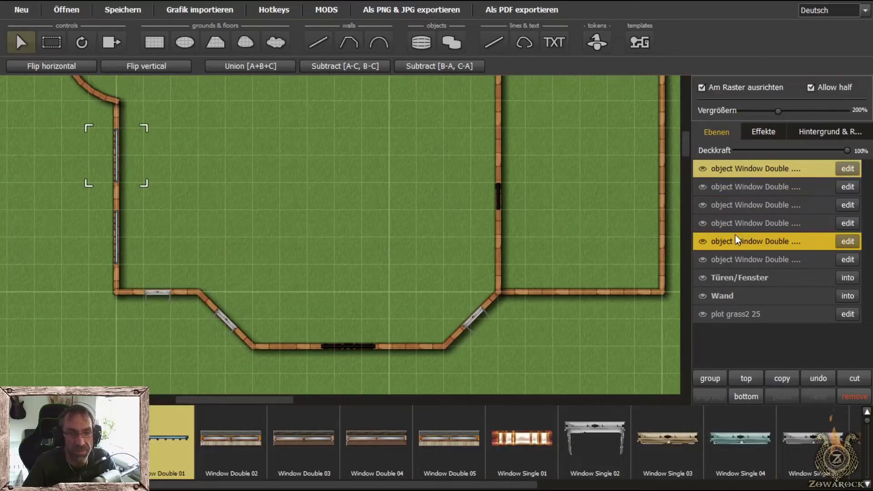
left_click(728, 258)
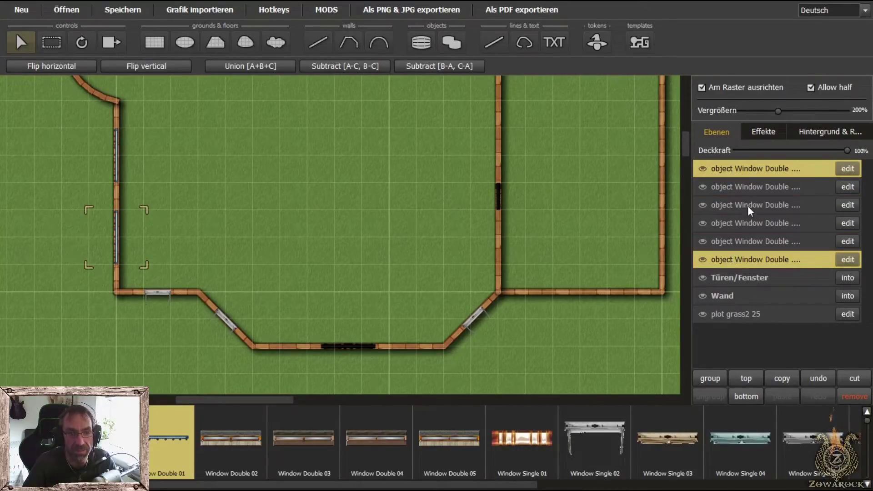
left_click(750, 228, "shift")
left_click(756, 242, "shift")
left_click(760, 258, "shift")
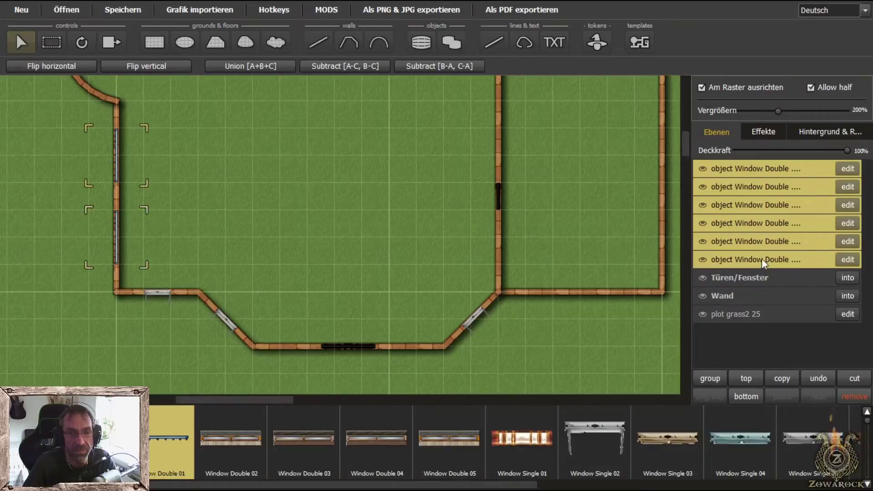
left_click(729, 278, "shift")
left_click(805, 298, "shift")
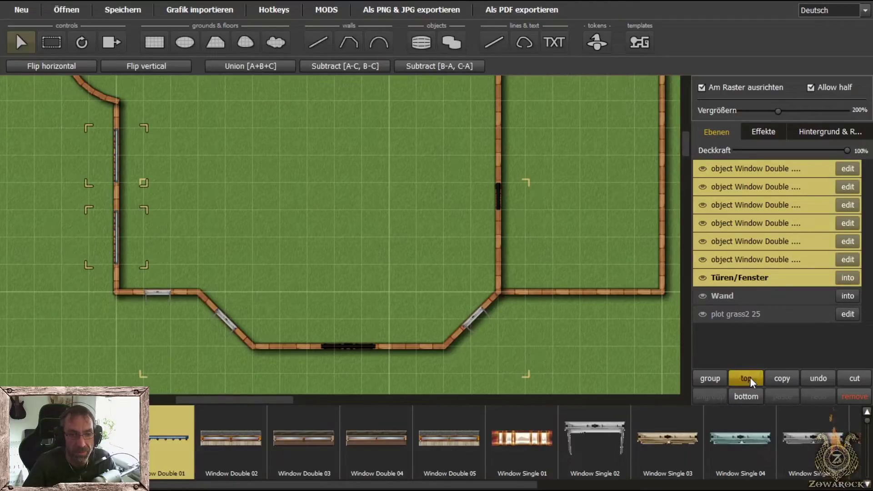
left_click(715, 377)
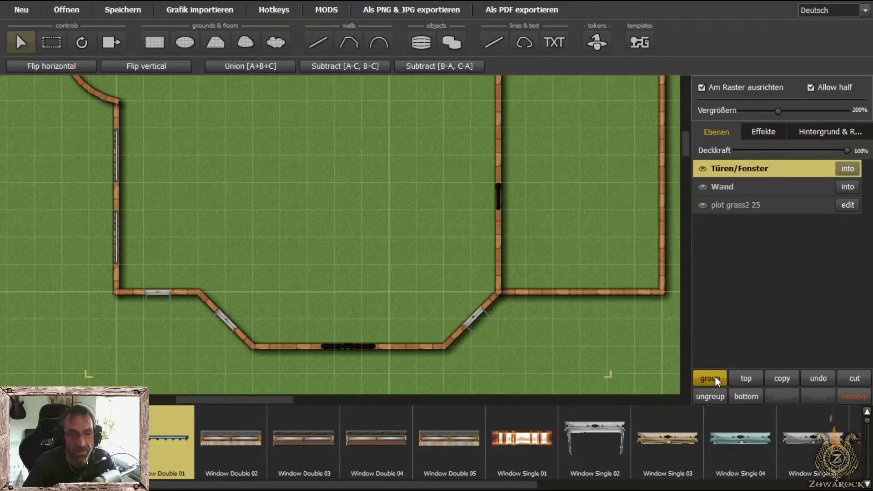
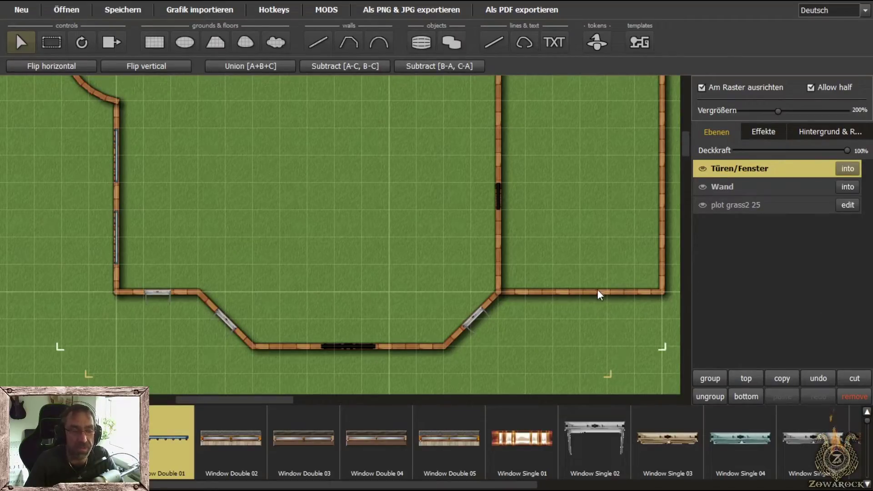
Set up a polygon floor with the blue-grey stone texture for the large room
left_click_drag(596, 290, 665, 341)
left_click_drag(503, 294, 596, 314)
left_click_drag(446, 257, 394, 218)
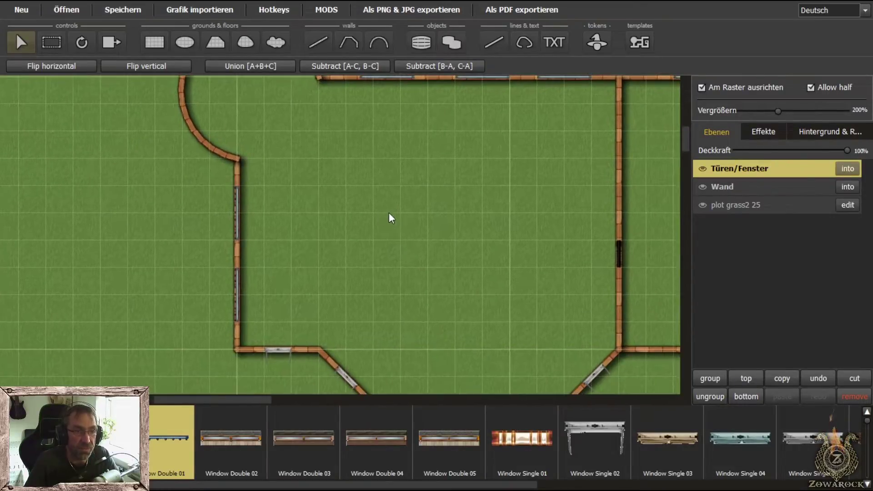
scroll(417, 212, "down", 3)
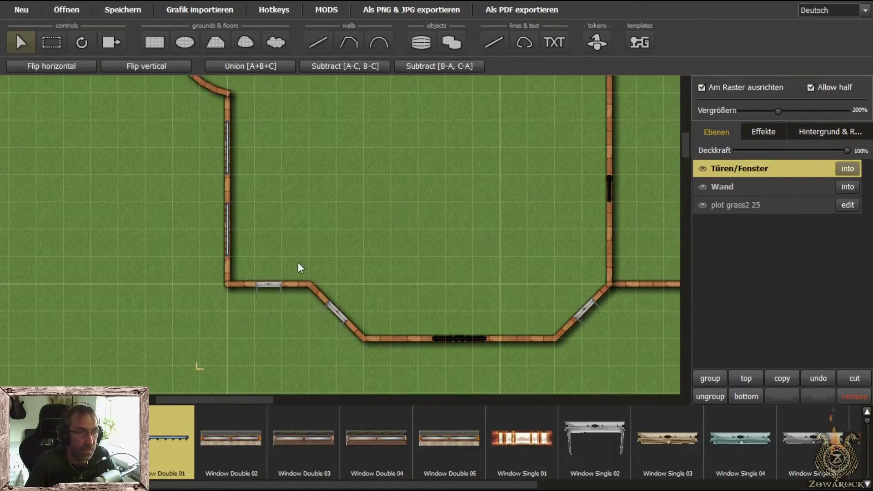
left_click(215, 42)
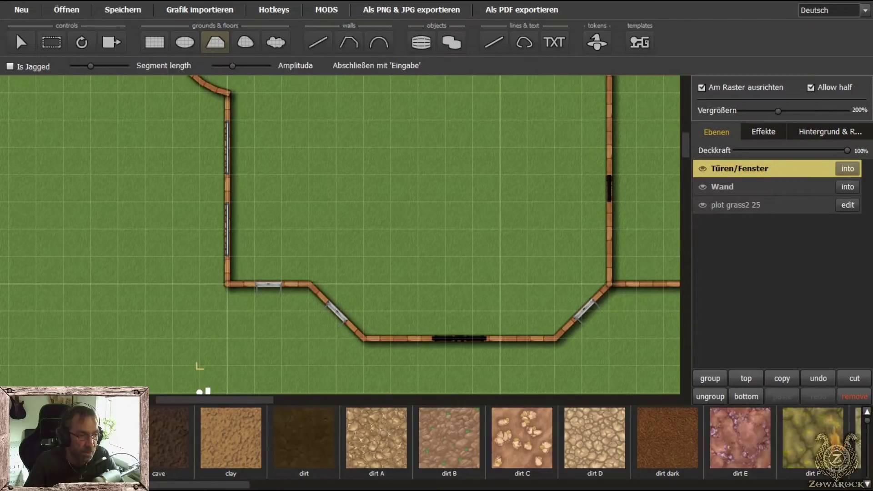
scroll(203, 436, "down", 5)
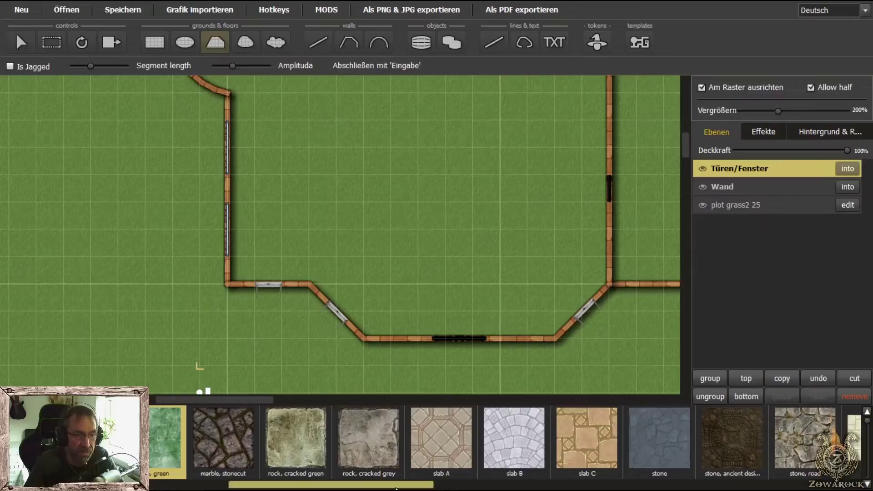
scroll(436, 486, "down", 2)
left_click(369, 448)
left_click(501, 444)
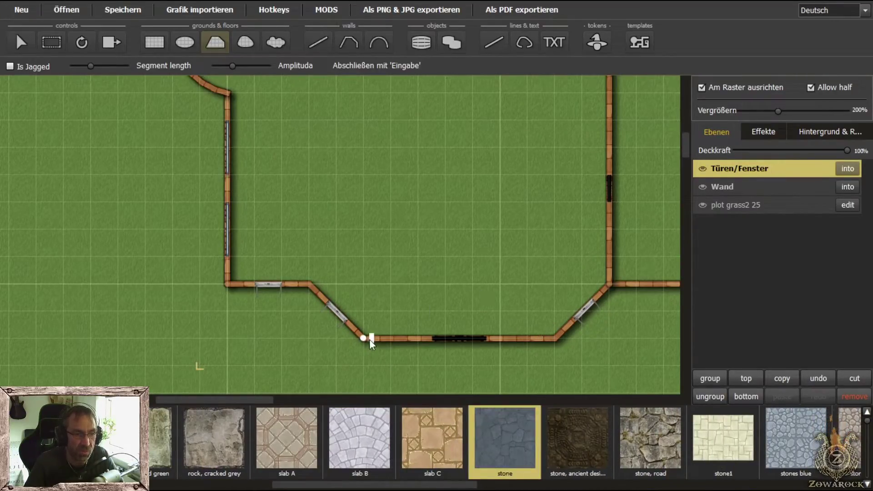
left_click(351, 337)
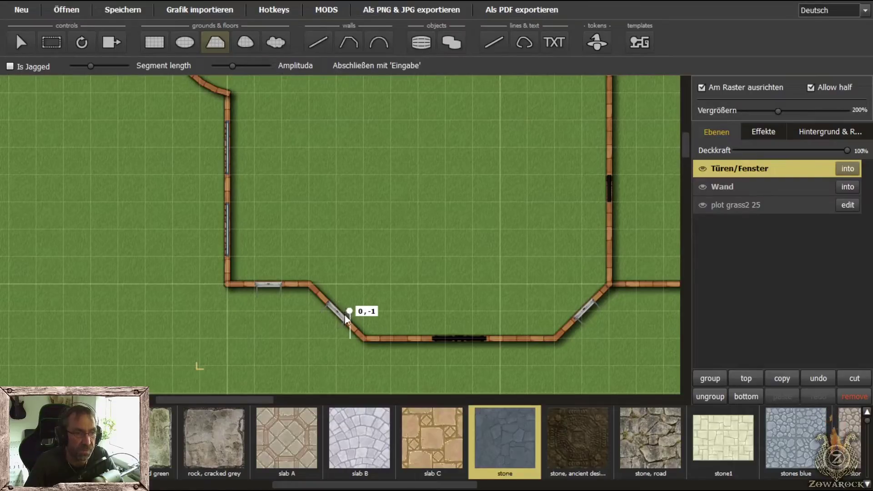
left_click(281, 339)
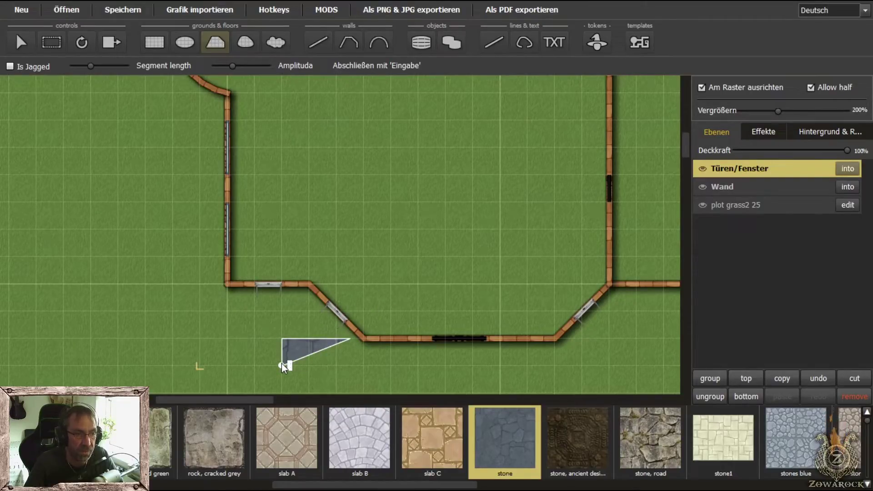
left_click(282, 364)
key("Return")
key("ctrl+z")
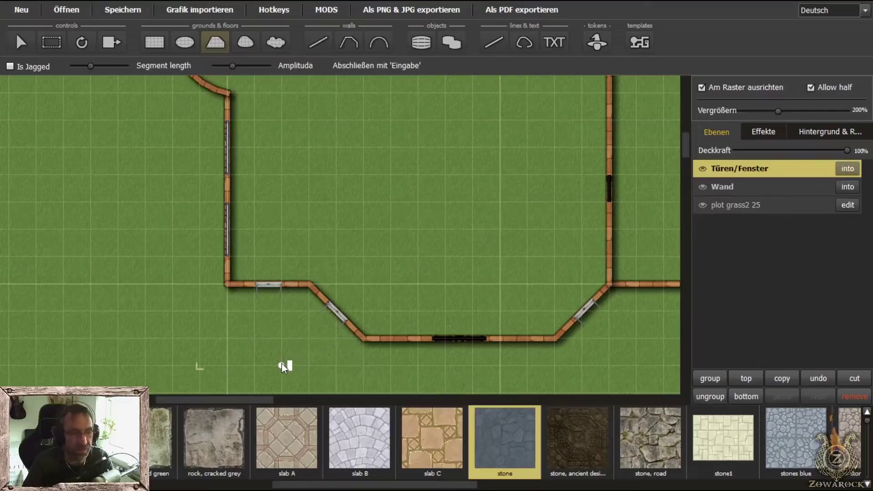
Start the stone floor polygon at the lower bay's left corner and trace the left walls up to the round tower
left_click(363, 339)
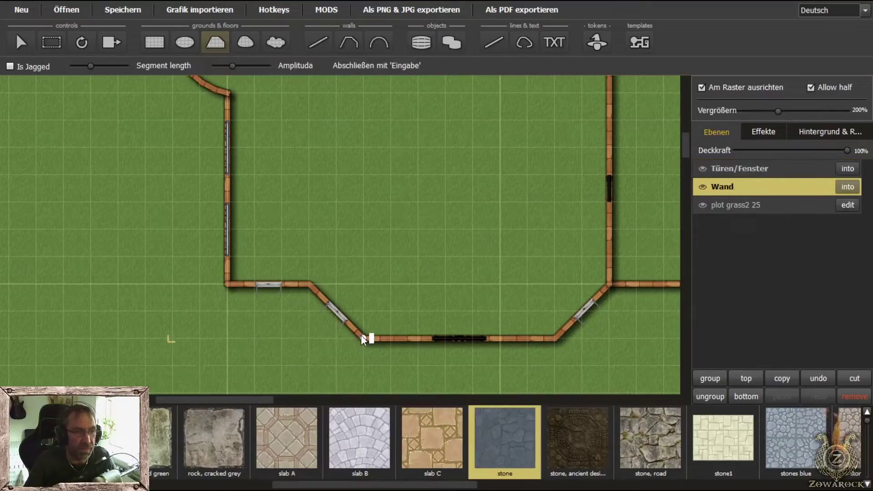
left_click(310, 285)
key("ctrl+z")
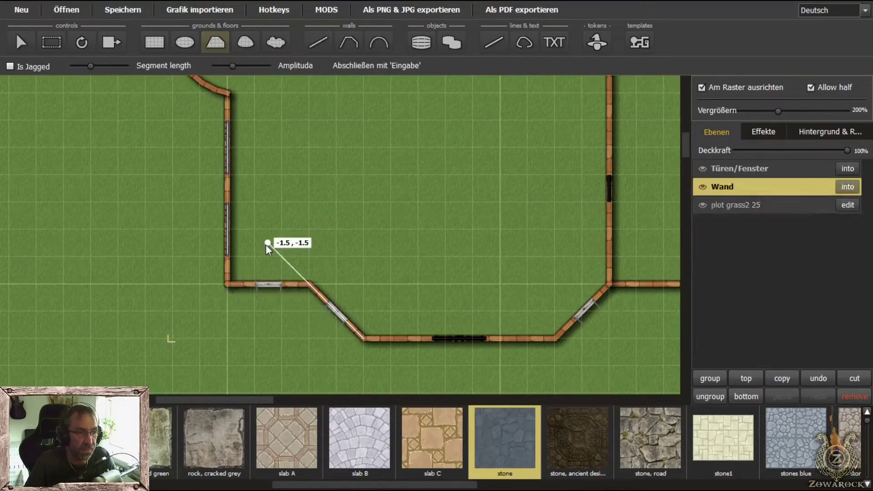
left_click_drag(266, 244, 274, 343)
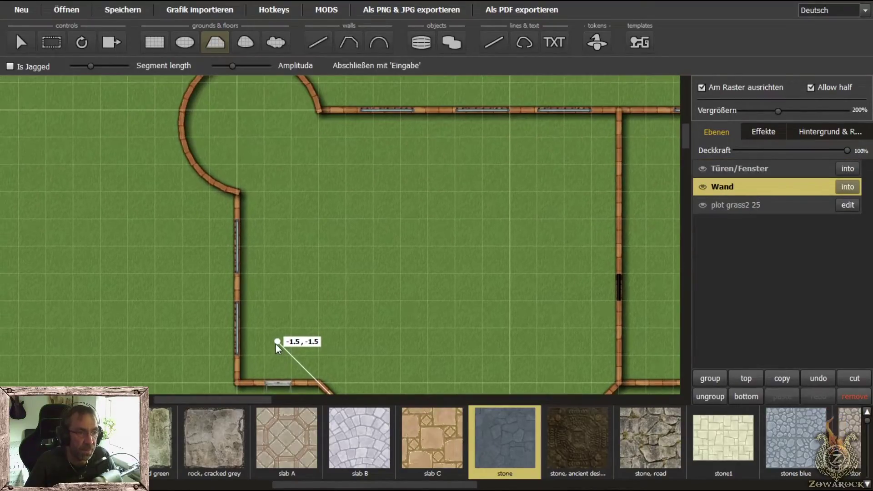
left_click(237, 383)
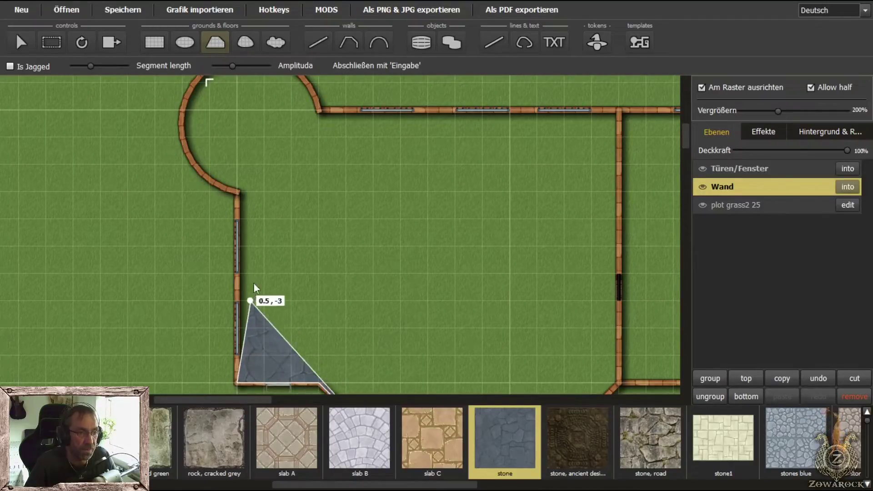
left_click(237, 191)
left_click_drag(237, 190, 252, 263)
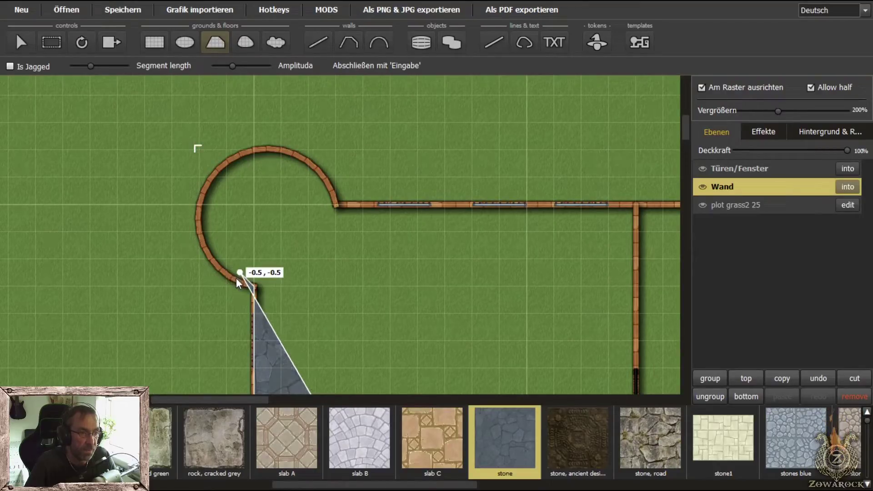
Turn off grid snapping and trace the stone floor polygon around the round tower's curved wall to the upper wall
left_click(702, 87)
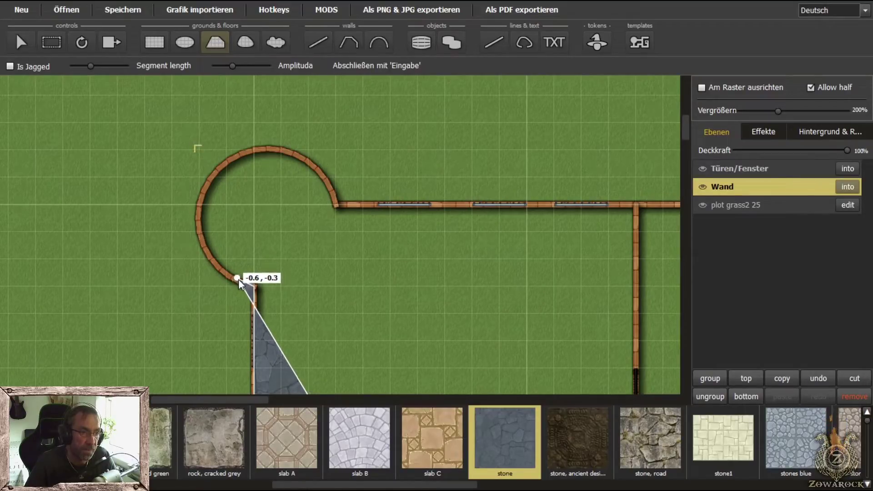
left_click(222, 267)
left_click(204, 247)
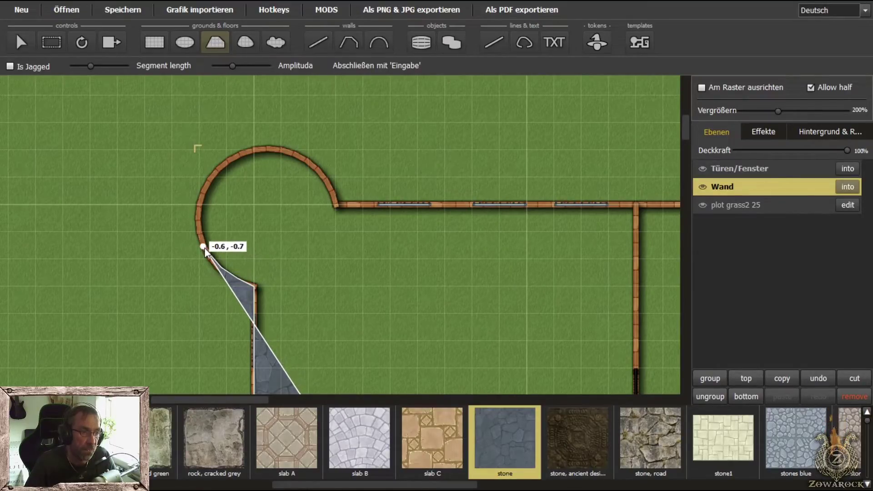
left_click(199, 219)
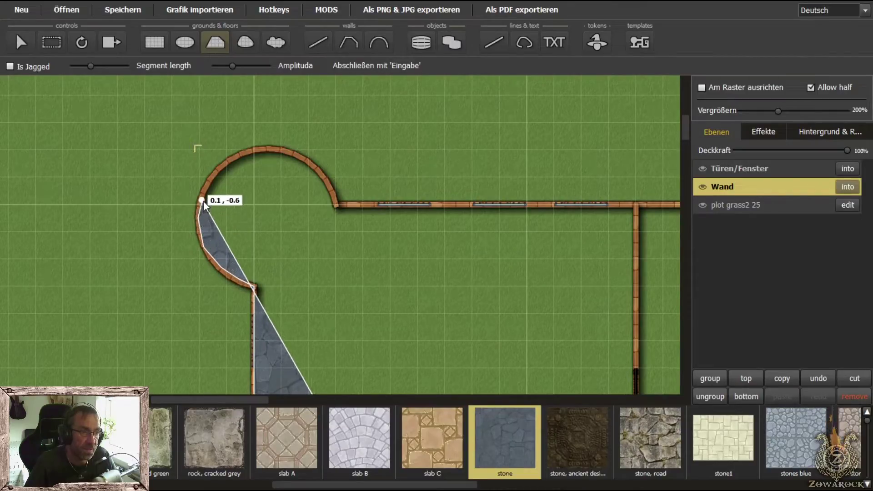
left_click(203, 195)
left_click(214, 177)
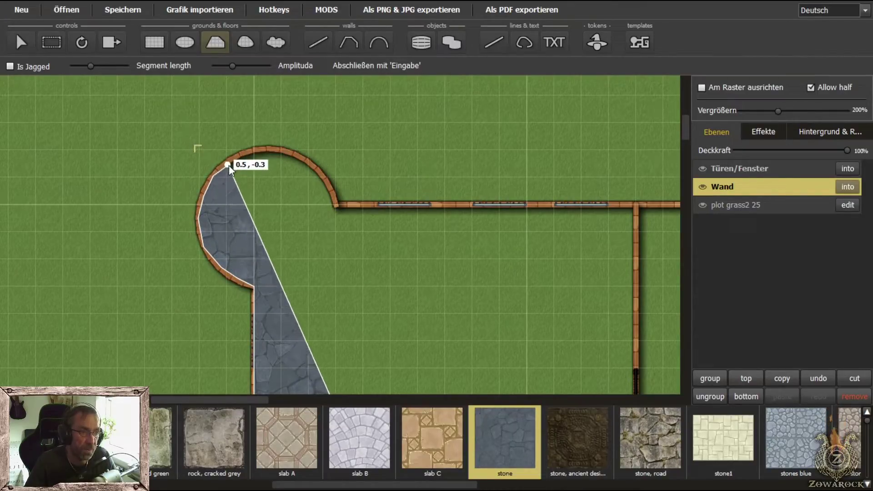
left_click(231, 161)
left_click(255, 150)
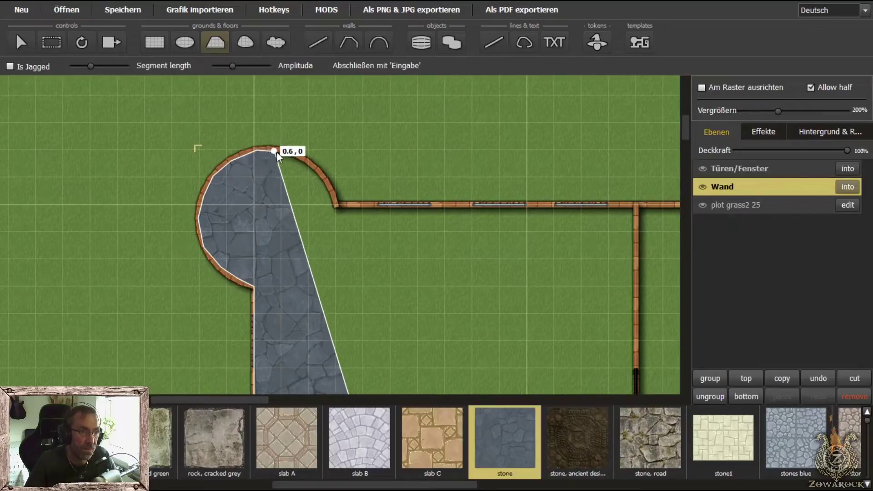
left_click(280, 150)
left_click(308, 161)
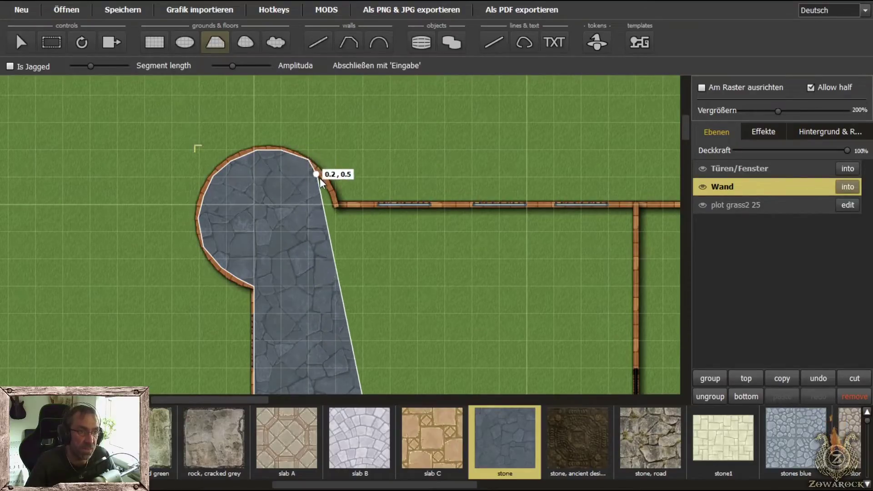
left_click(322, 178)
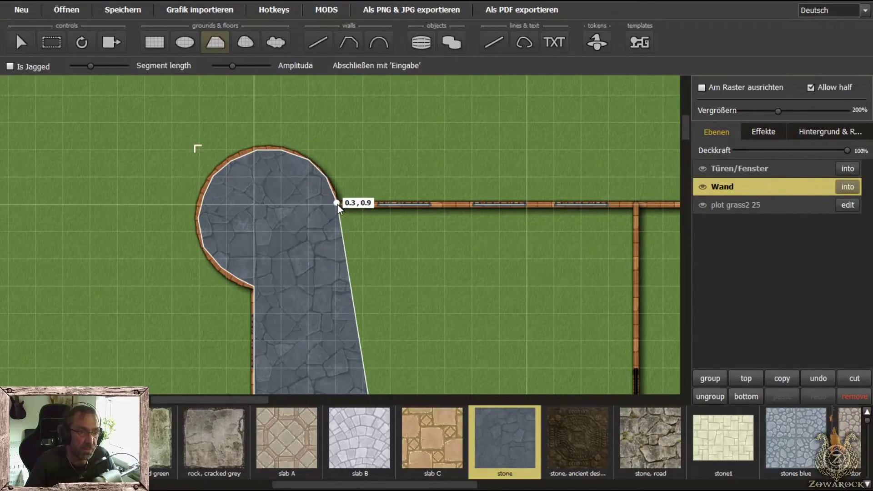
left_click(337, 204)
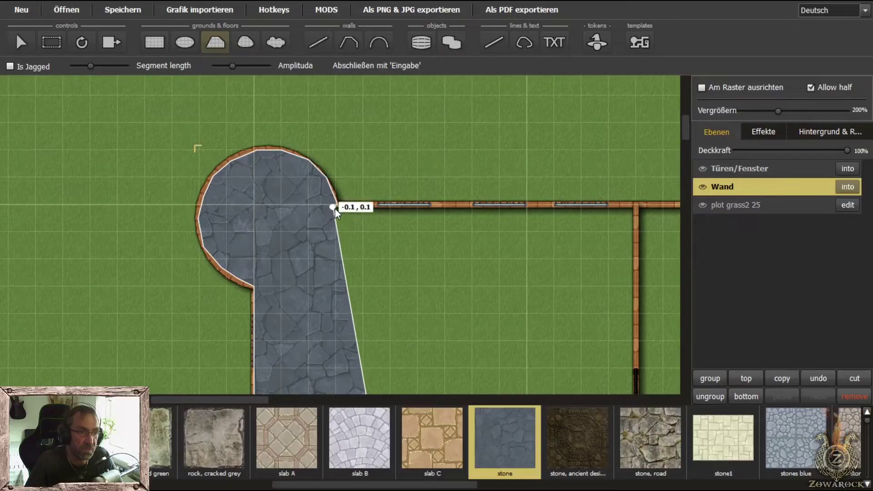
Trace the stone floor polygon along the upper wall, the dividing wall and the bay's right side, and complete it
left_click(636, 205)
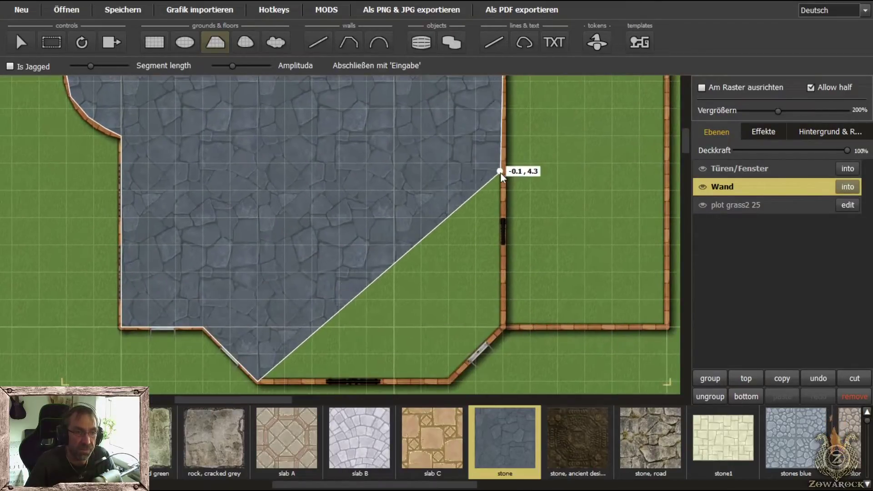
key("Right")
key("Down")
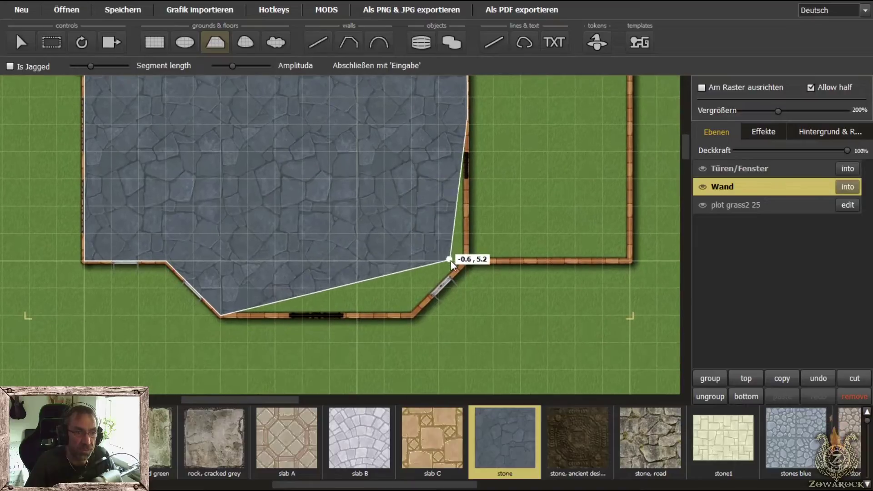
left_click(466, 261)
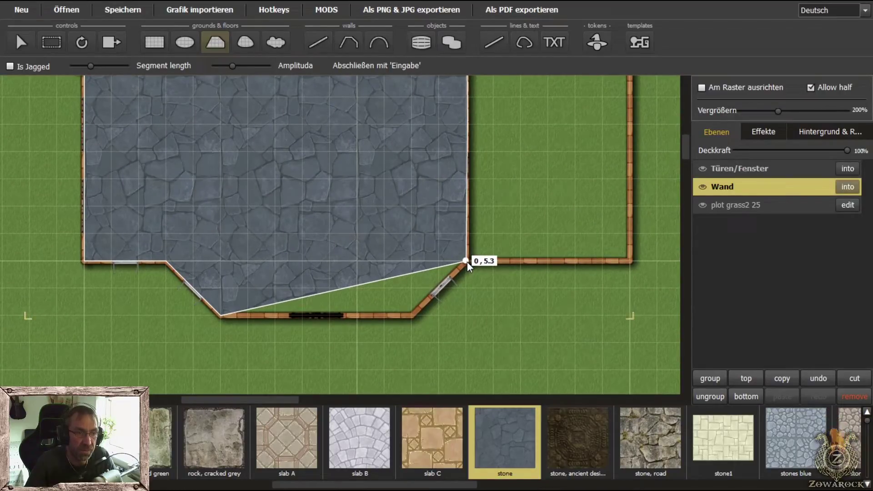
left_click(414, 315)
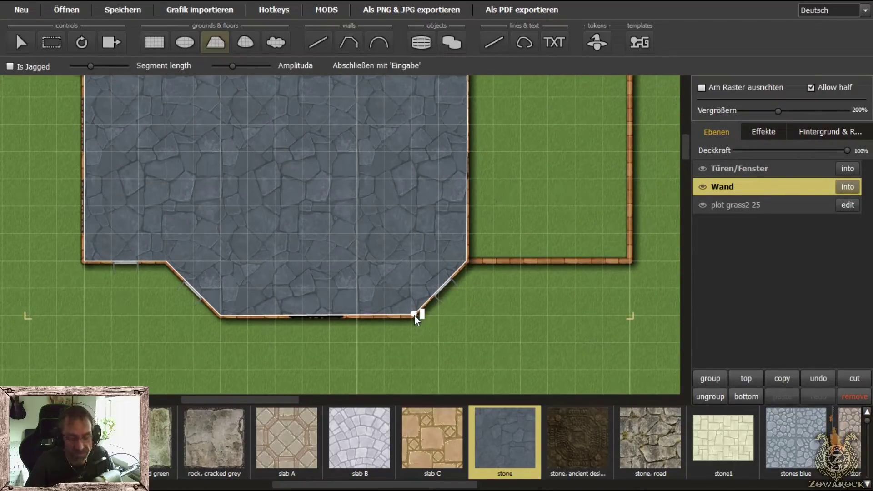
key("Return")
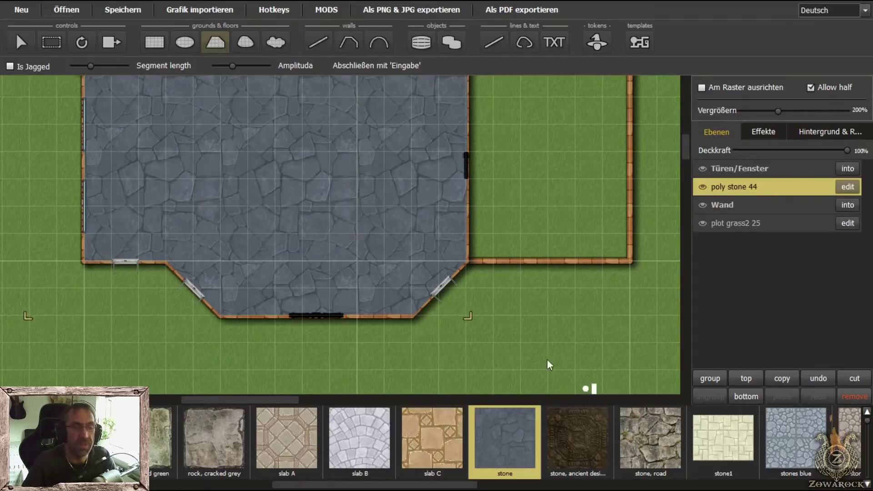
Move the large room's stone floor layer below the Wand group
key("Left")
key("Up")
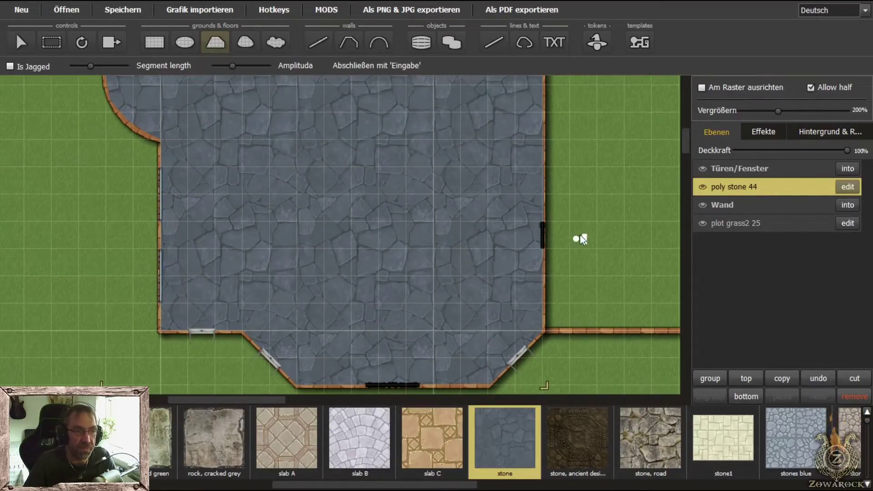
scroll(578, 239, "down", 2)
left_click_drag(731, 185, 738, 214)
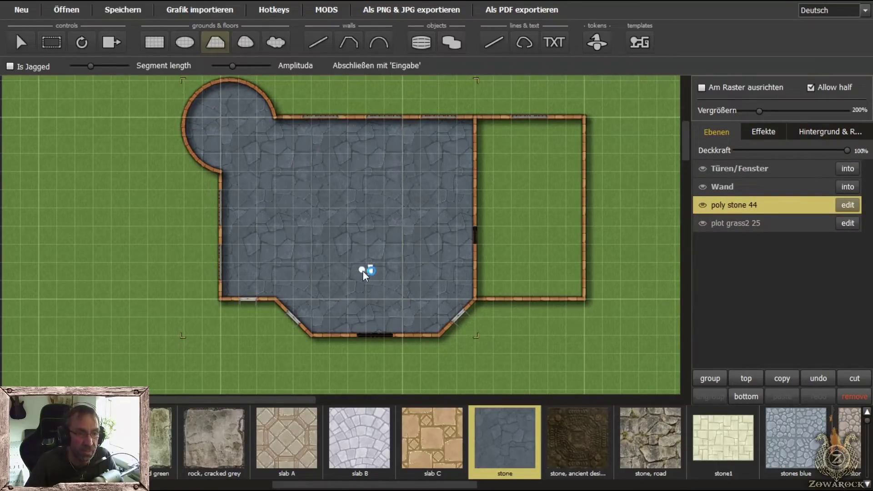
Cover the right room with a rectangular slab C floor with grid snapping on, and move its layer below the Wand group
scroll(496, 379, "right", 3)
left_click(436, 426)
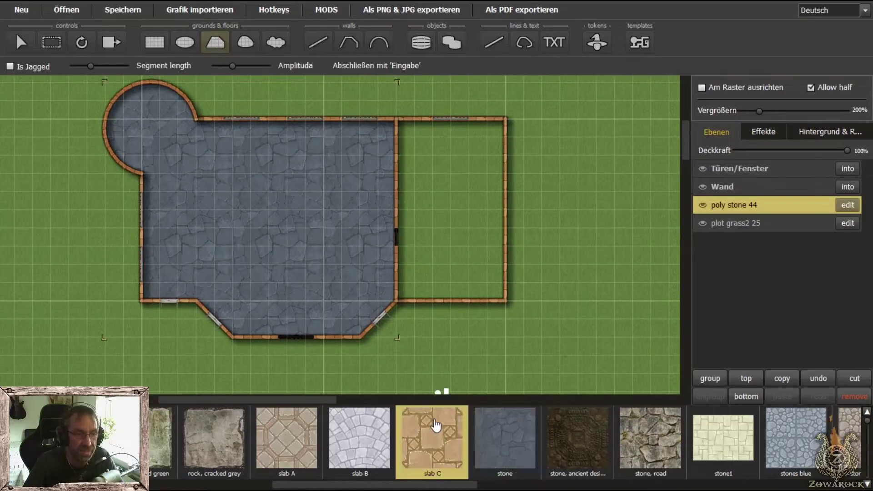
left_click(159, 42)
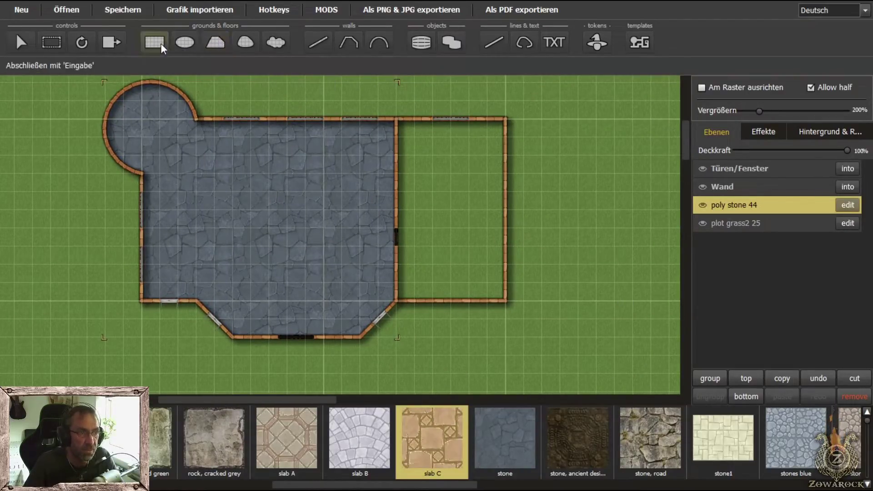
left_click(702, 88)
left_click_drag(396, 300, 507, 119)
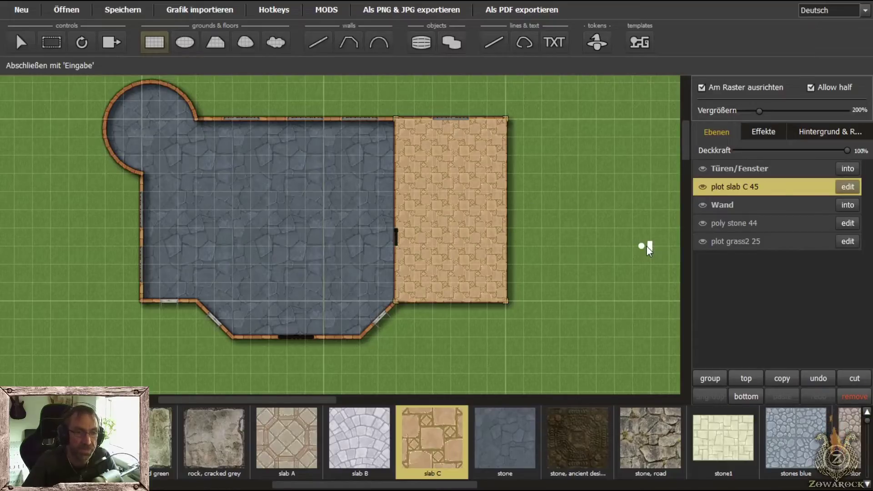
left_click_drag(768, 207, 763, 210)
scroll(530, 304, "up", 3)
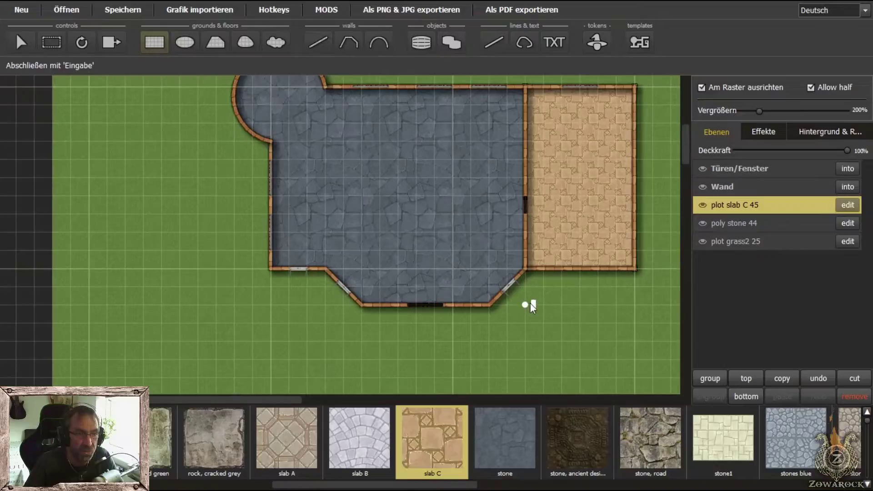
scroll(509, 203, "down", 3)
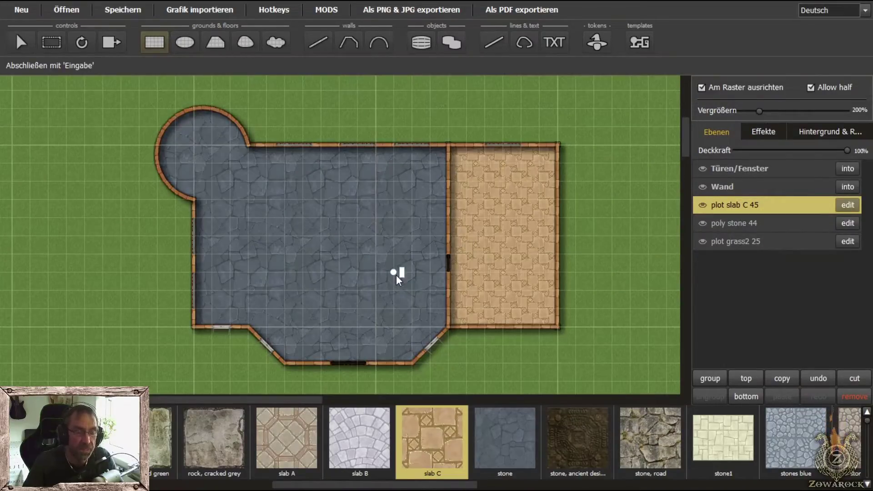
scroll(425, 230, "up", 1)
scroll(425, 230, "down", 1)
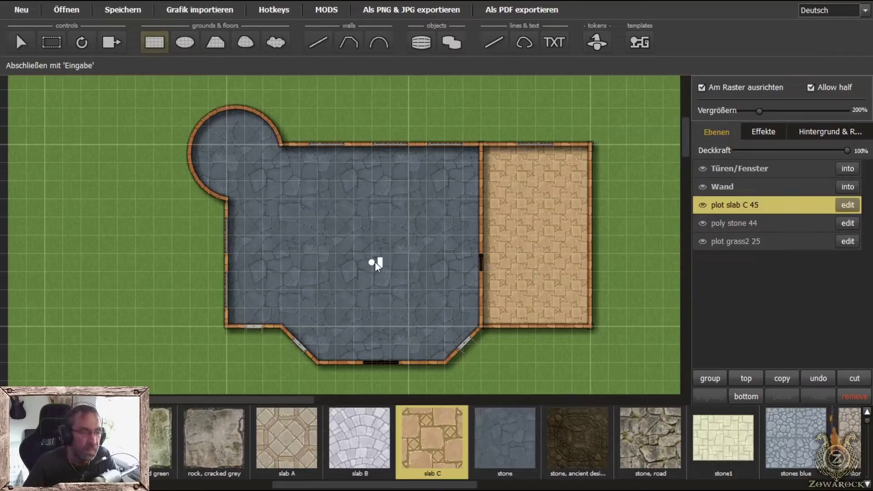
scroll(214, 269, "down", 3)
scroll(137, 318, "left", 2)
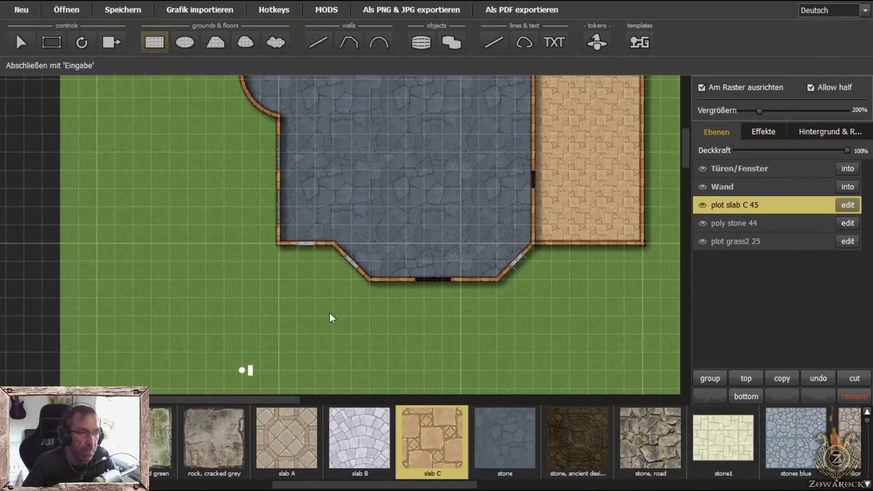
Place a Fireplace 01 object rotated 90° against the dividing wall in the large room, just above the interior door
left_click(423, 43)
scroll(207, 272, "up", 1)
scroll(206, 268, "up", 1)
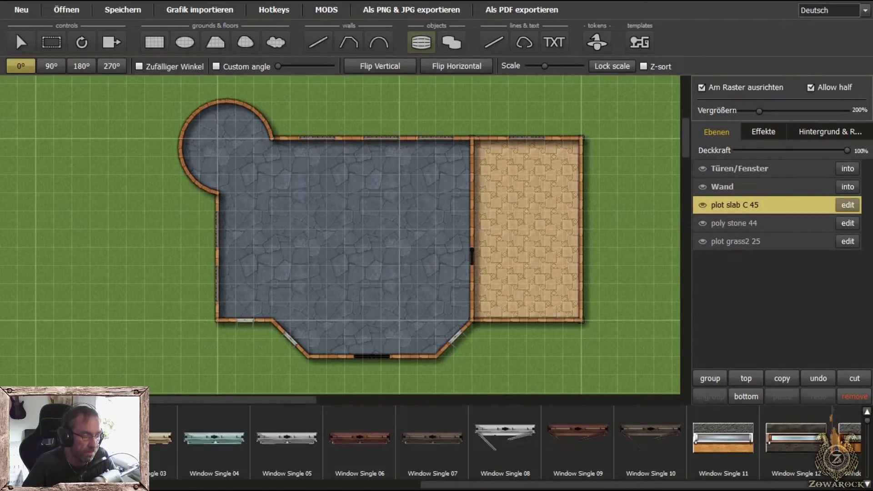
scroll(342, 442, "down", 2)
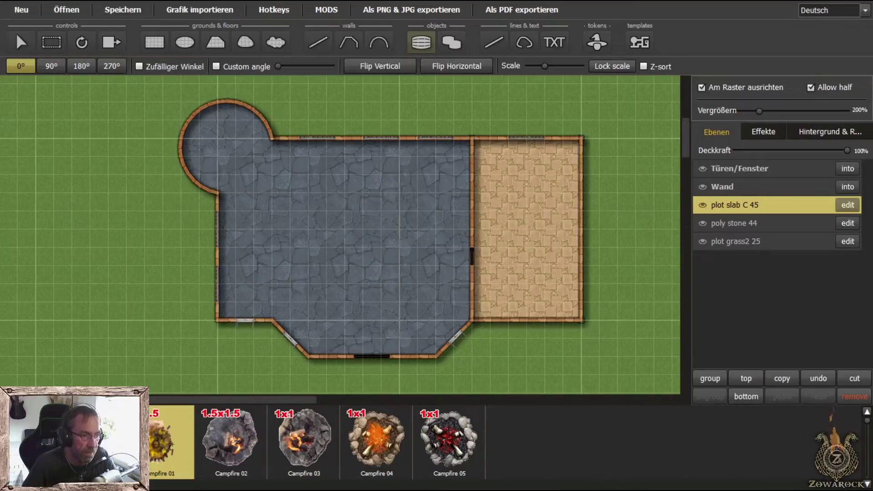
scroll(342, 443, "down", 1)
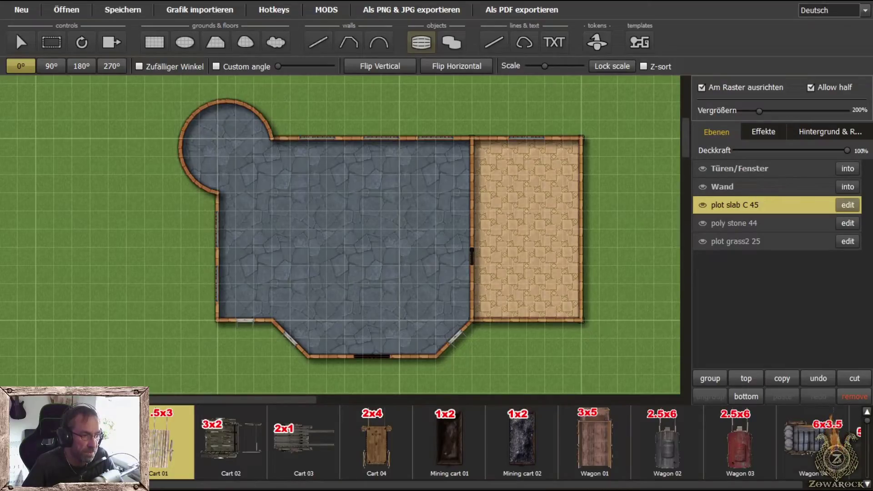
scroll(460, 443, "down", 1)
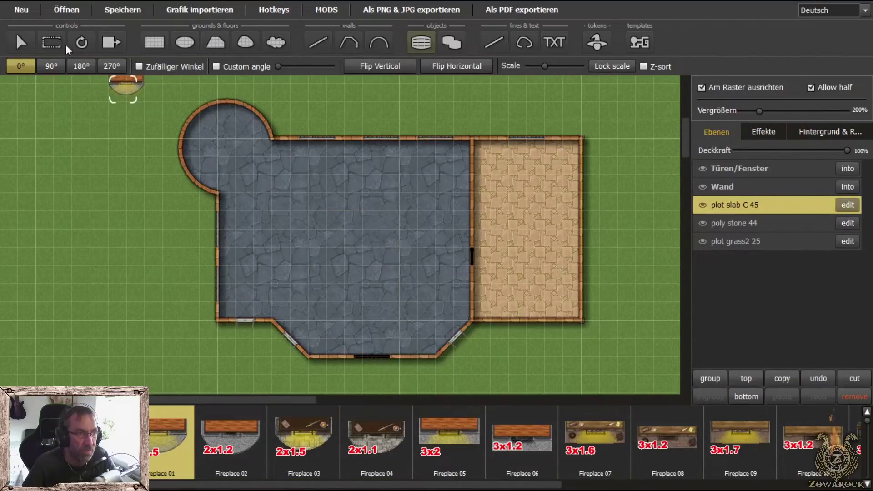
left_click(50, 67)
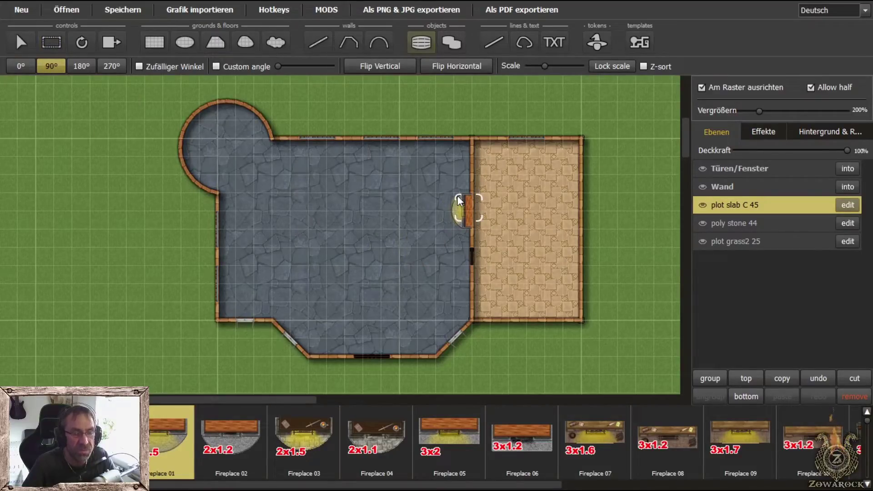
left_click(457, 196)
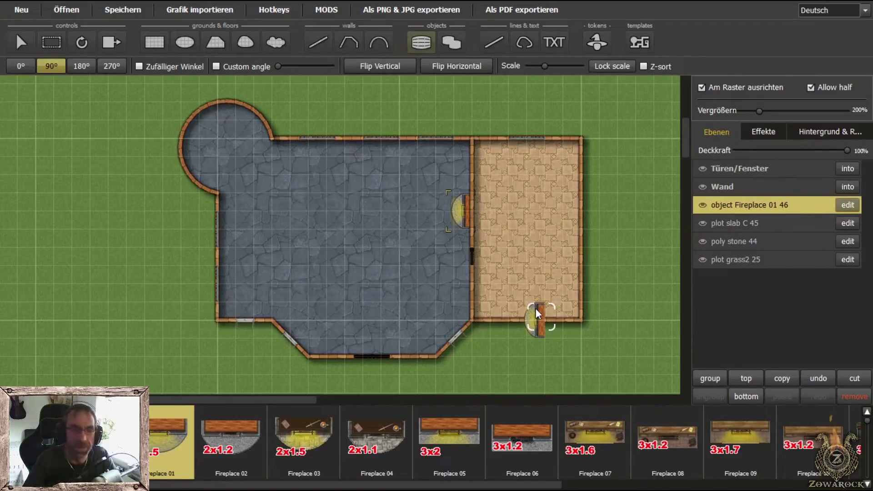
Put the fireplace layer in its own group, rename the group Wohnzimmer, and go into it
scroll(507, 298, "up", 1)
scroll(541, 261, "up", 1)
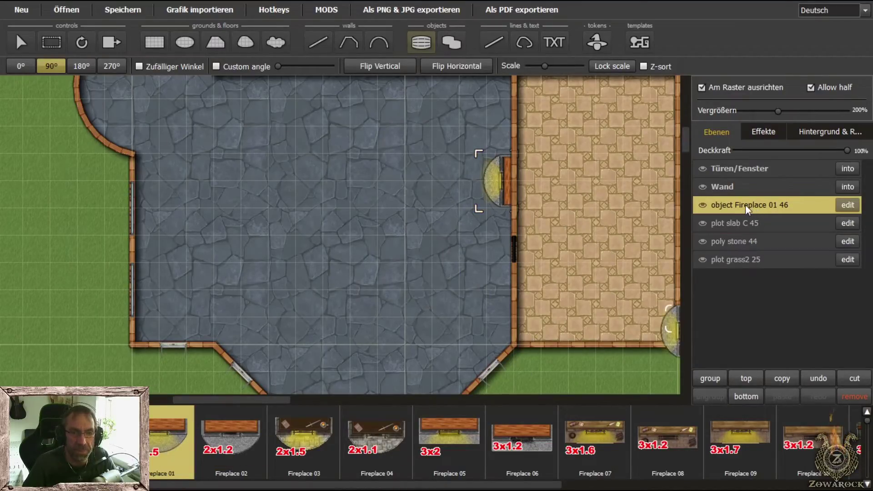
left_click(714, 381)
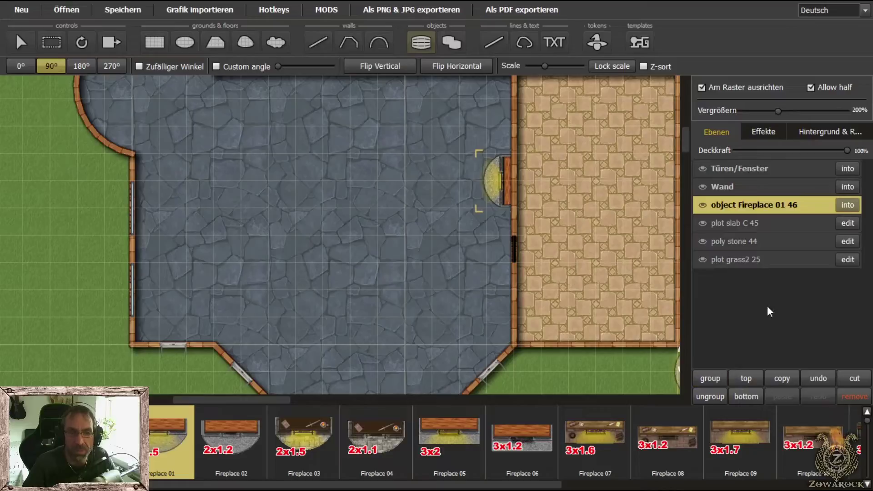
double_click(758, 207)
type("W")
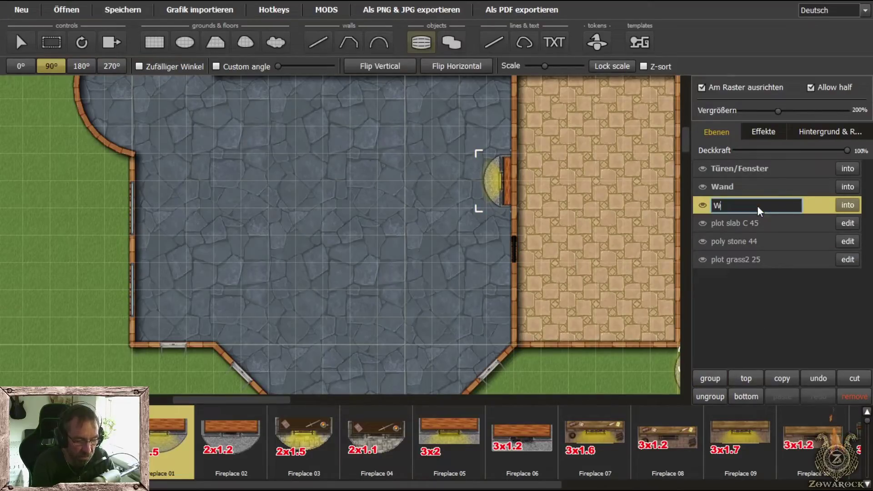
type("ohnzimmer")
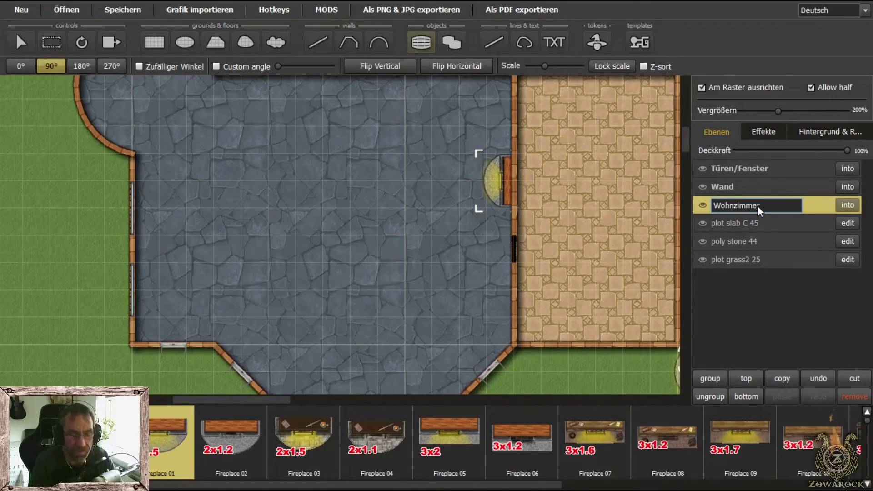
key("Return")
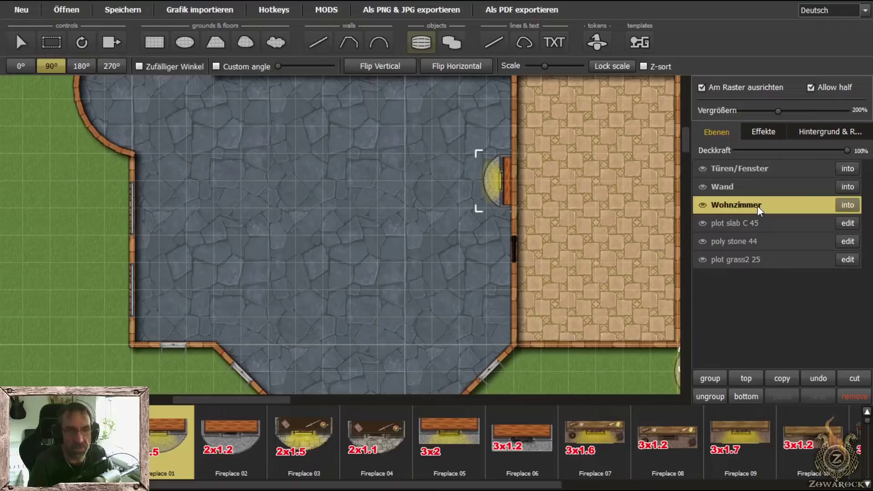
left_click(848, 205)
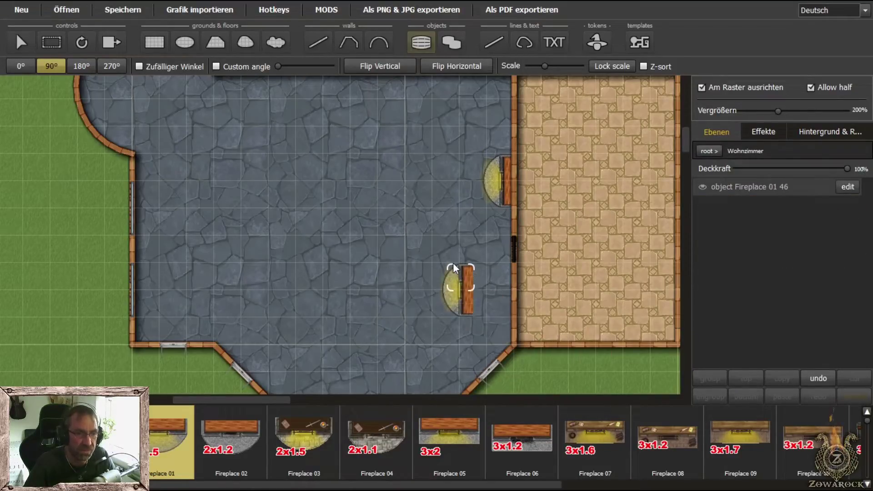
scroll(201, 390, "down", 1)
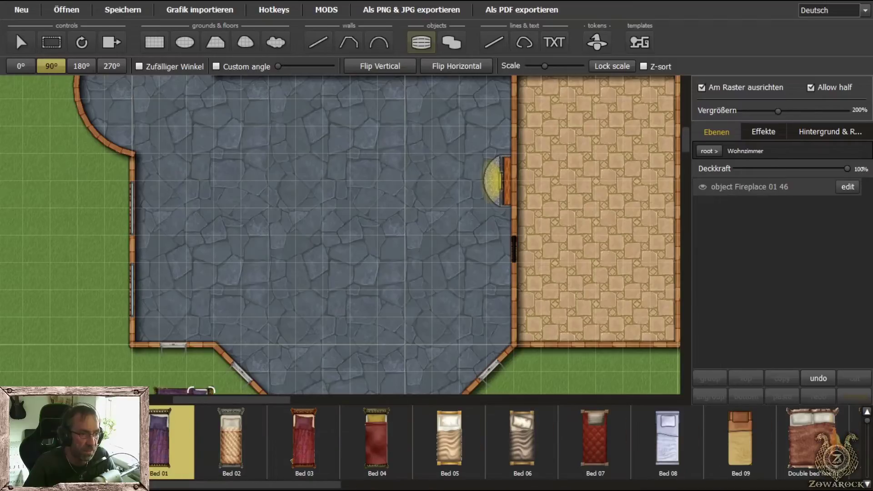
scroll(201, 390, "down", 1)
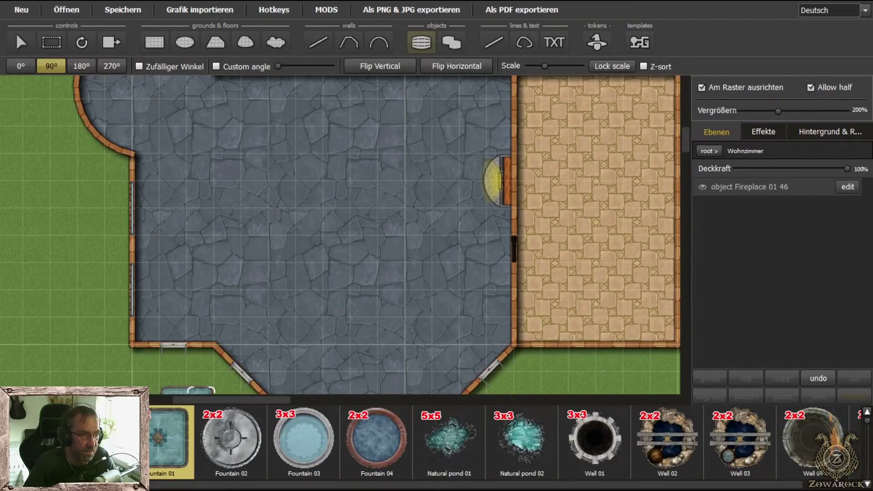
left_click(304, 439)
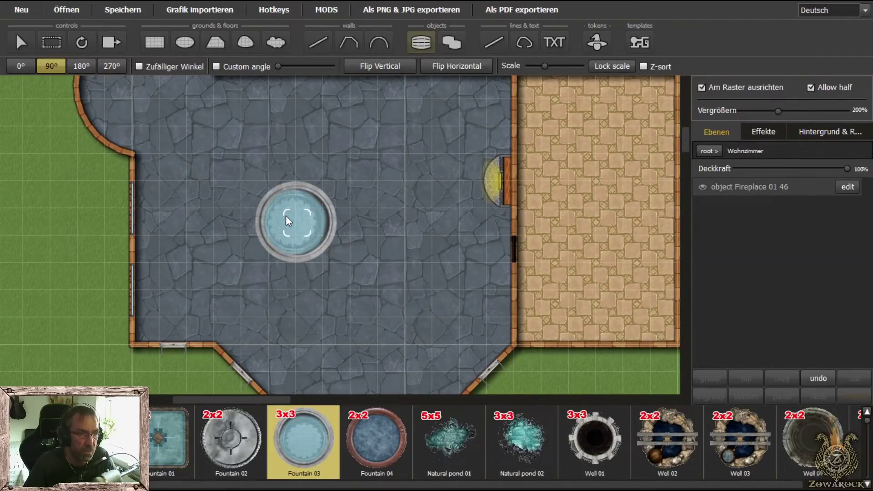
key("Left")
key("Up")
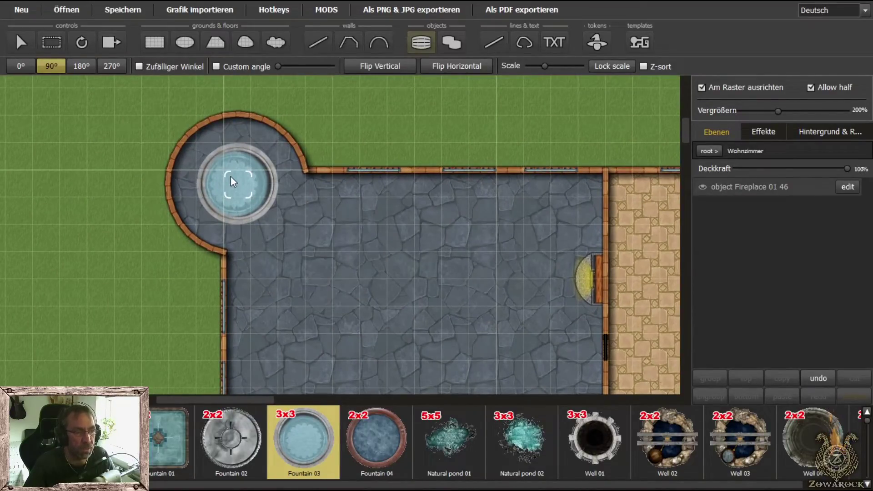
Place a Wooden bench 05 at 0° in the large room's upper right corner, below the upper wall's rightmost window
key("Page_Down")
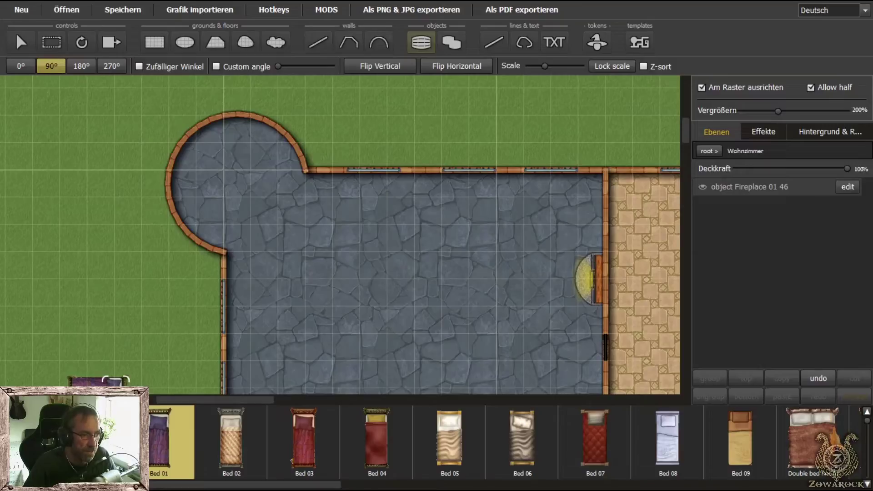
key("Page_Down")
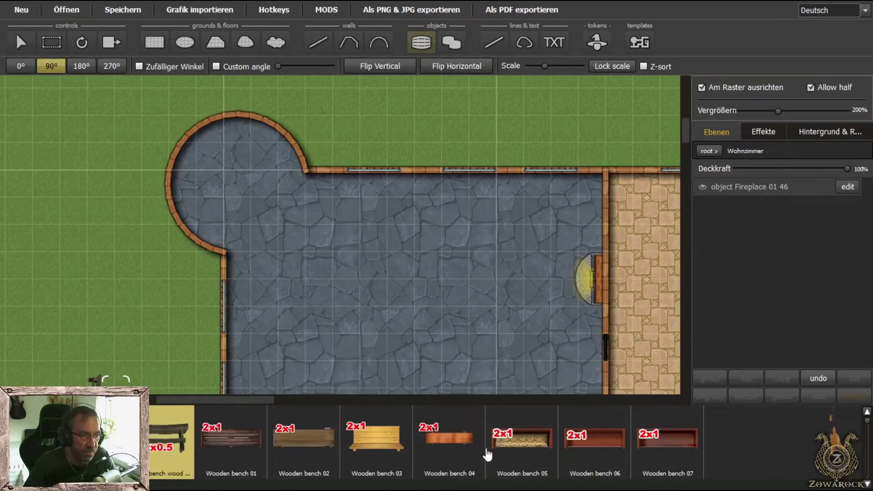
left_click(521, 443)
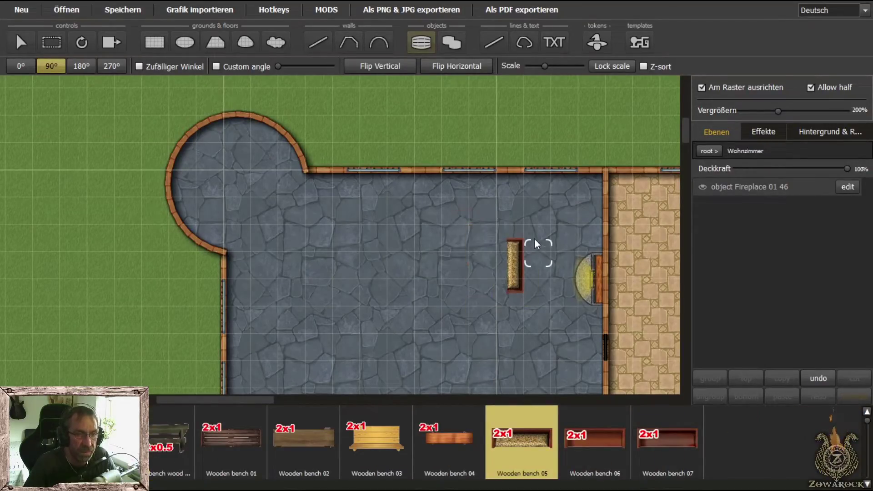
left_click(22, 65)
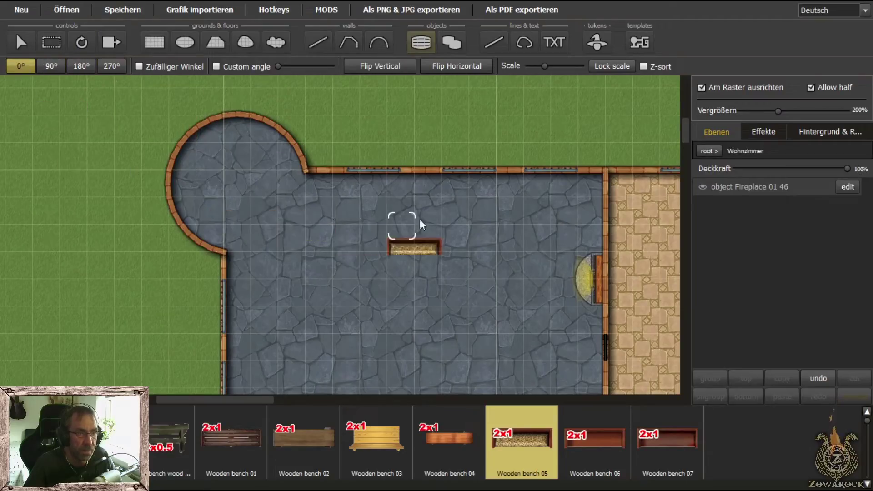
left_click(534, 160)
Place two Cabinet 01 objects against the large room's upper wall, one between the first two windows and one beside the tower
scroll(475, 309, "down", 3)
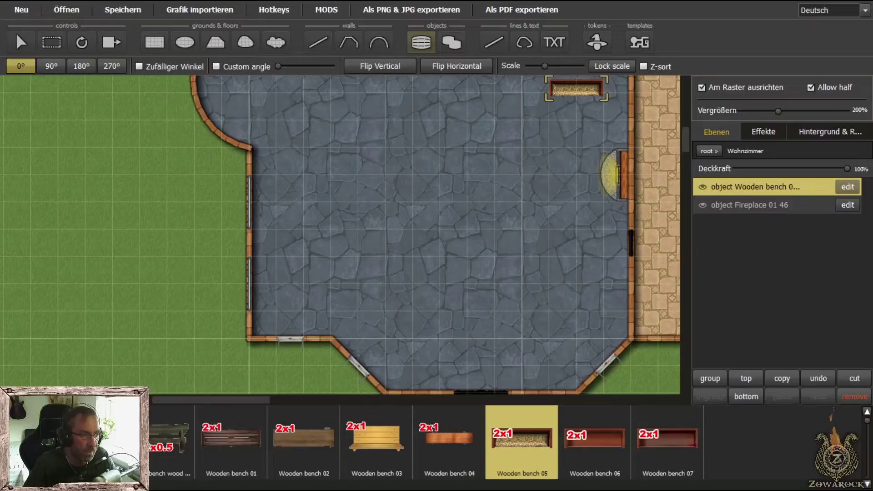
scroll(505, 444, "down", 5)
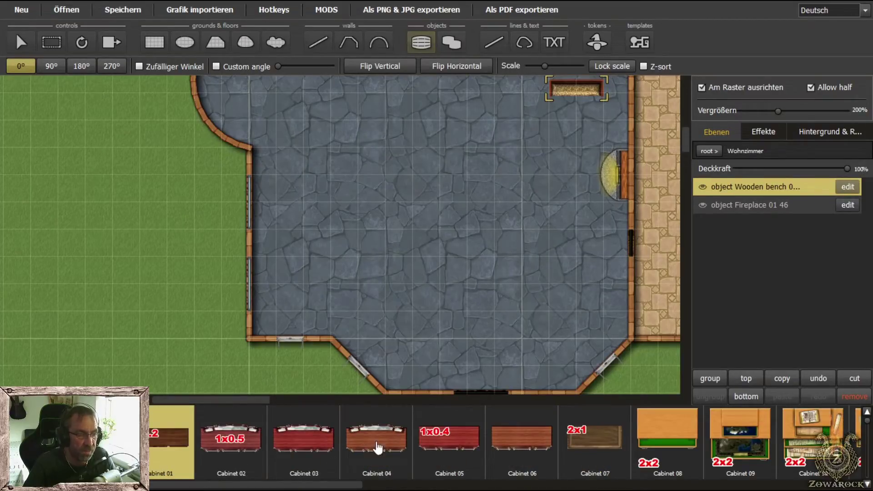
scroll(429, 227, "up", 2)
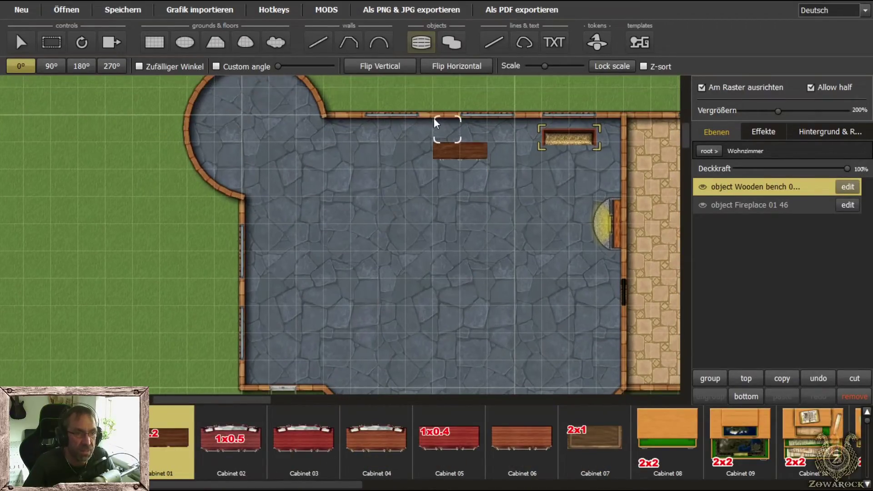
left_click(422, 96)
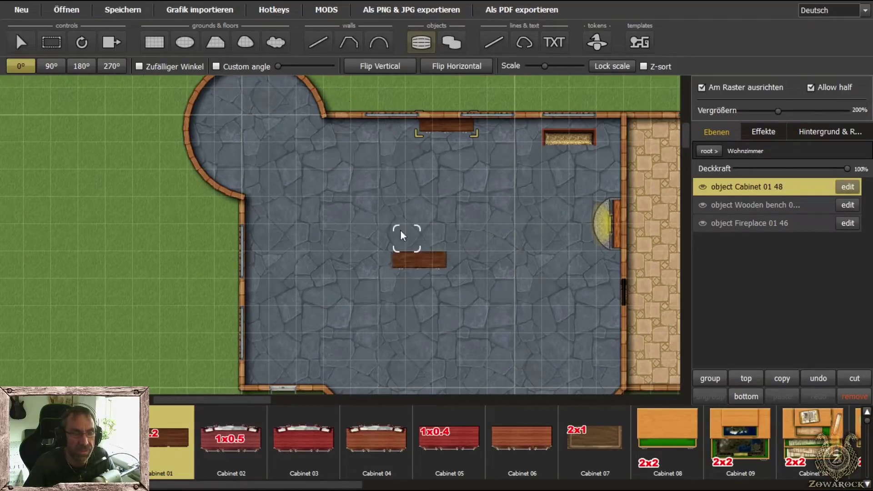
left_click_drag(400, 252, 383, 309)
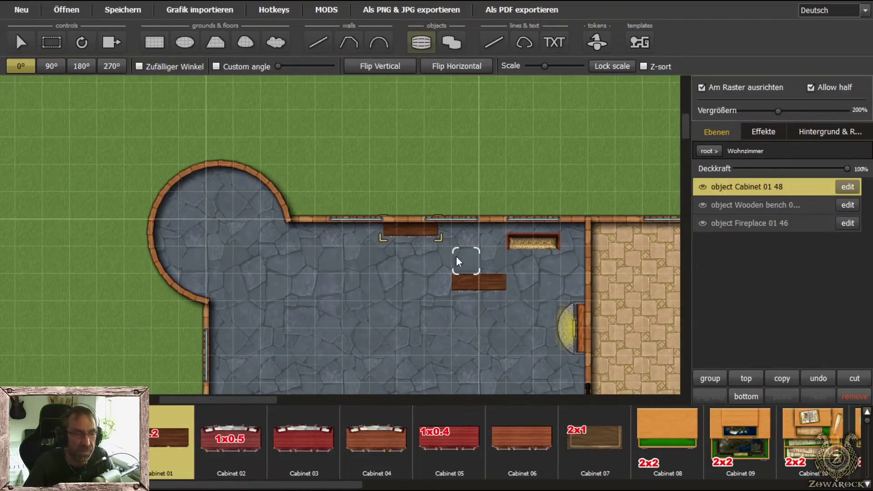
scroll(454, 256, "up", 3)
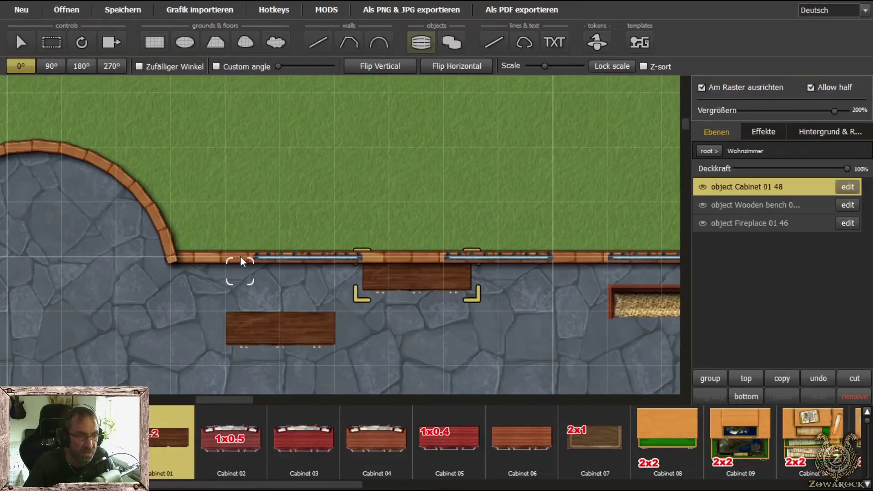
left_click(223, 228)
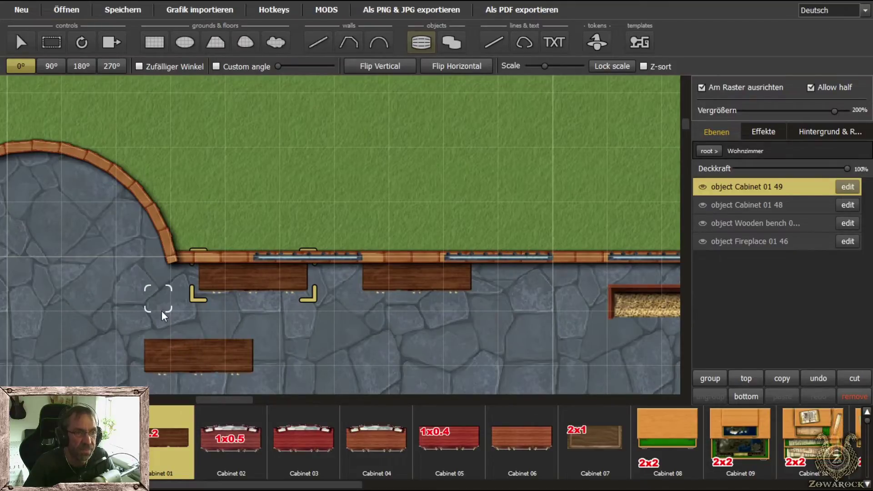
Place the octagonal Table 01 in the open floor of the large room, below the cabinets
scroll(162, 310, "down", 5)
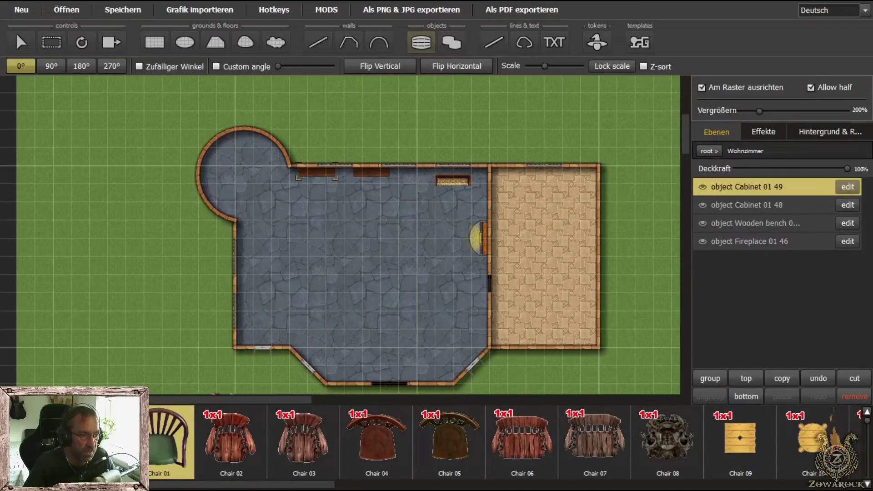
scroll(500, 441, "down", 1)
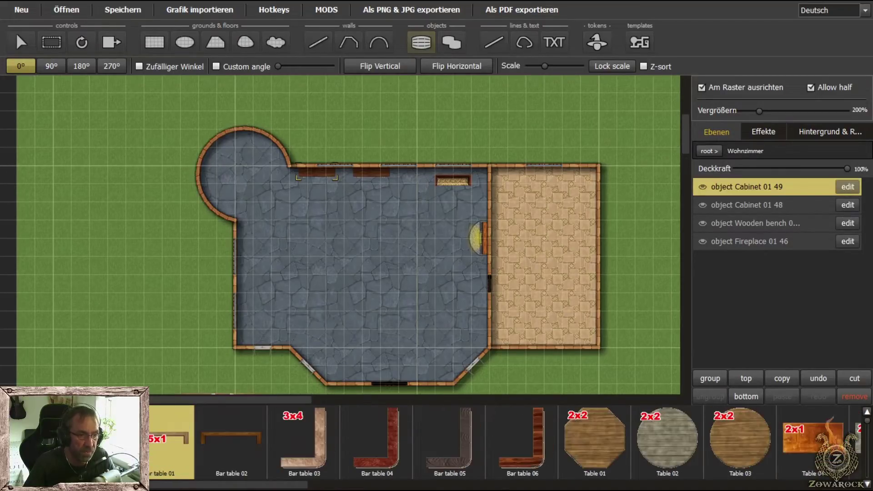
left_click(611, 446)
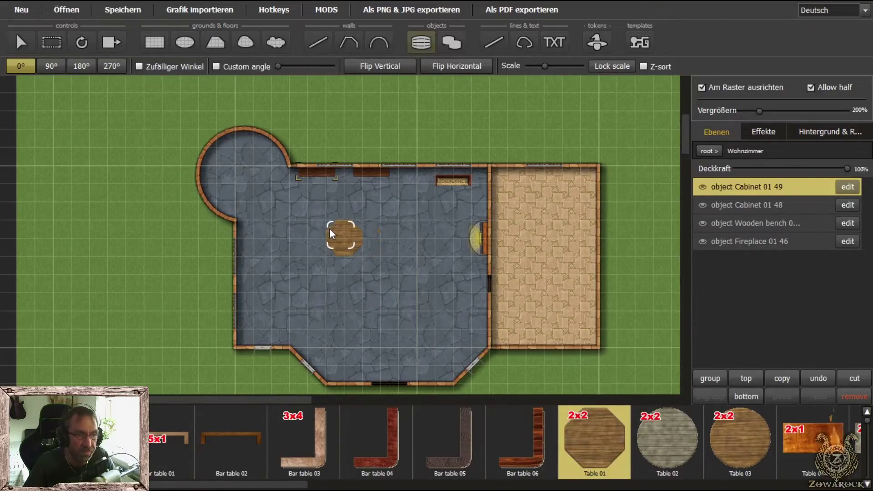
left_click(329, 228)
Place a Chair fine 05 at 0° on the upper edge of the octagonal table
scroll(171, 450, "up", 1)
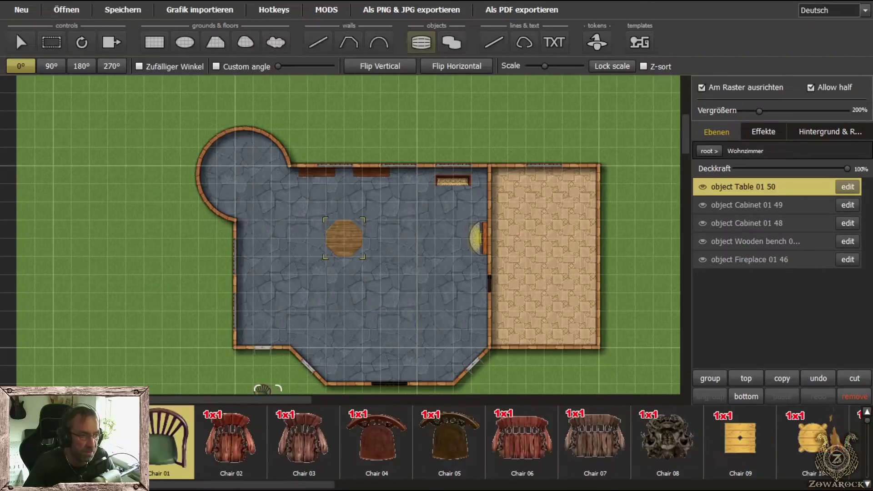
left_click_drag(236, 486, 509, 487)
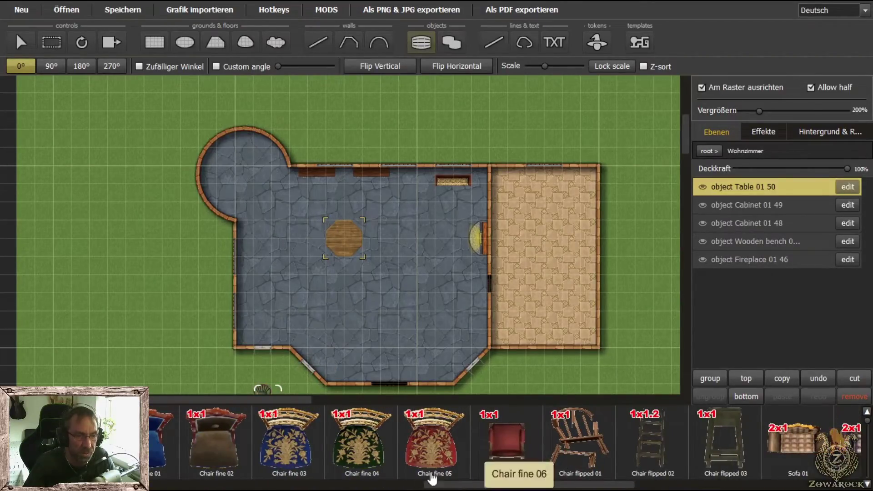
left_click(439, 437)
scroll(385, 326, "up", 3)
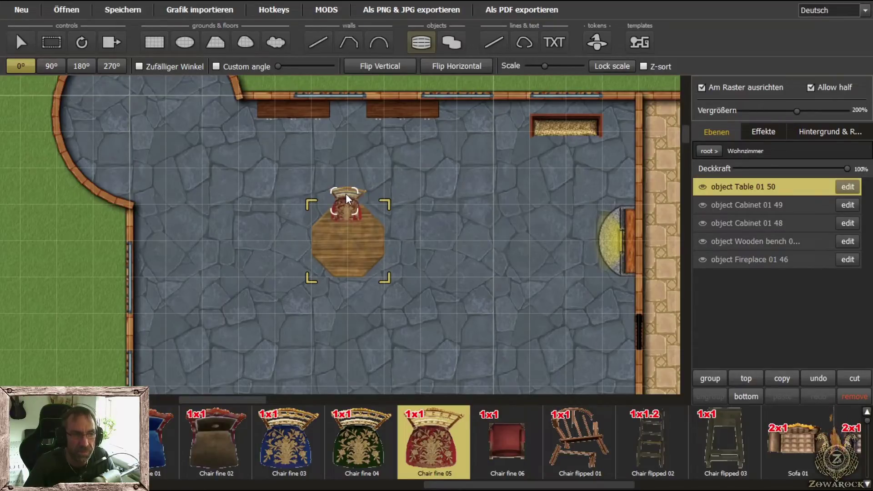
left_click(346, 192)
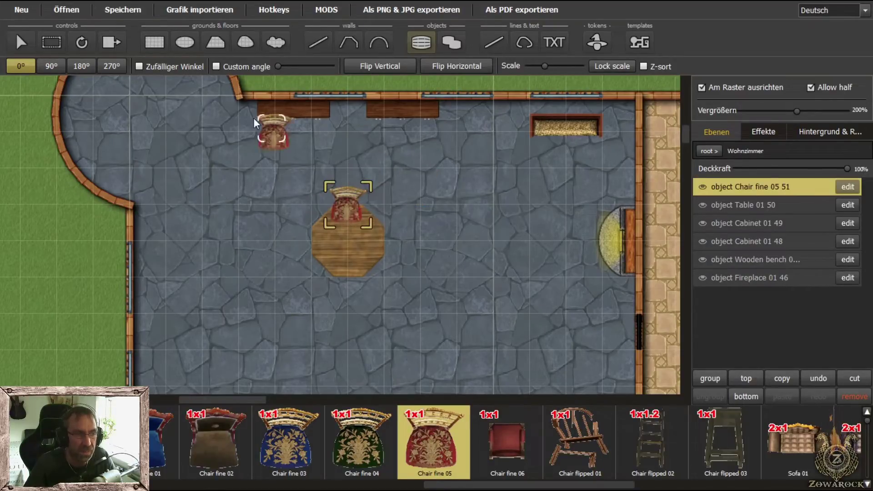
Place three more Chair fine 05 objects around the table at 90°, 180° and 270°, and move the table layer above all chairs
left_click(54, 66)
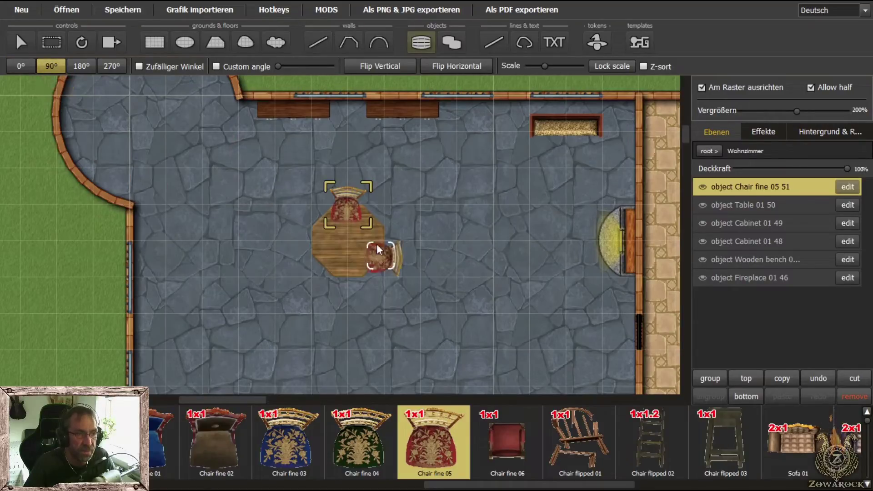
left_click(384, 232)
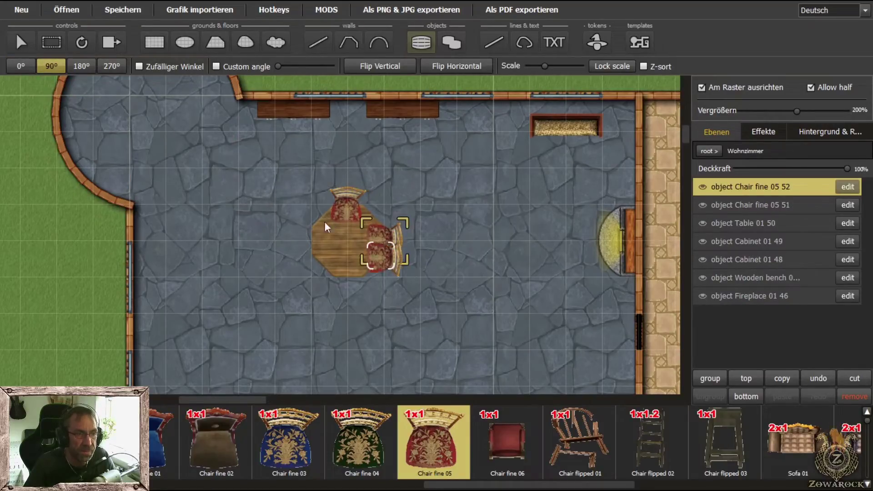
left_click(78, 64)
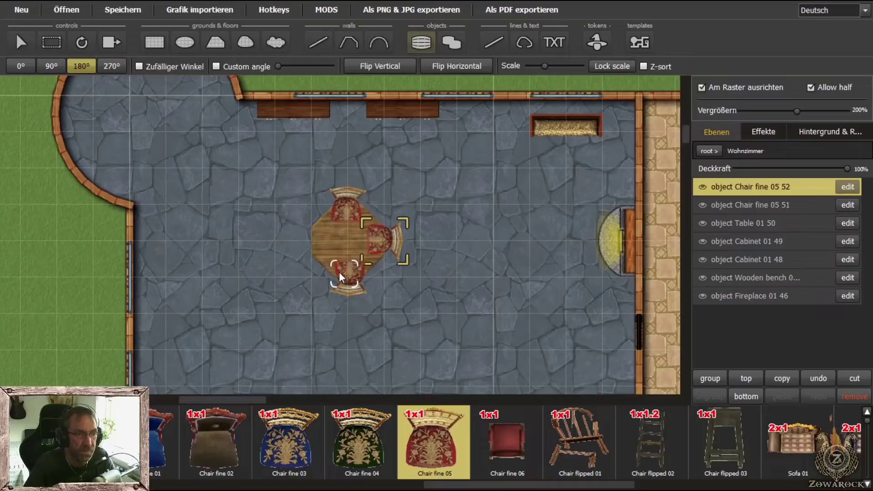
left_click(340, 273)
left_click(113, 69)
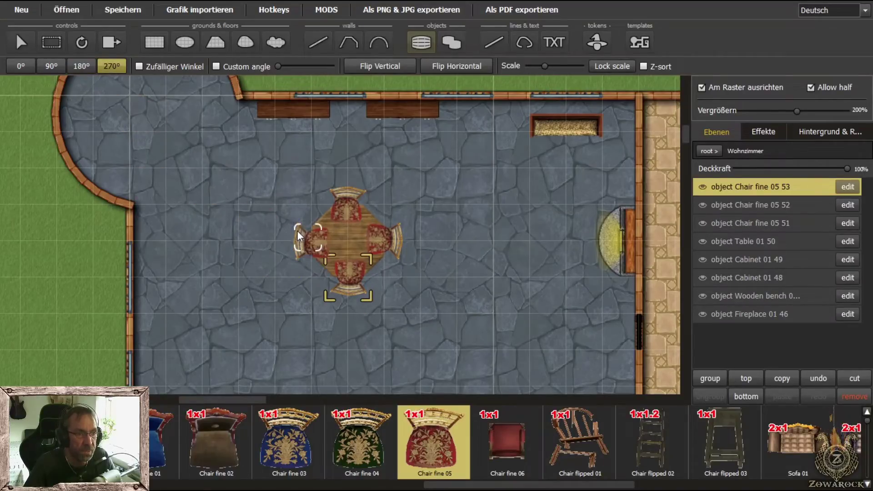
left_click(298, 231)
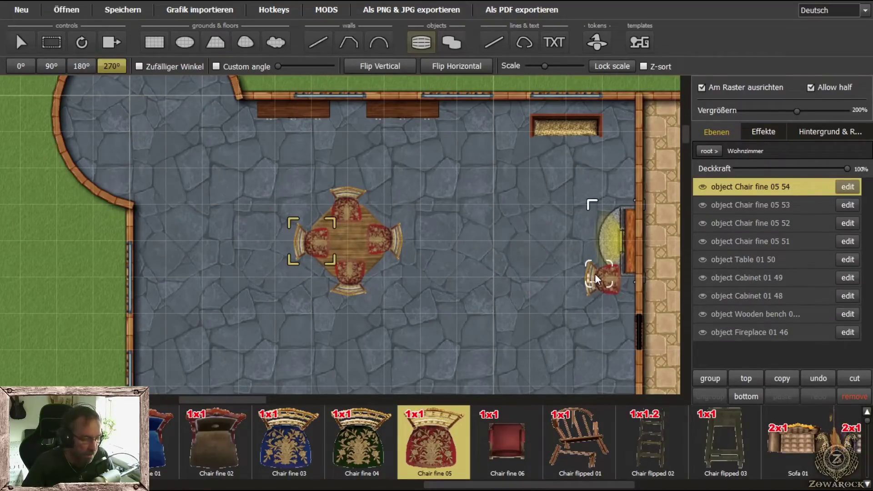
left_click(743, 261)
left_click_drag(742, 260, 741, 185)
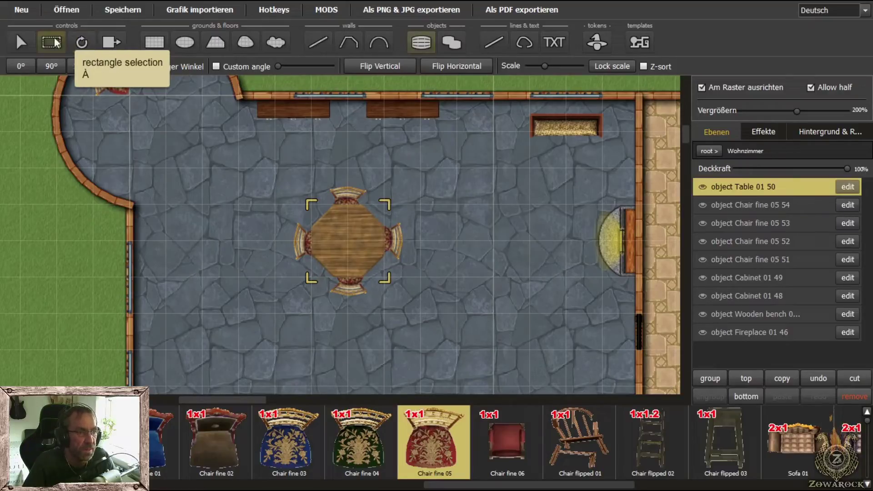
Pull the left chair out from the table and rotate it slightly clockwise
left_click(23, 42)
left_click(400, 241)
left_click_drag(400, 241, 413, 250)
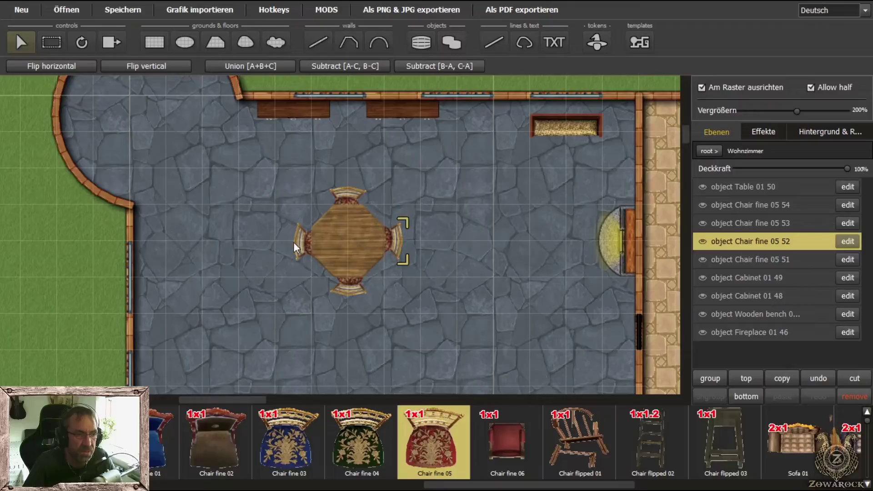
left_click_drag(297, 233, 280, 228)
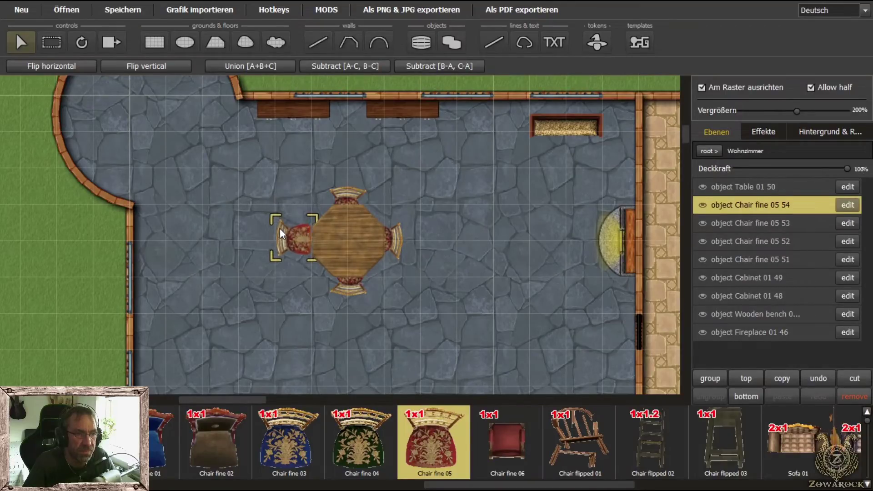
key("r")
left_click_drag(282, 308, 259, 258)
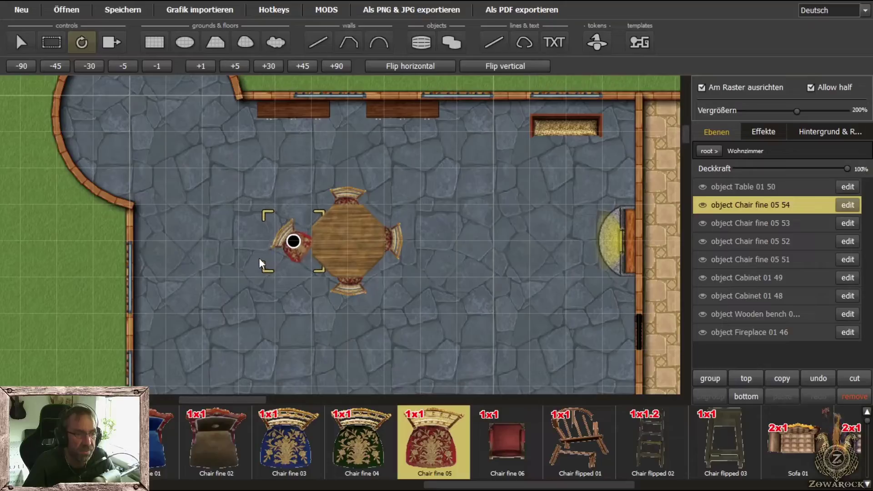
Rotate the right chair slightly counterclockwise and, with grid snapping turned off, pull it out from the table
left_click(31, 42)
left_click(393, 247)
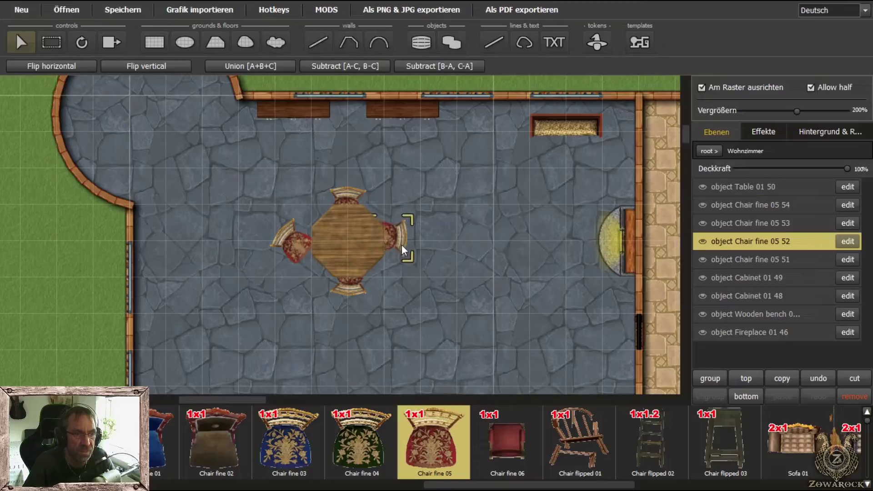
left_click(81, 42)
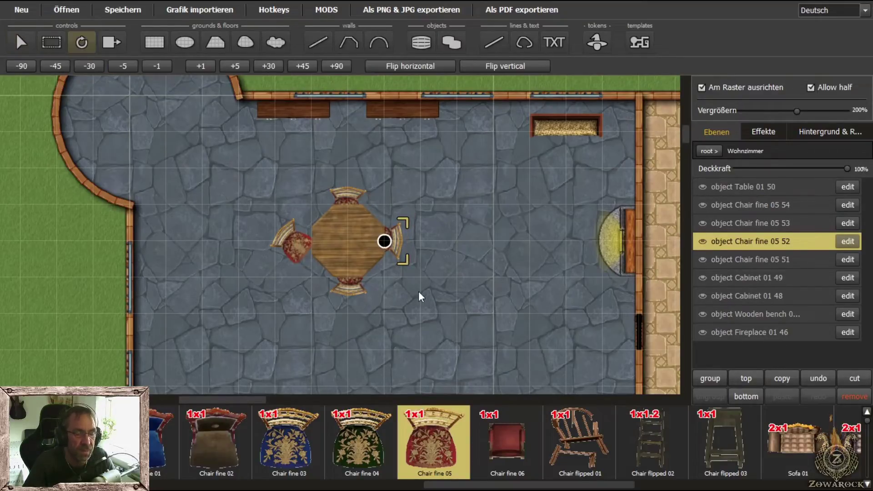
left_click_drag(433, 279, 444, 241)
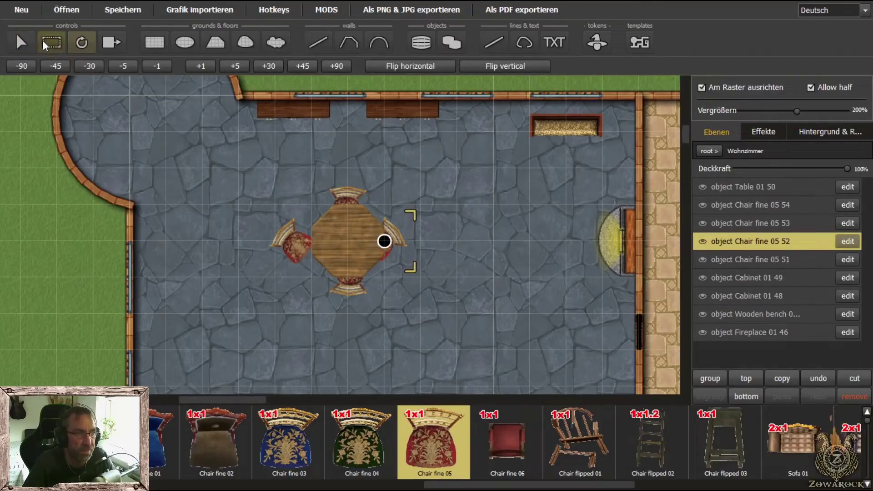
left_click(21, 42)
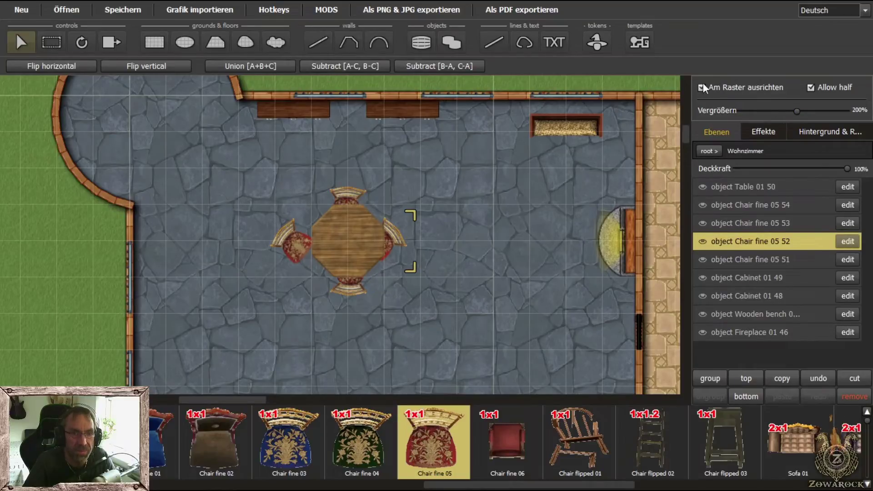
left_click_drag(399, 264, 414, 251)
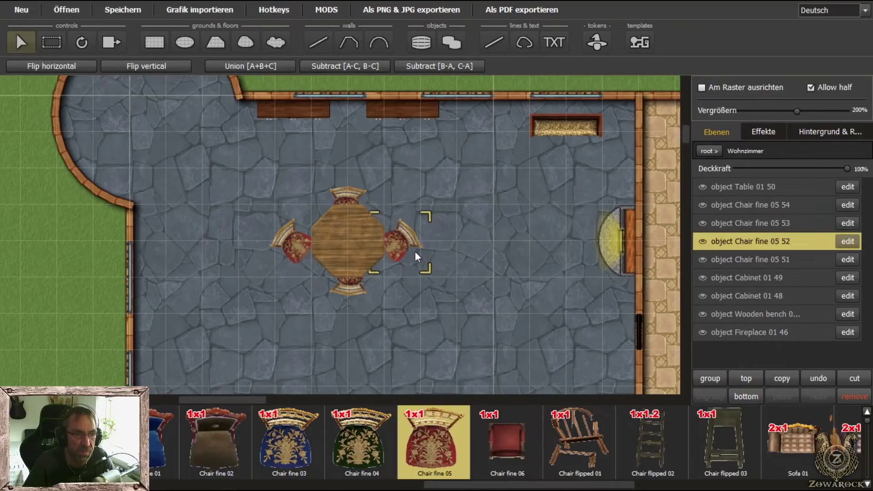
Pull the lower chair down and left of the table's lower edge and rotate it slightly counterclockwise
left_click(353, 288)
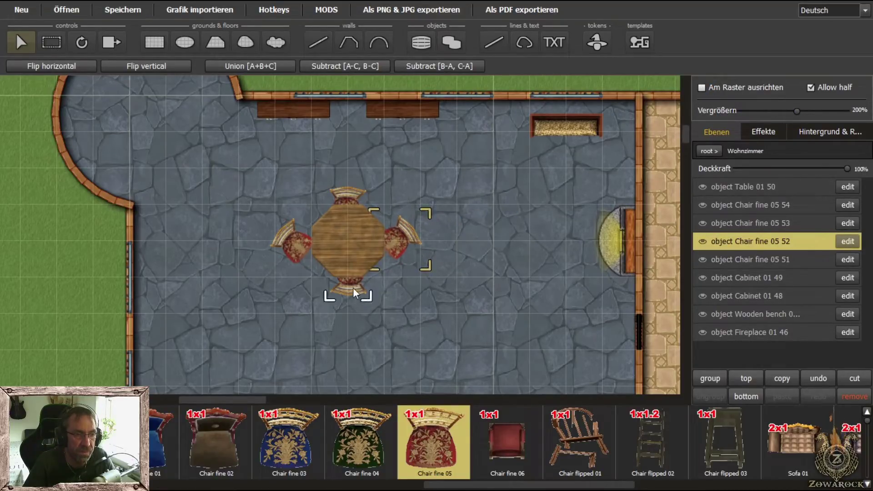
left_click_drag(361, 294, 339, 315)
left_click(82, 42)
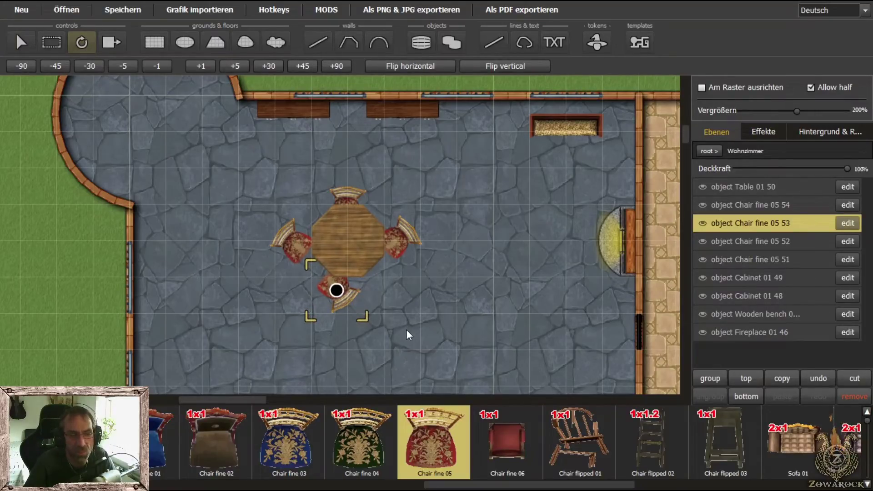
left_click(21, 42)
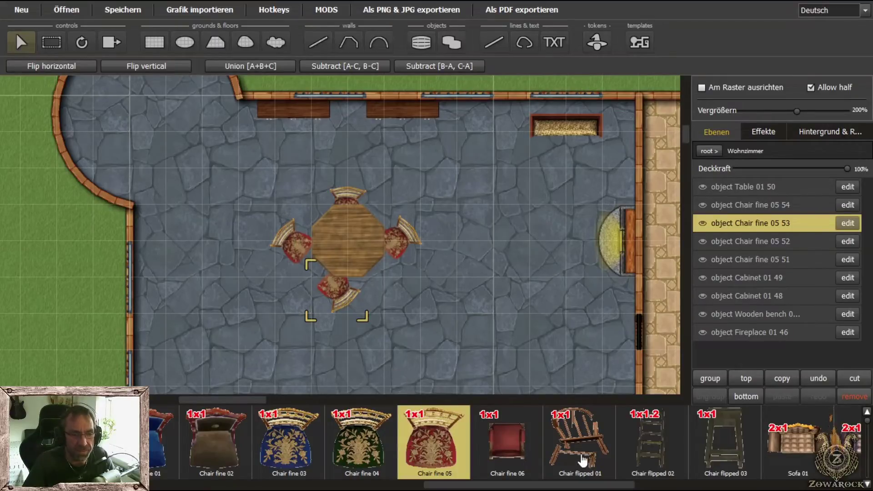
Place an On surface 05 light object at the centre of the octagonal table
left_click_drag(442, 485, 347, 482)
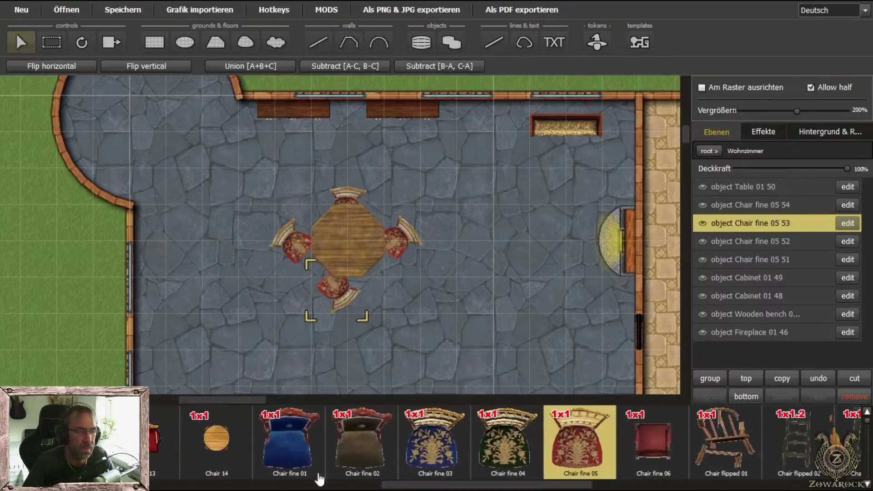
scroll(509, 441, "down", 1)
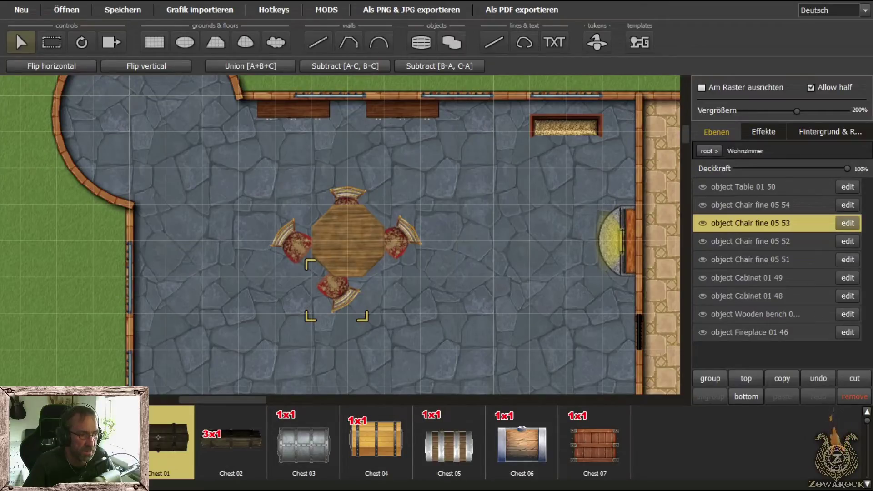
scroll(376, 439, "down", 1)
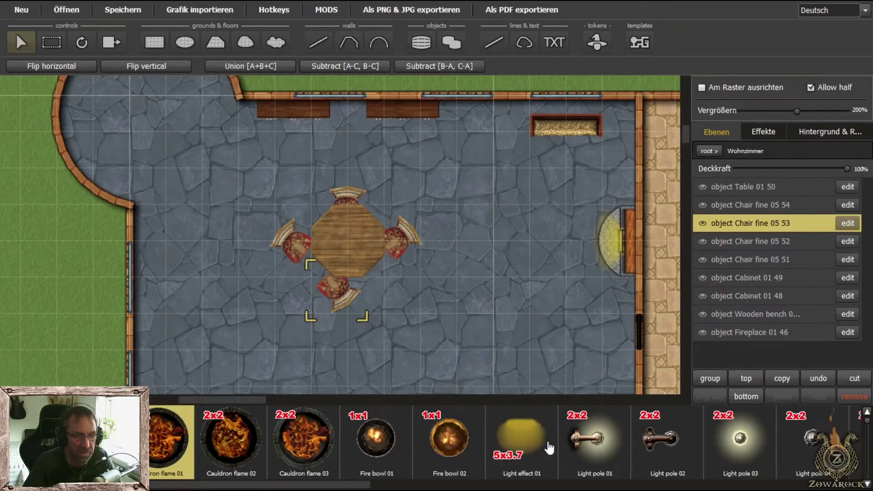
left_click_drag(259, 484, 545, 485)
left_click(509, 439)
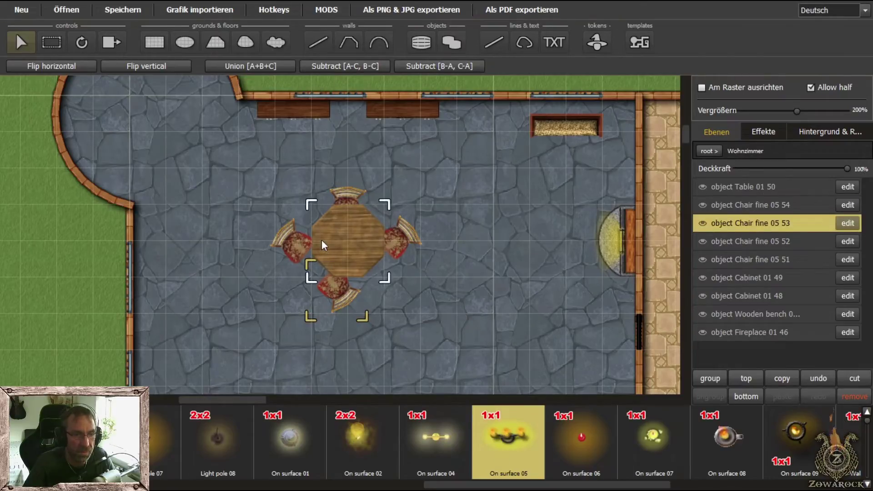
left_click(418, 44)
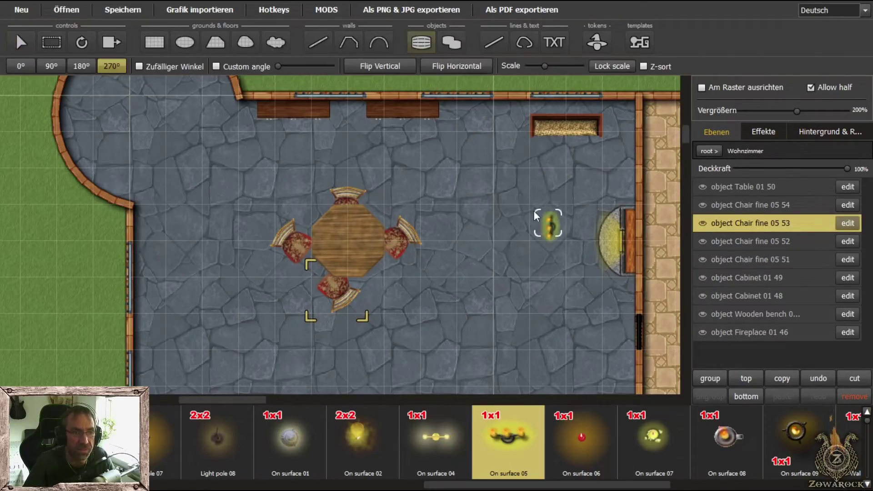
left_click_drag(329, 223, 493, 307)
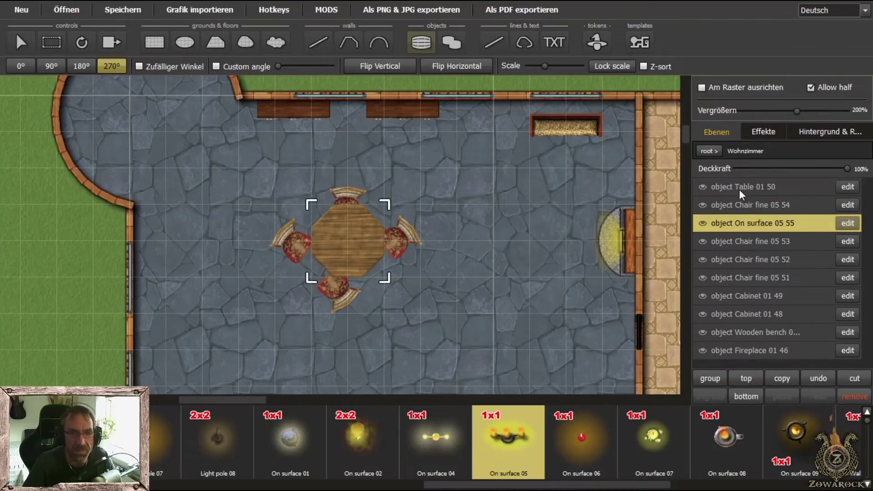
Move the light's layer above the table layer and rotate the light so it lies diagonally on the tabletop
left_click(741, 221)
left_click_drag(741, 185, 741, 178)
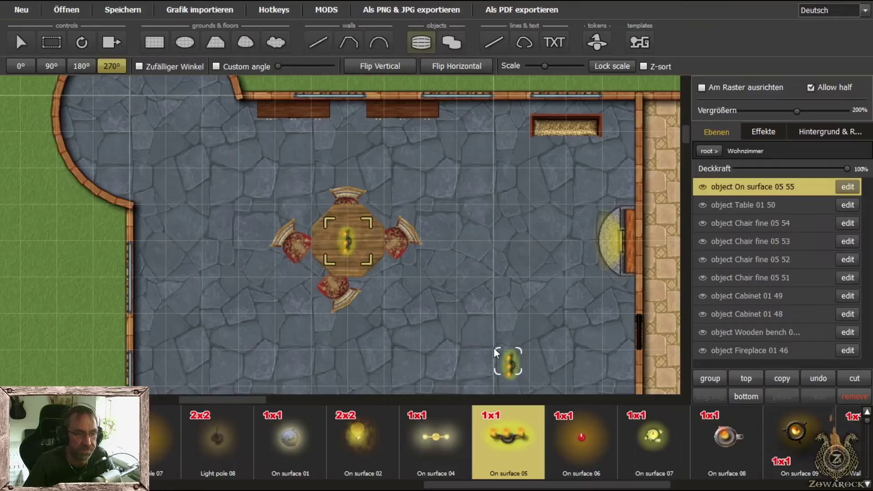
left_click(84, 44)
left_click_drag(322, 258, 358, 266)
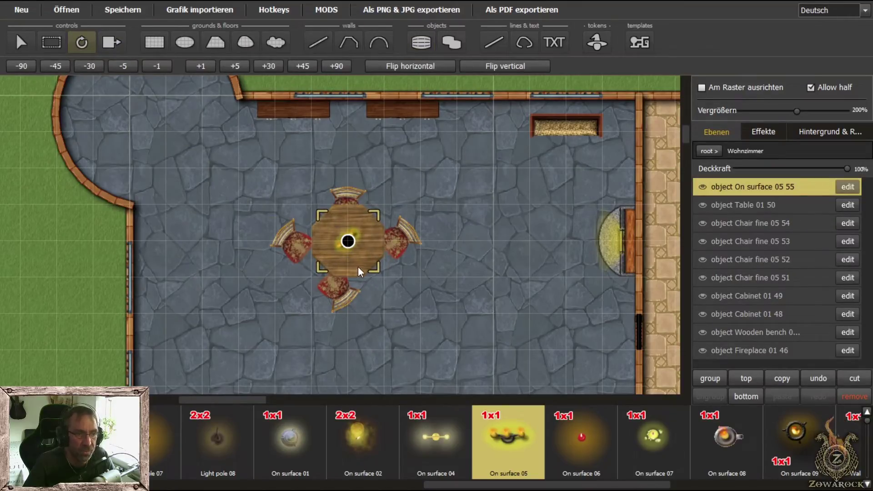
left_click(25, 43)
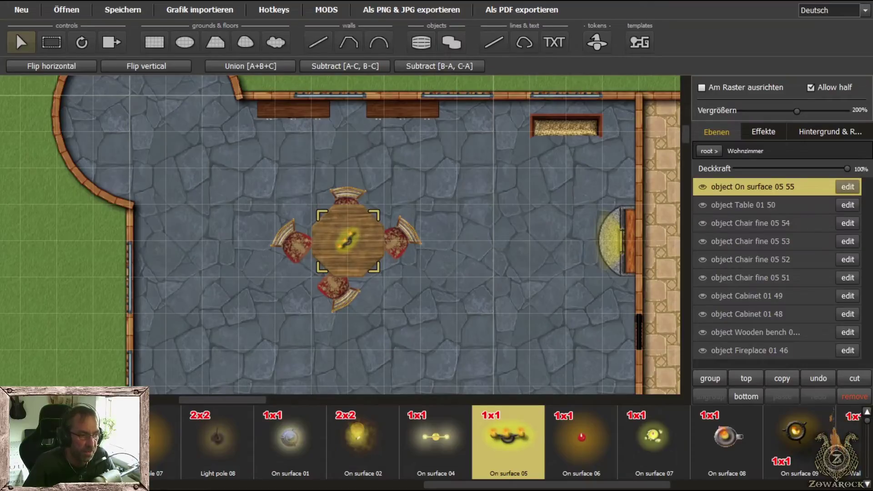
Find House 10 in the object library and place it on the grass left of the living room at 270° rotation
scroll(510, 443, "up", 5)
scroll(509, 443, "down", 5)
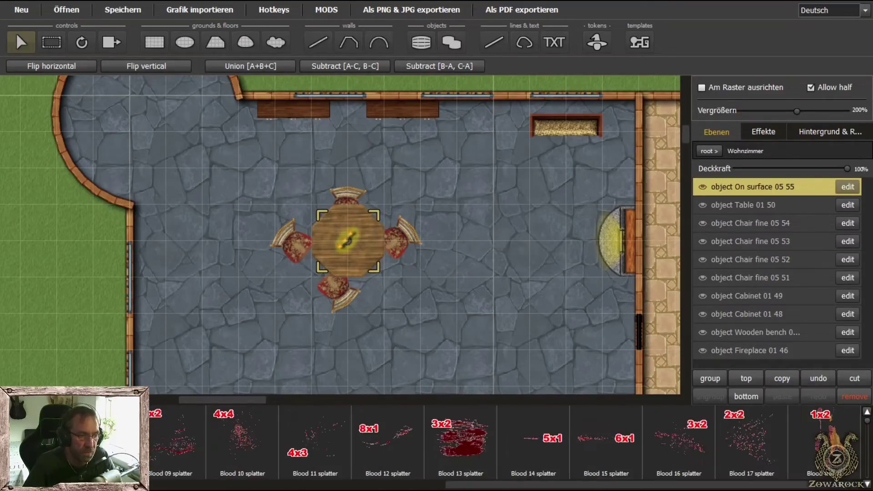
scroll(509, 443, "up", 10)
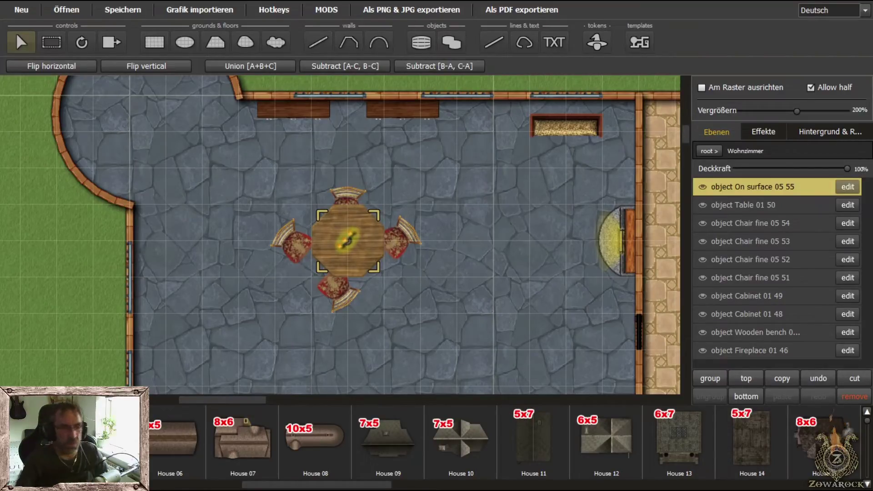
left_click(461, 437)
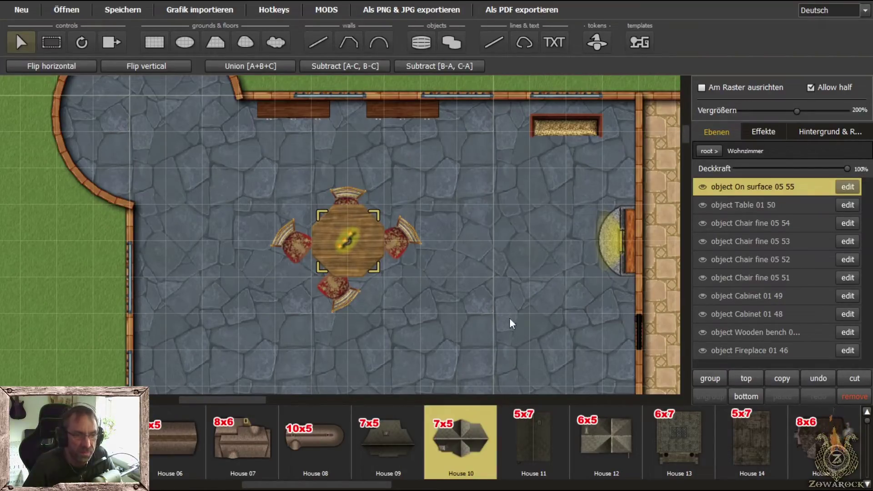
scroll(446, 357, "down", 3)
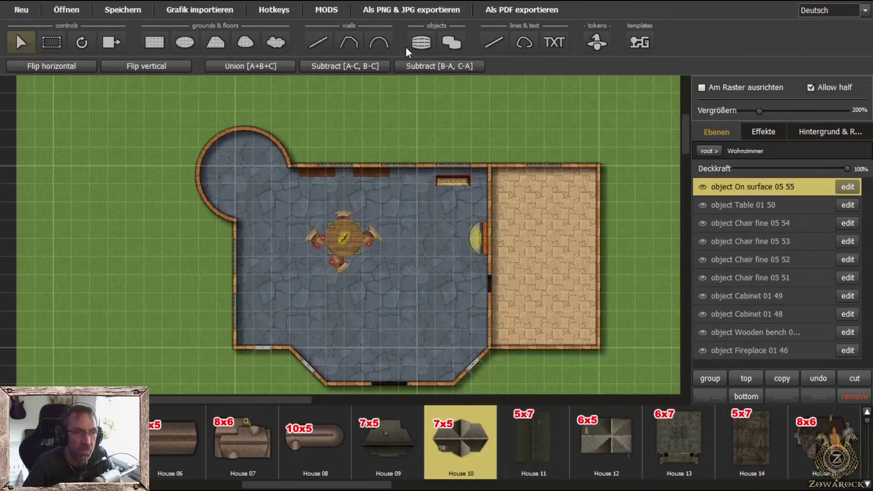
left_click(420, 42)
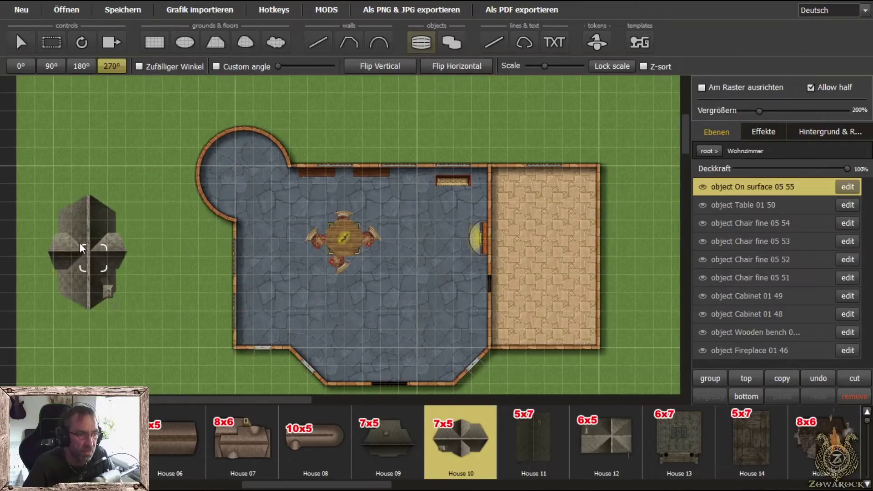
left_click(86, 234)
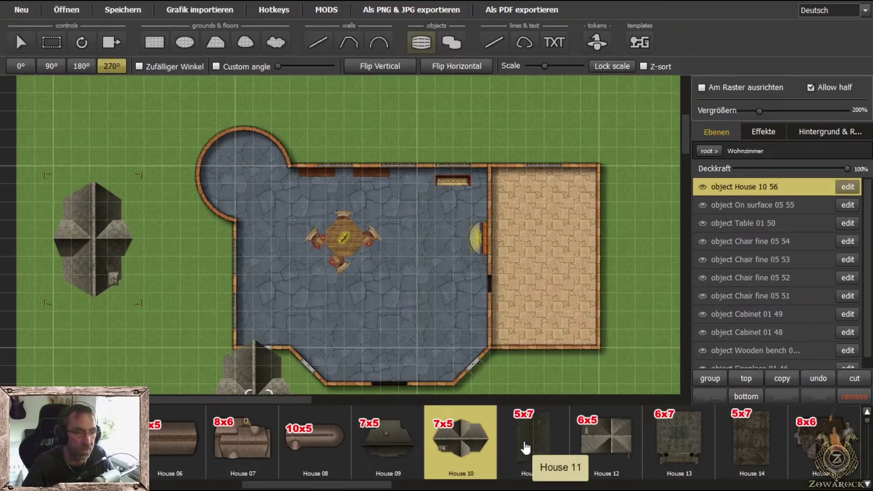
Place a DraftHorse 05 object on the grass between the small house and the living room's left wall
scroll(255, 437, "down", 1)
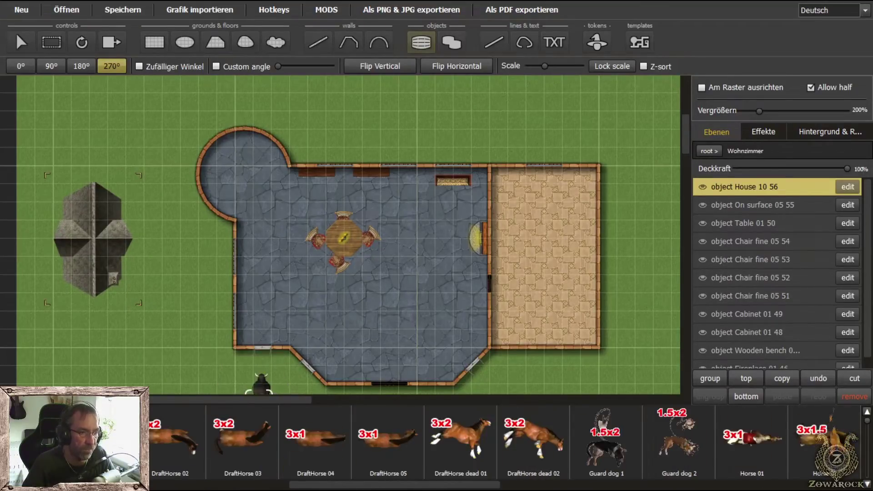
left_click(402, 469)
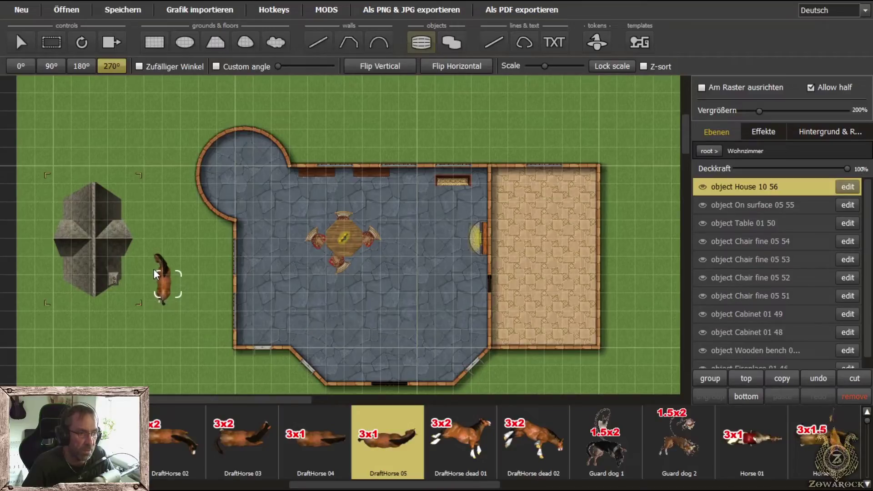
left_click(160, 268)
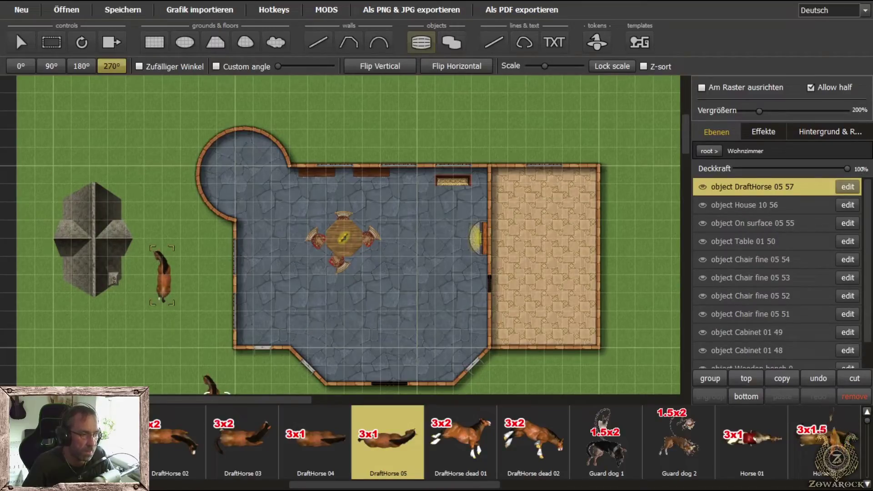
Place a fir-tree-big object on the grass just left of the round room
scroll(214, 436, "down", 1)
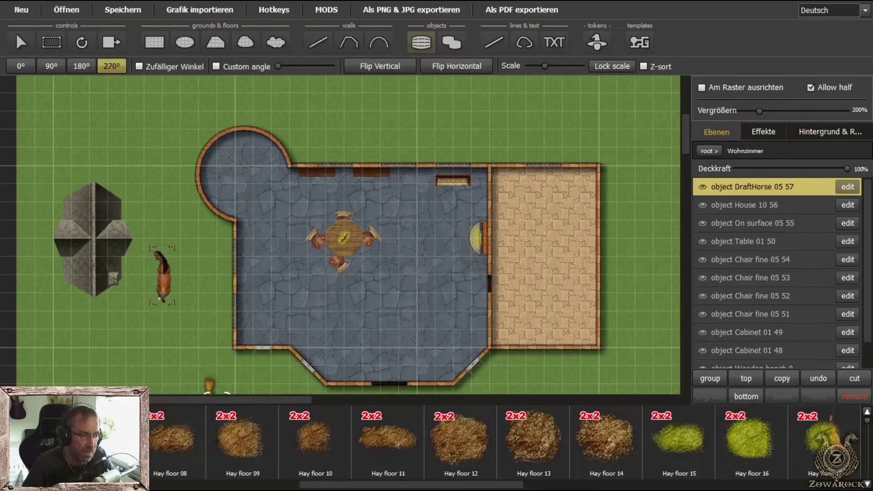
scroll(217, 392, "down", 2)
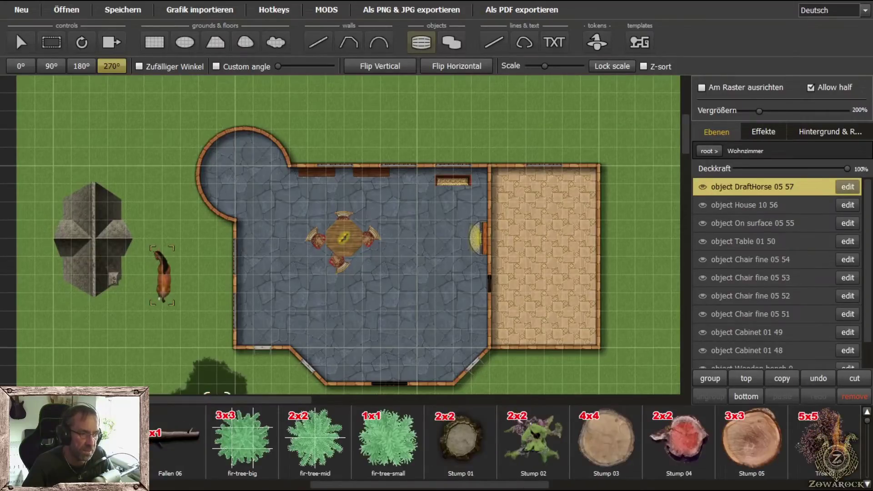
left_click(243, 439)
left_click(159, 160)
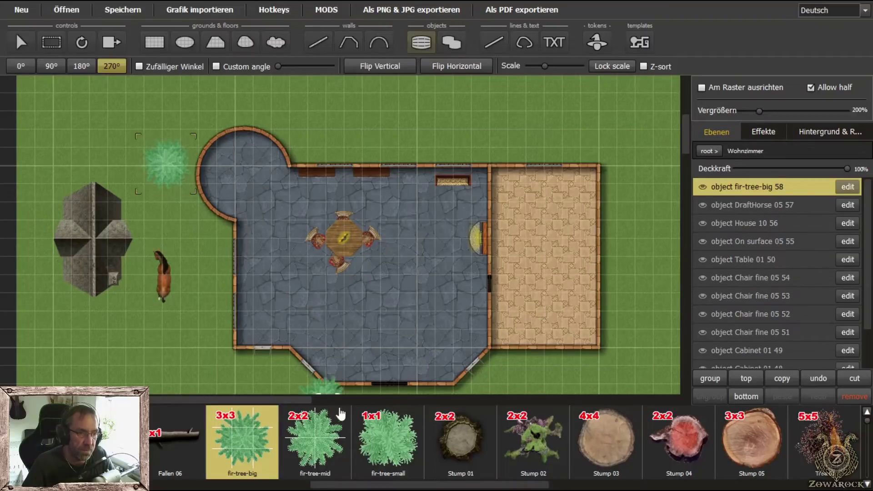
Place one fir-tree-small above the round room and a second, scaled up to maximum, to its right
left_click(386, 458)
left_click(270, 111)
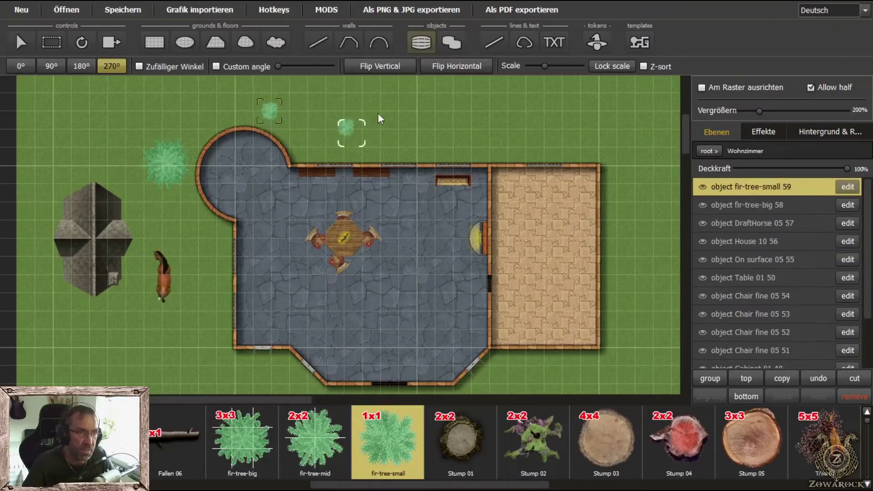
left_click(542, 63)
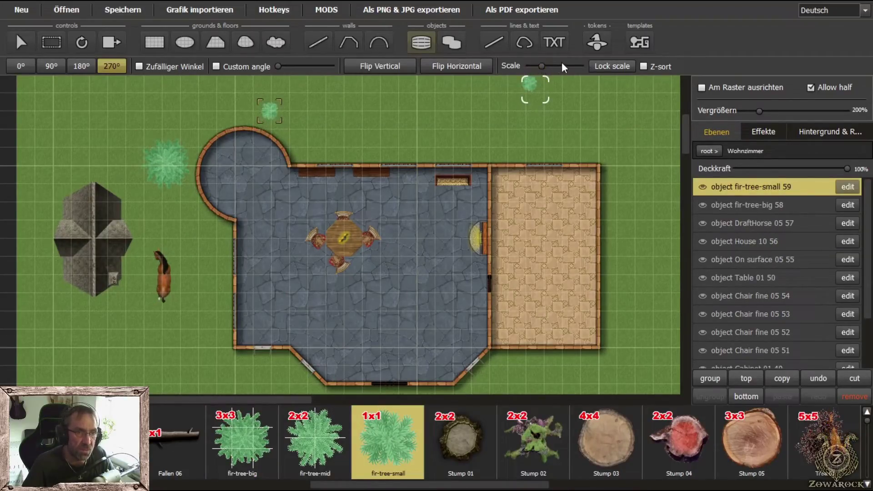
left_click_drag(544, 66, 596, 69)
left_click(318, 117)
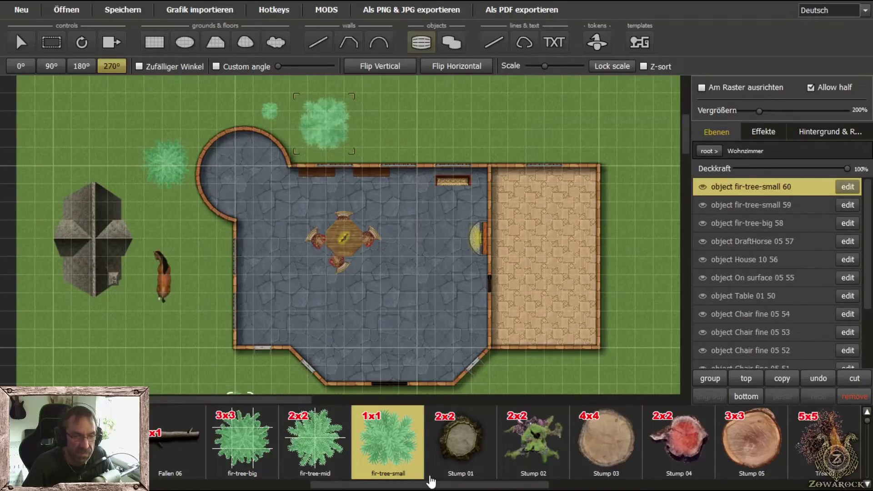
Scatter four Stump 04 objects with random angles on the grass above the living room's upper wall
left_click(683, 448)
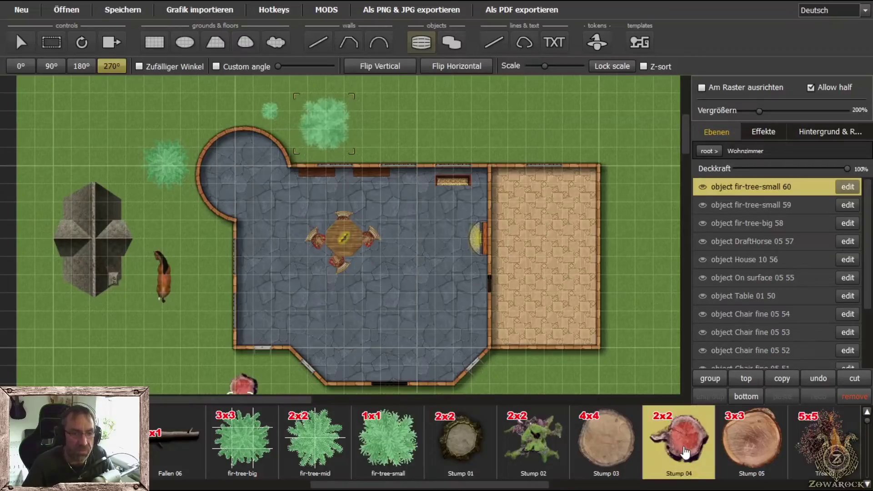
left_click(139, 66)
scroll(323, 229, "up", 5)
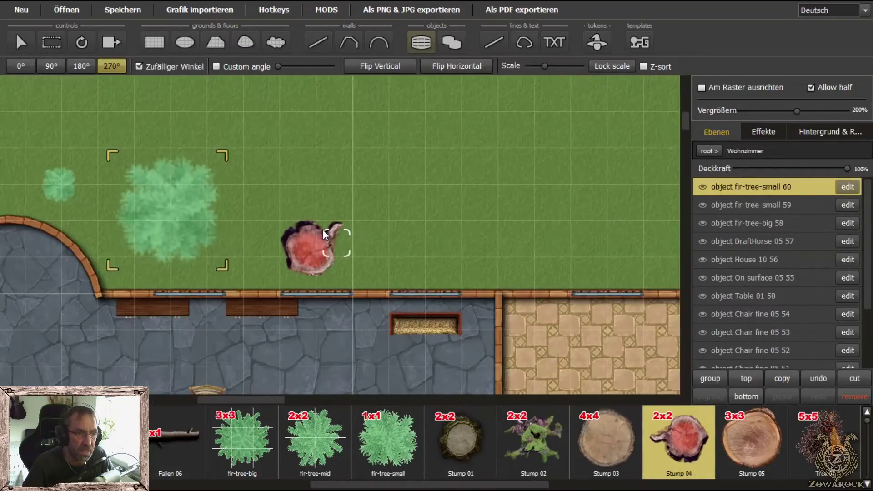
left_click(335, 113)
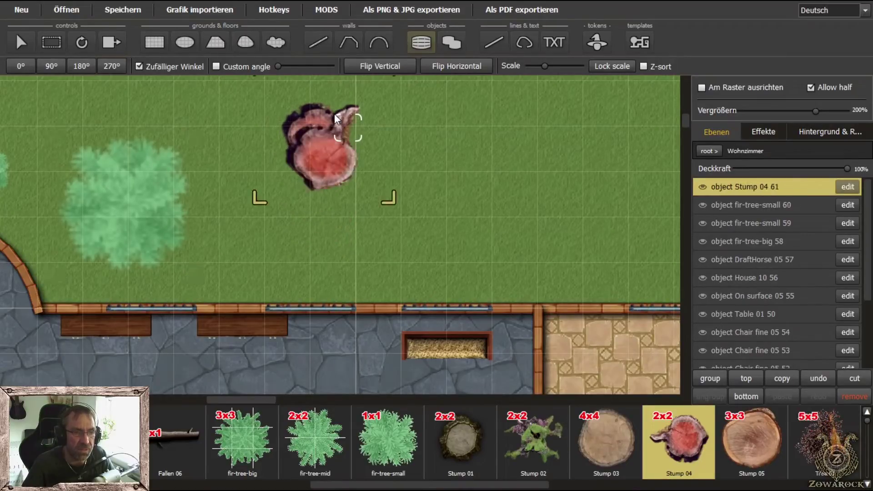
left_click(366, 214)
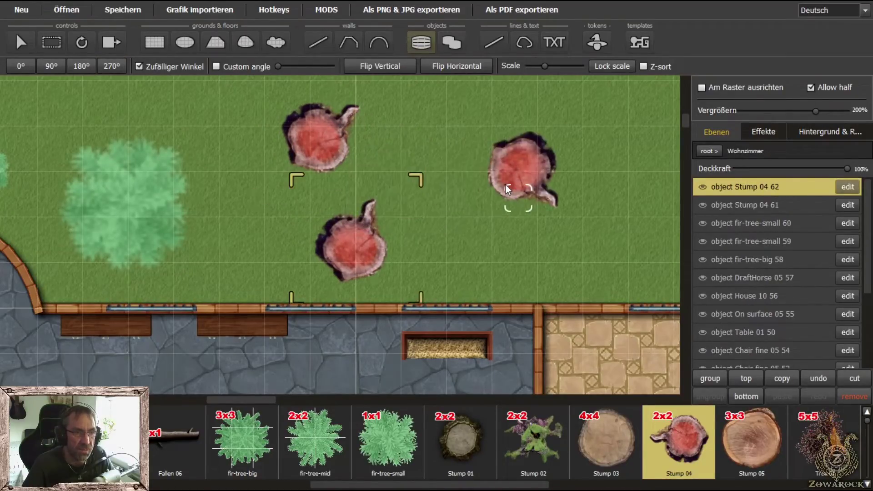
left_click(506, 184)
left_click(419, 156)
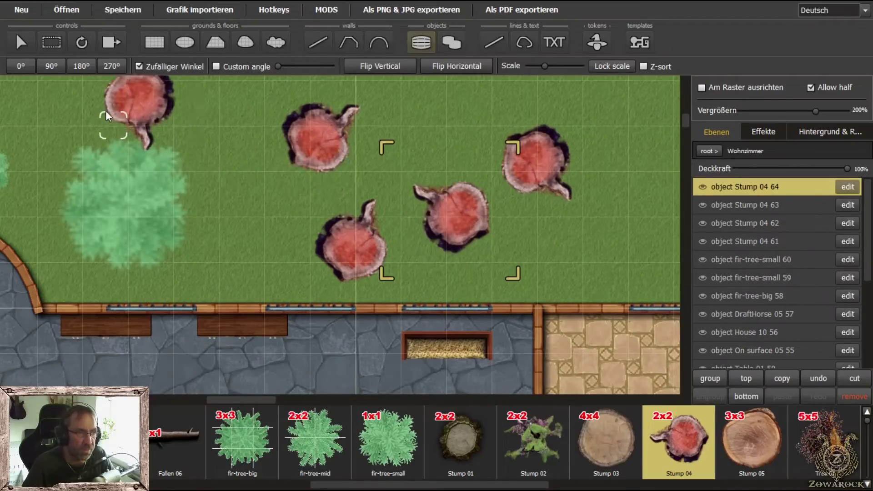
left_click(140, 65)
scroll(260, 224, "down", 2)
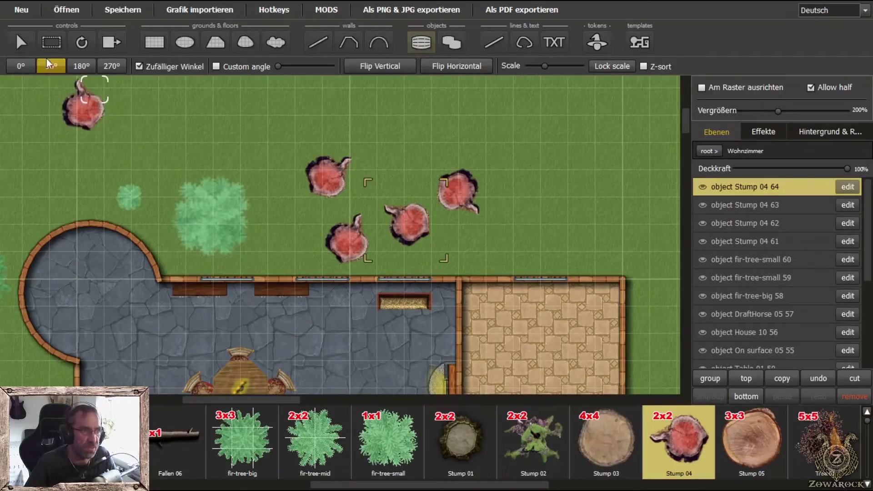
left_click(21, 44)
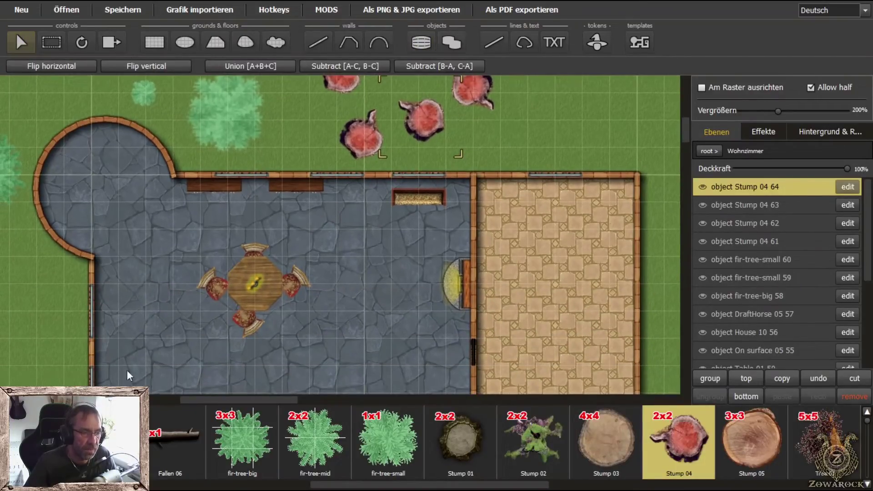
Place a Plate suit 01 object rotated 270° inside the living room, against the left wall just below the round room
scroll(509, 441, "right", 5)
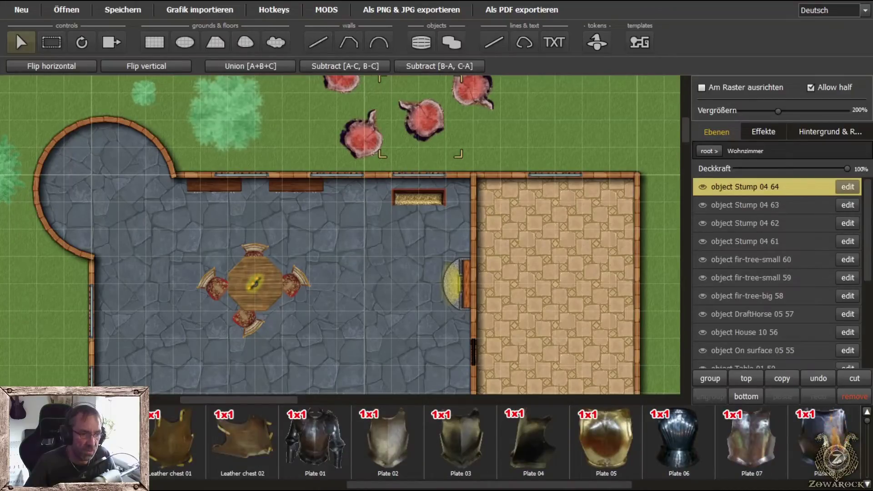
left_click_drag(339, 486, 570, 486)
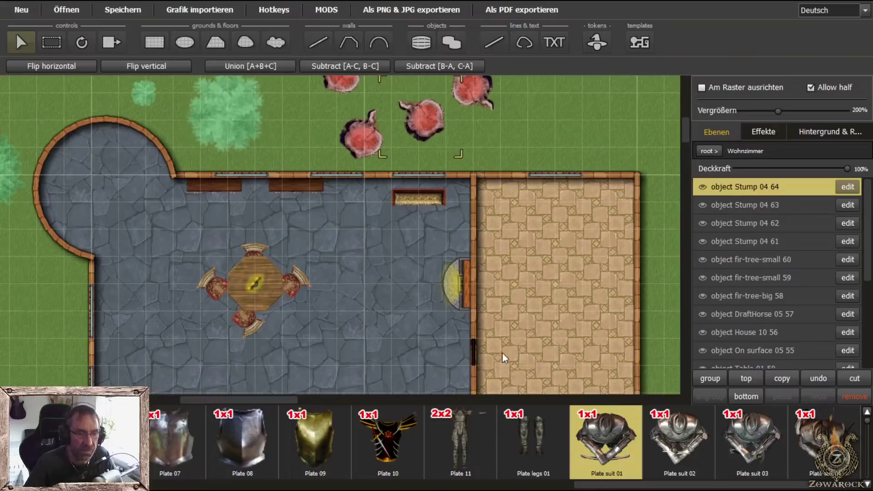
left_click(421, 42)
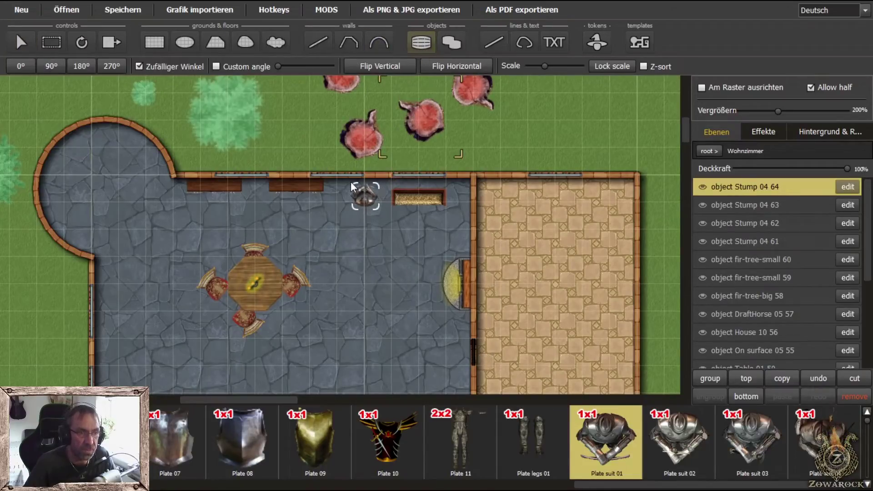
left_click(57, 67)
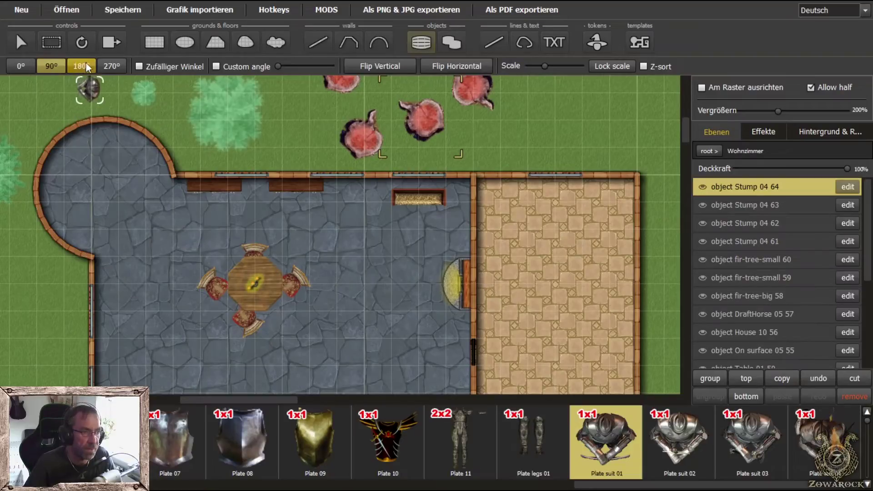
left_click(103, 67)
left_click(97, 256)
left_click_drag(182, 343, 254, 259)
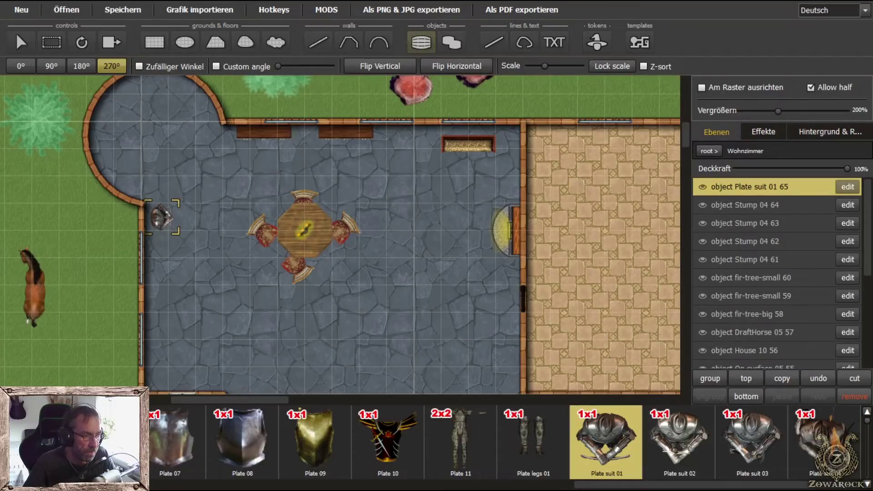
Browse the stair objects in the library, previewing Stairs 16, Stairs 15 and Stairs 22
scroll(243, 430, "down", 3)
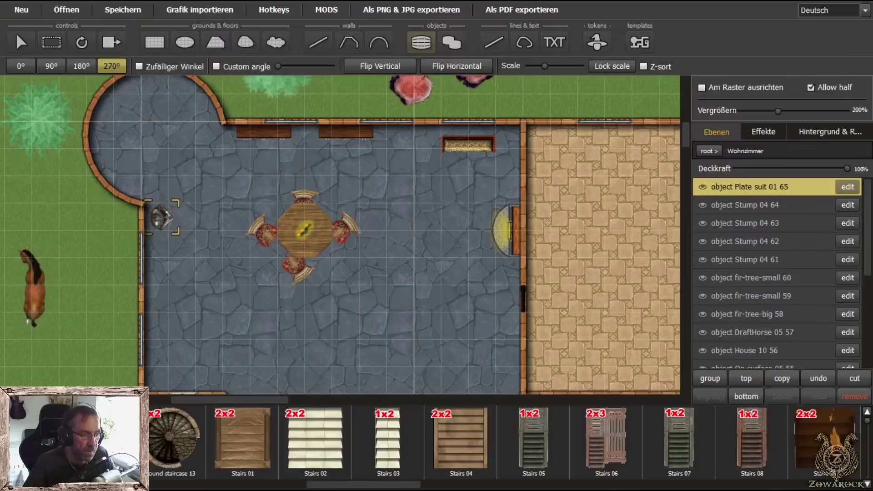
left_click_drag(363, 485, 487, 484)
left_click(500, 468)
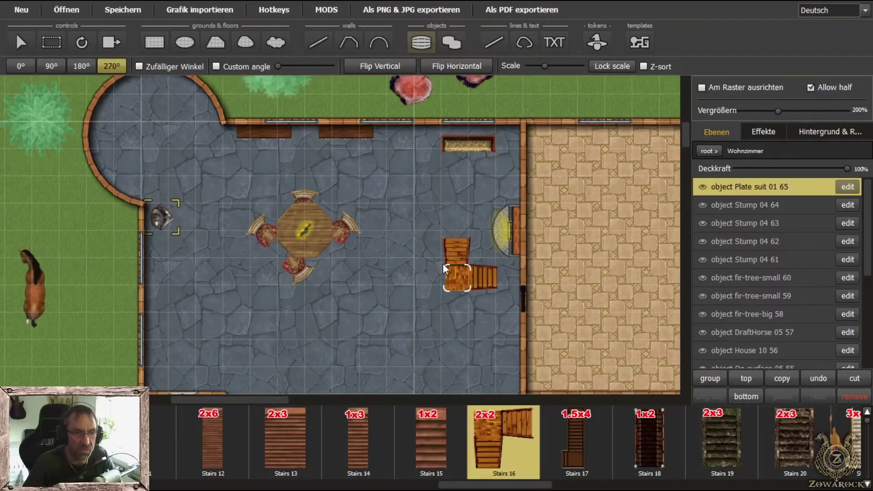
left_click(427, 437)
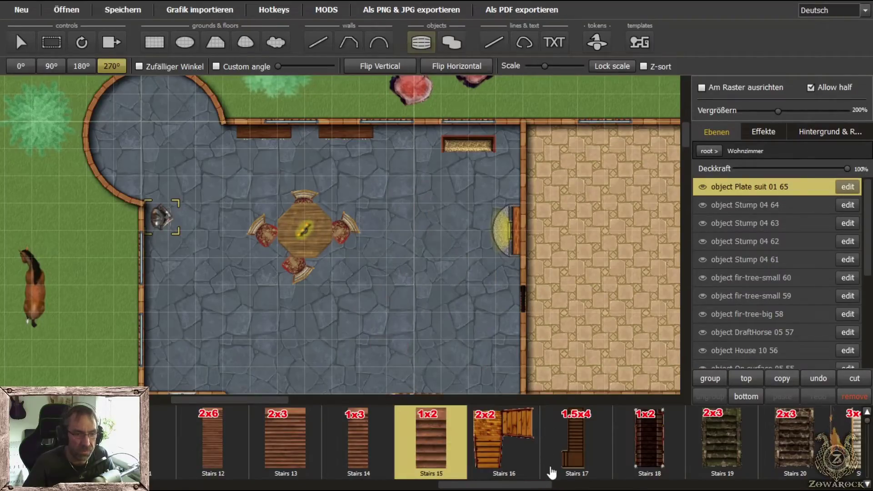
left_click_drag(548, 484, 626, 485)
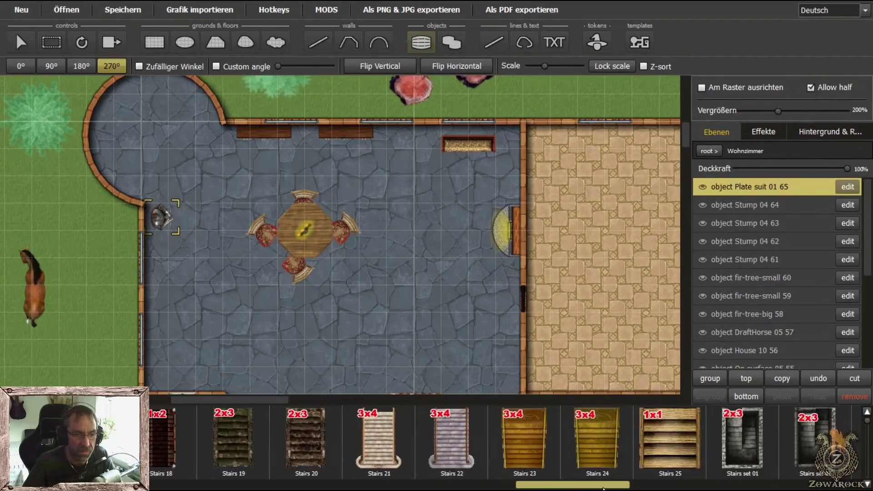
left_click(450, 435)
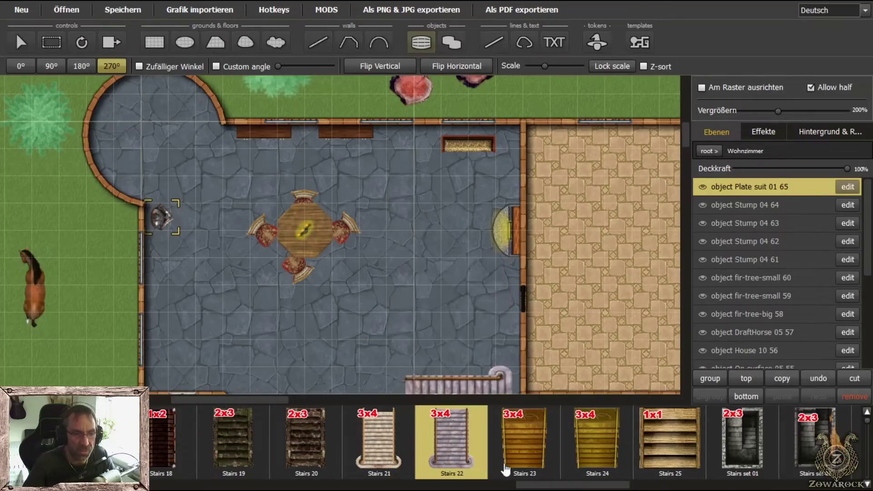
Place a Tower 03 spiral staircase rotated 180° in the round room, scaled up to fill its floor
left_click_drag(548, 486, 620, 487)
scroll(628, 486, "down", 5)
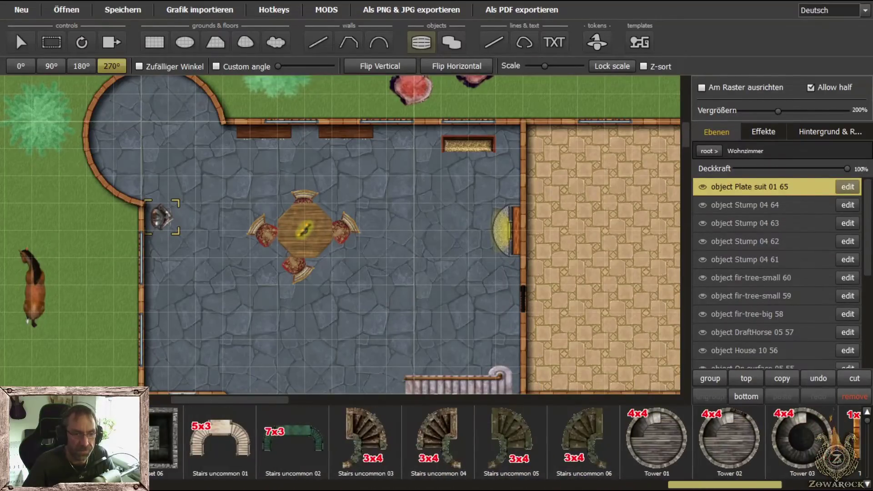
left_click(484, 439)
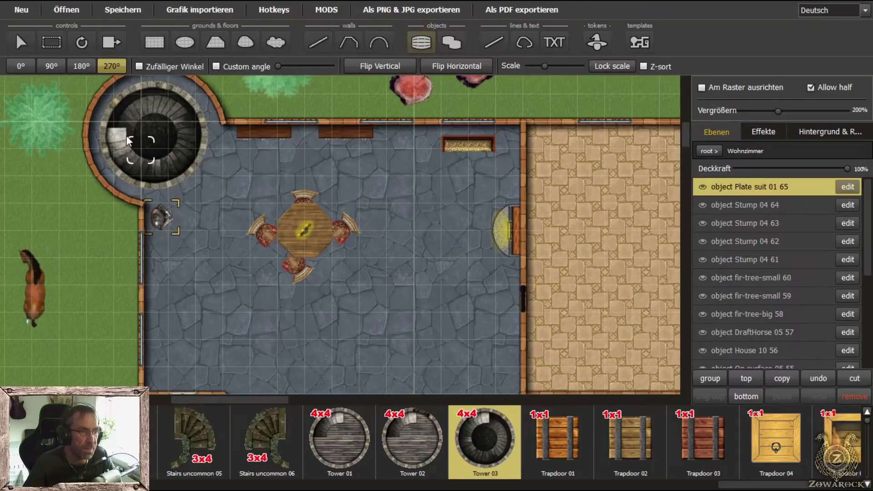
left_click(27, 66)
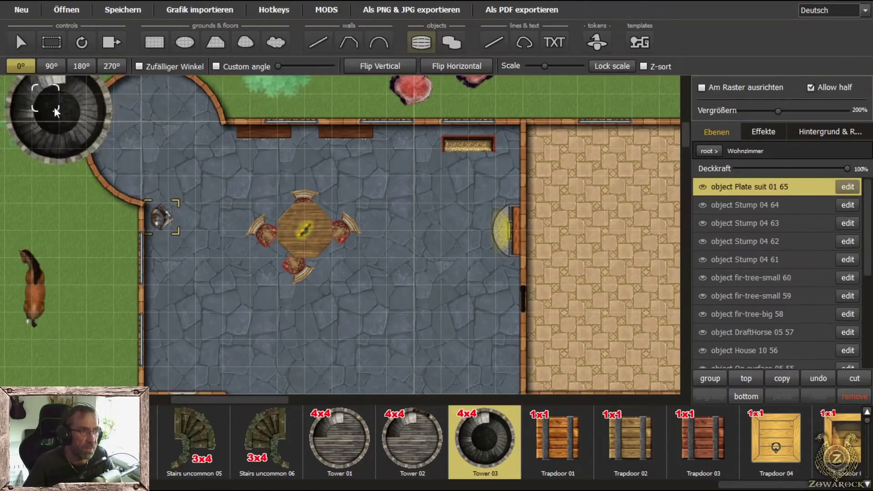
left_click(55, 67)
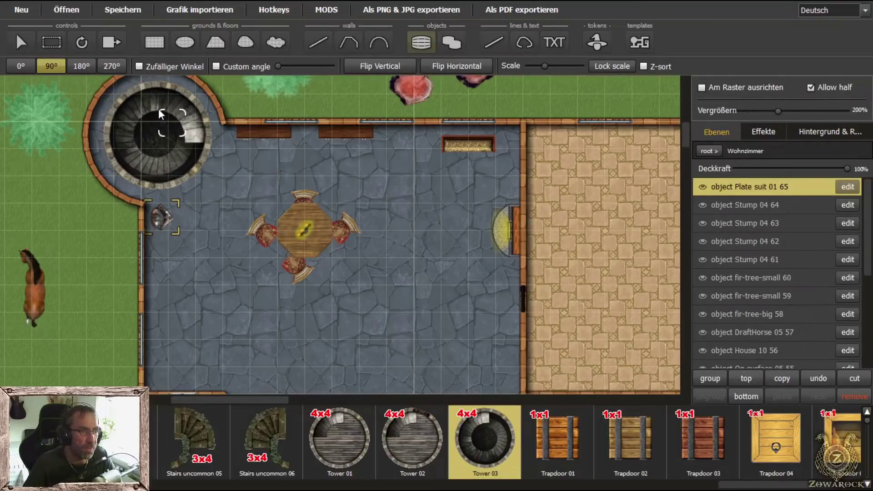
left_click(81, 67)
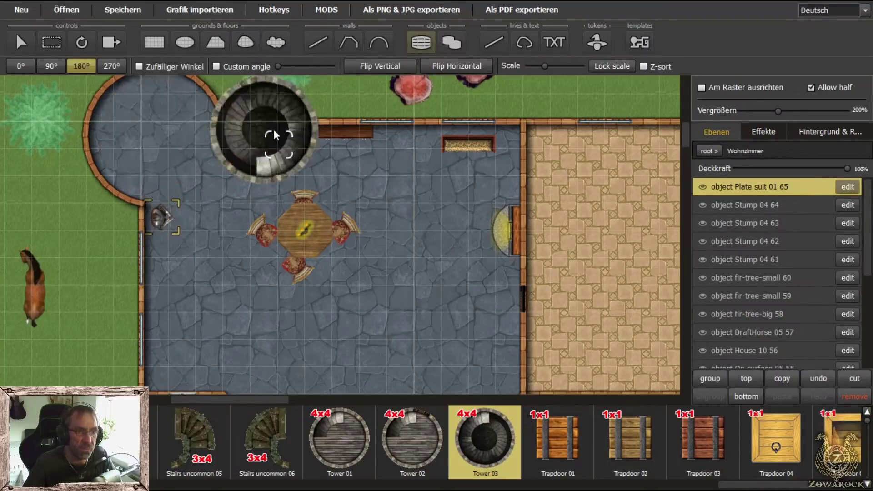
left_click_drag(544, 67, 550, 67)
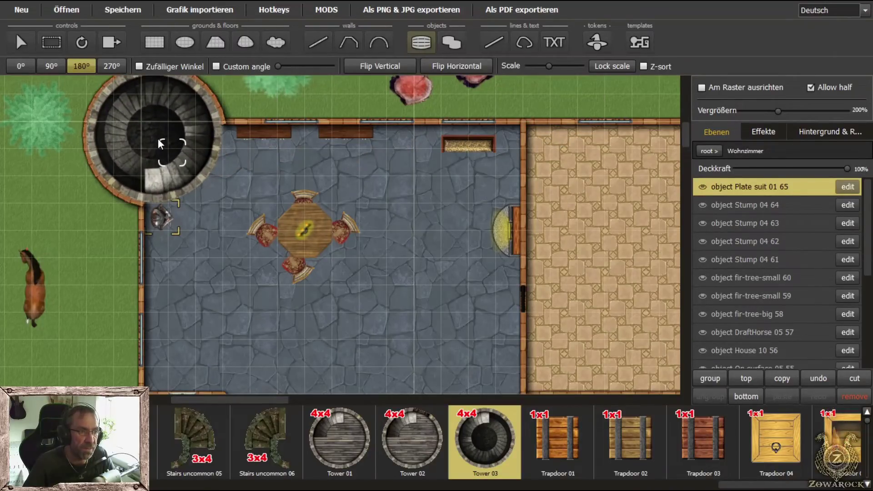
left_click(157, 138)
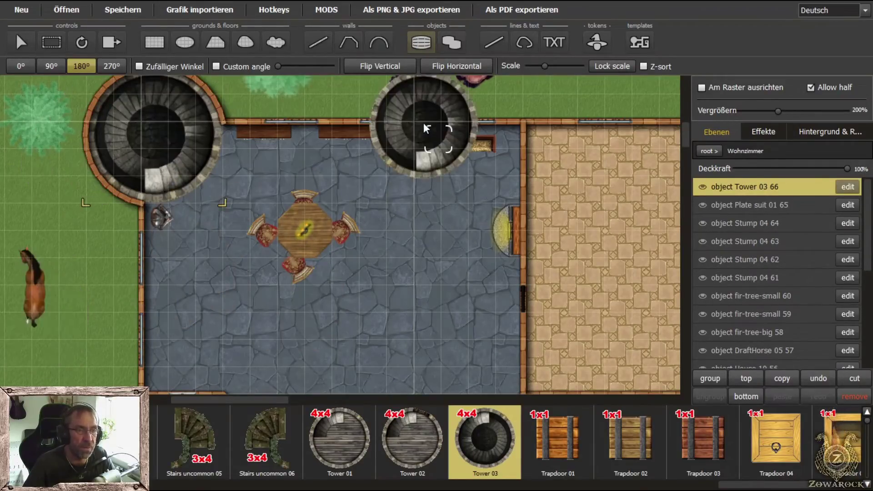
left_click(21, 42)
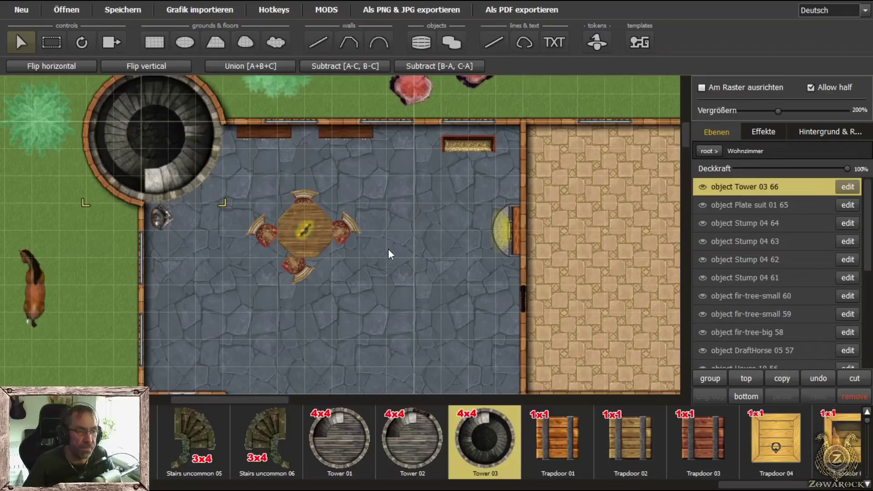
Leave the Wohnzimmer group and return to the root layer level
scroll(388, 249, "down", 3)
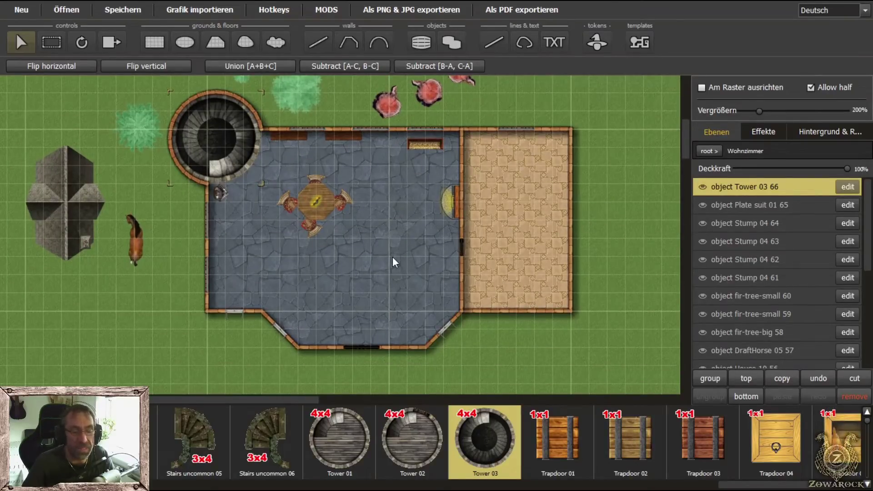
scroll(382, 236, "up", 3)
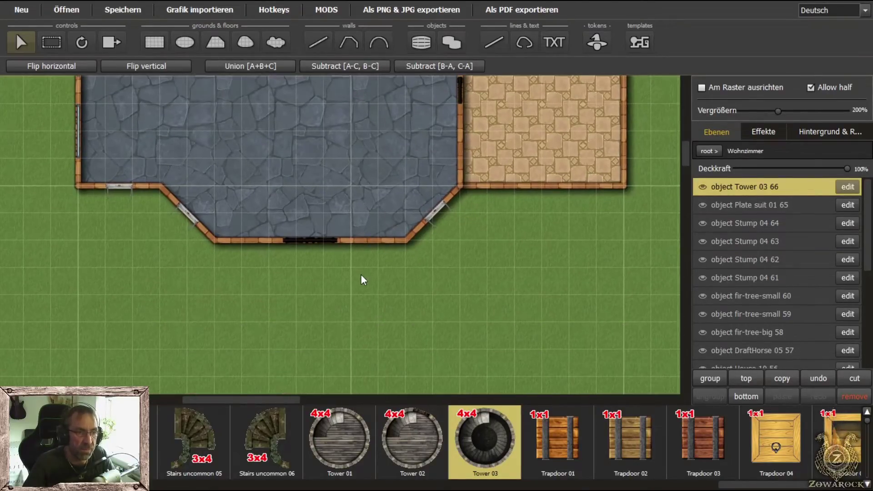
scroll(362, 279, "up", 1)
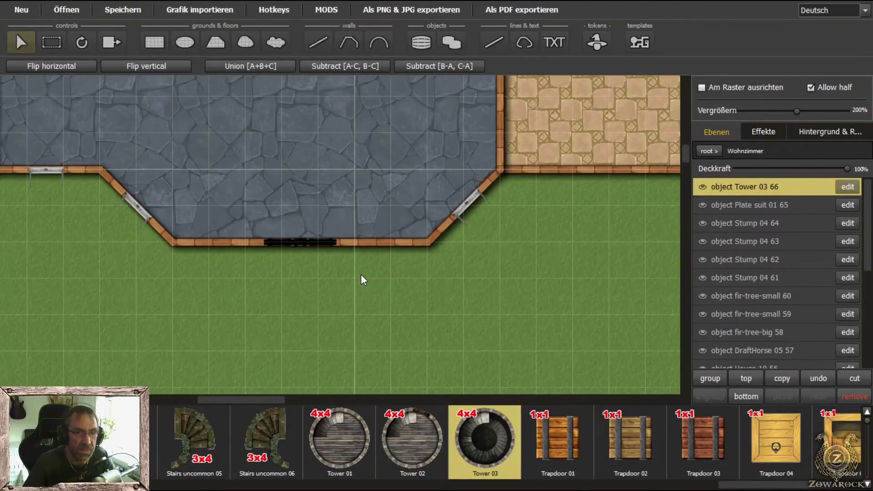
left_click(708, 151)
left_click_drag(528, 215, 448, 319)
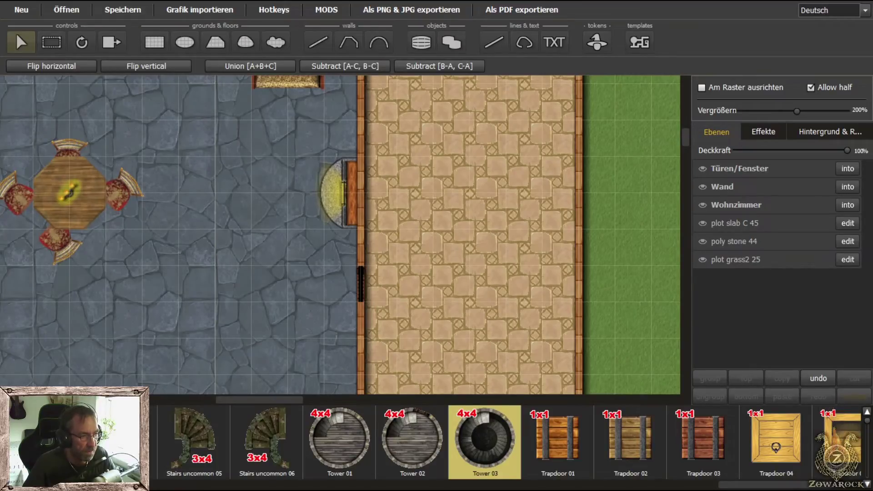
Place a Double bed fine 06 at 0° in the beige-tiled room, with its headboard against the upper wall below the window
scroll(501, 441, "down", 3)
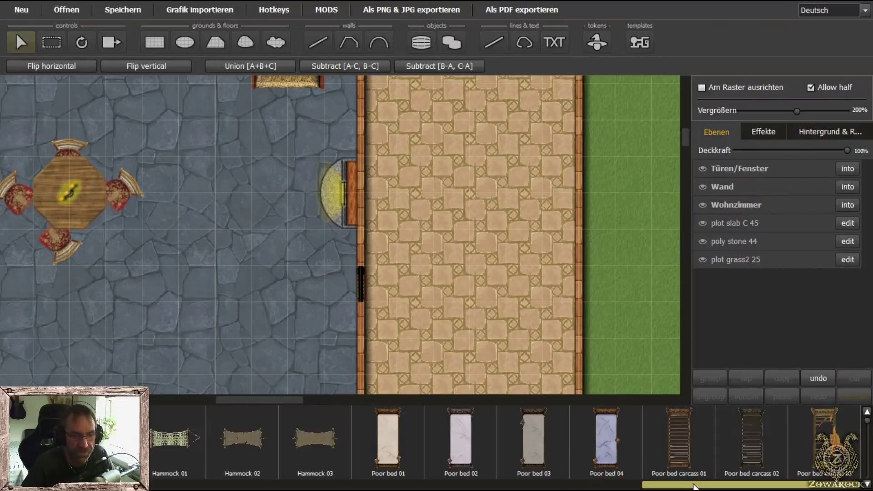
scroll(695, 486, "up", 3)
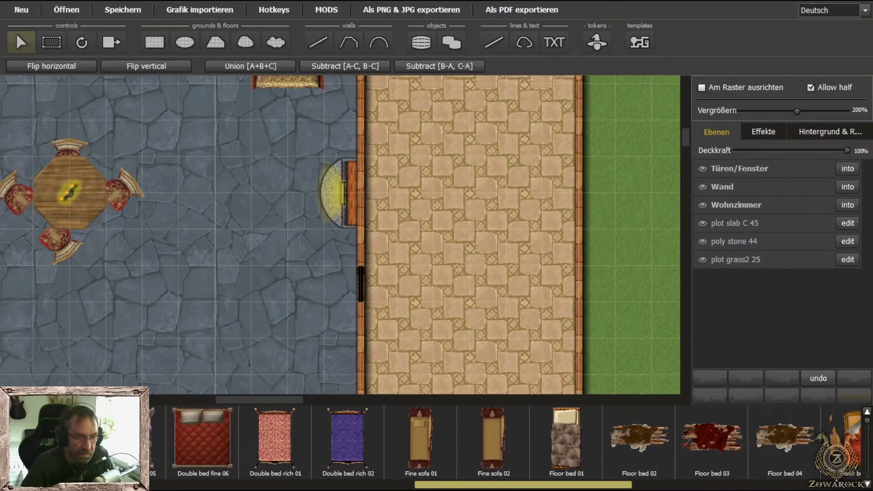
scroll(500, 441, "up", 3)
left_click(490, 422)
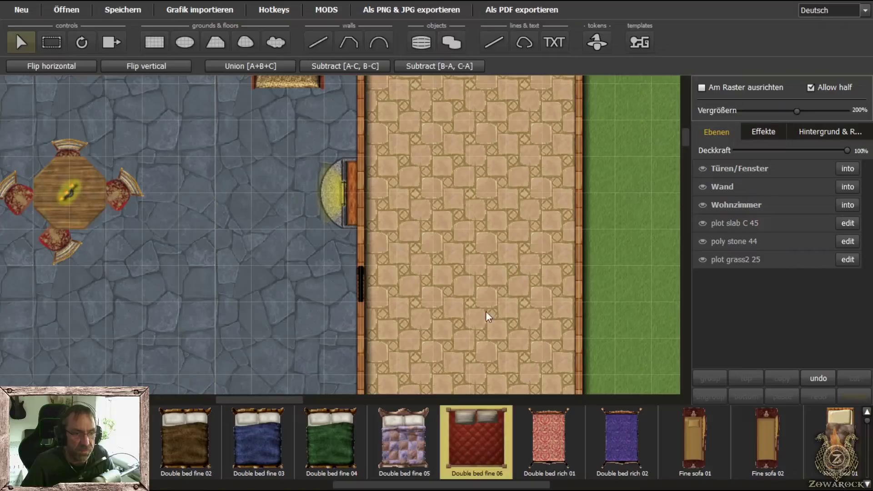
scroll(448, 185, "up", 3)
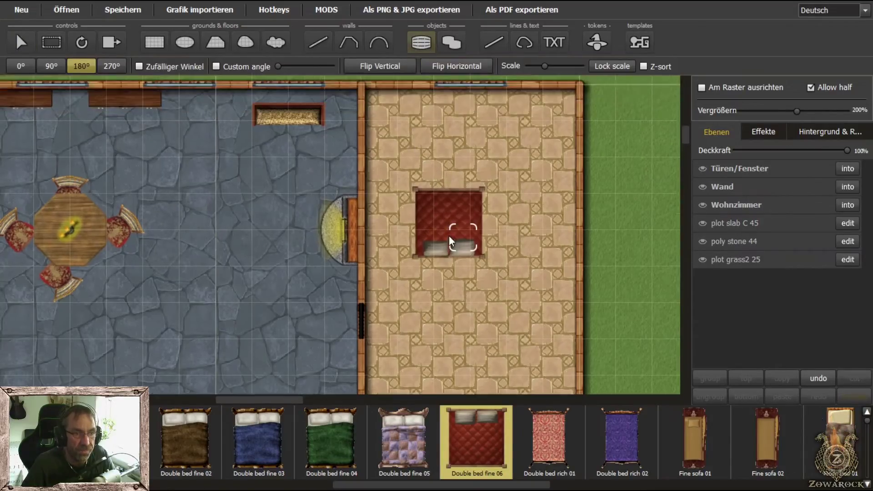
left_click(17, 65)
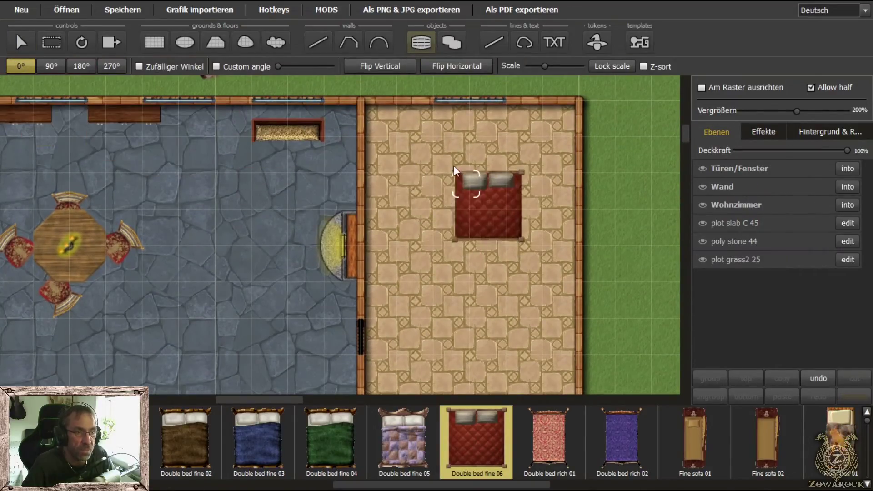
left_click(434, 108)
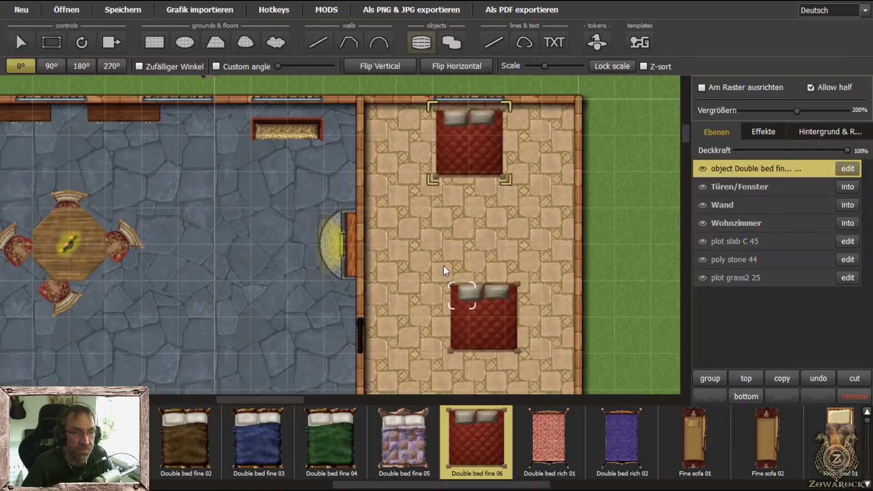
Put the red double bed into its own layer group and name the group Schlafzimmer
scroll(444, 268, "down", 1)
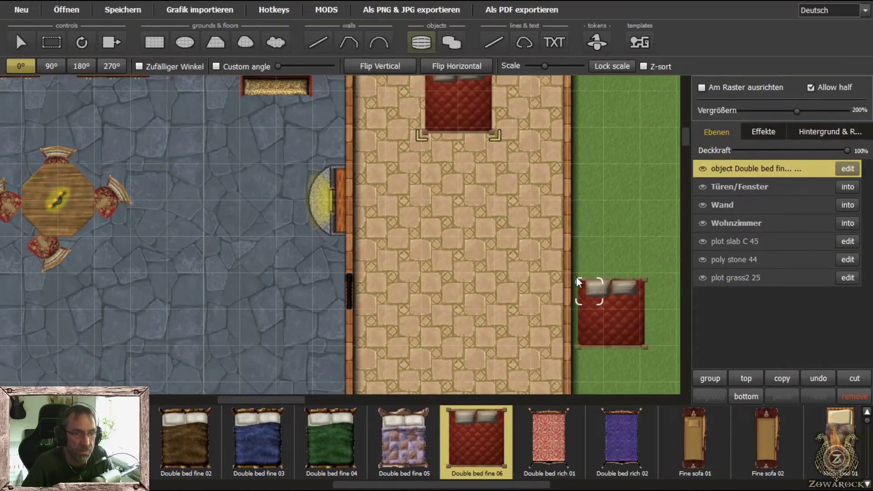
left_click(185, 439)
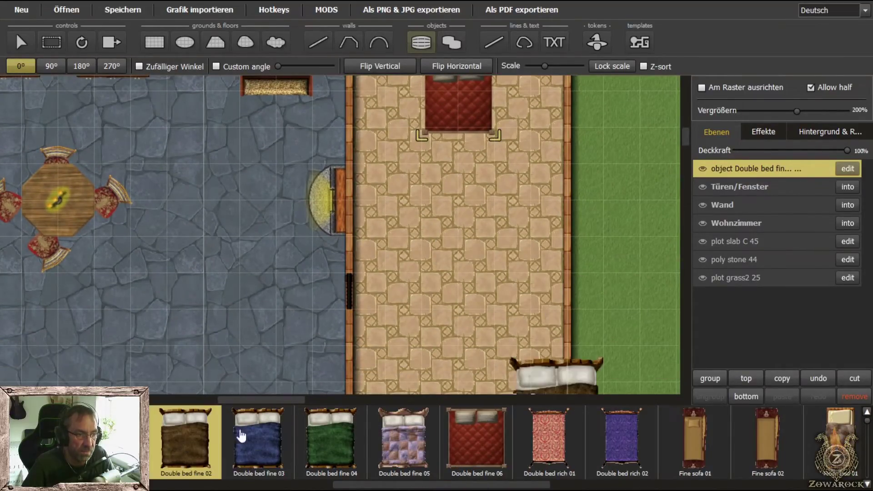
scroll(418, 352, "down", 2)
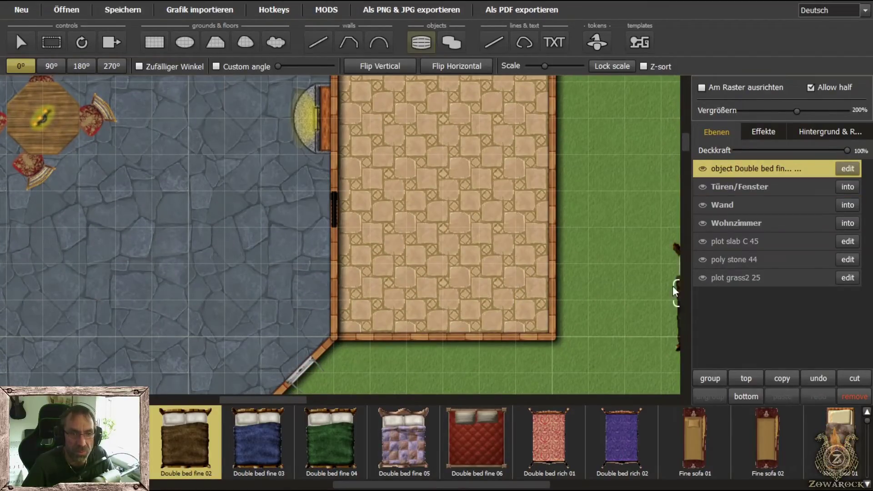
left_click(714, 379)
double_click(744, 167)
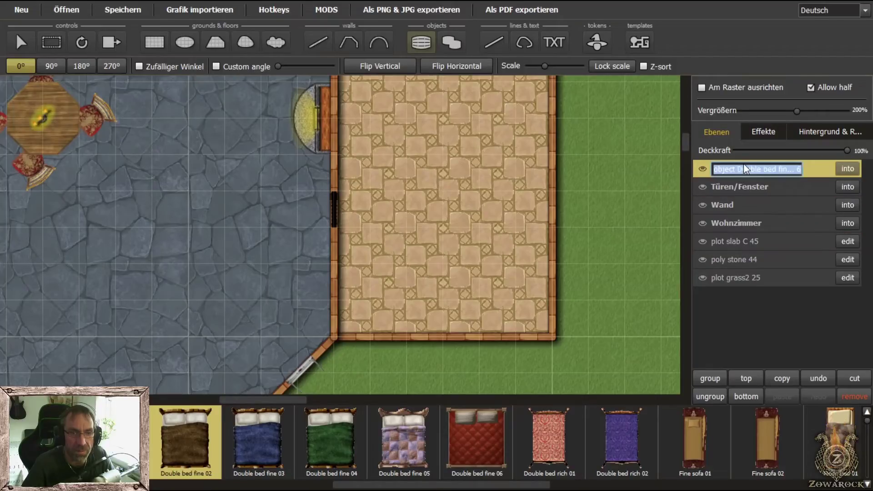
type("Sch")
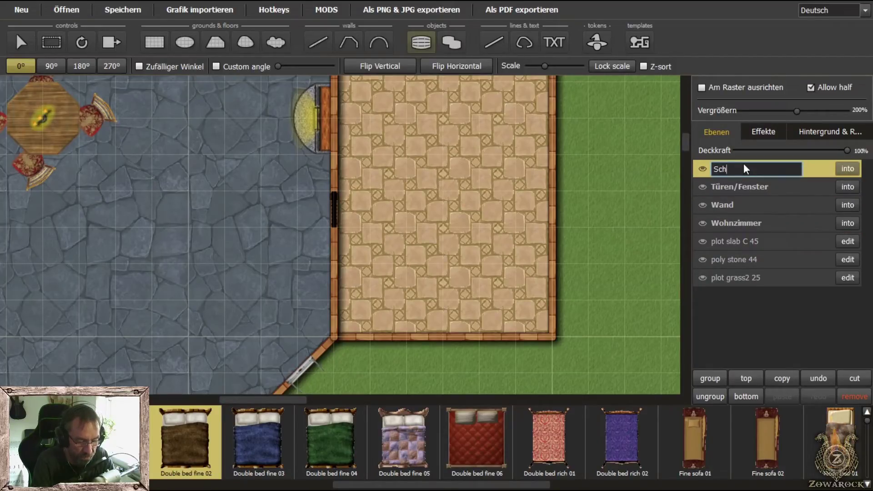
type("lafzimmer")
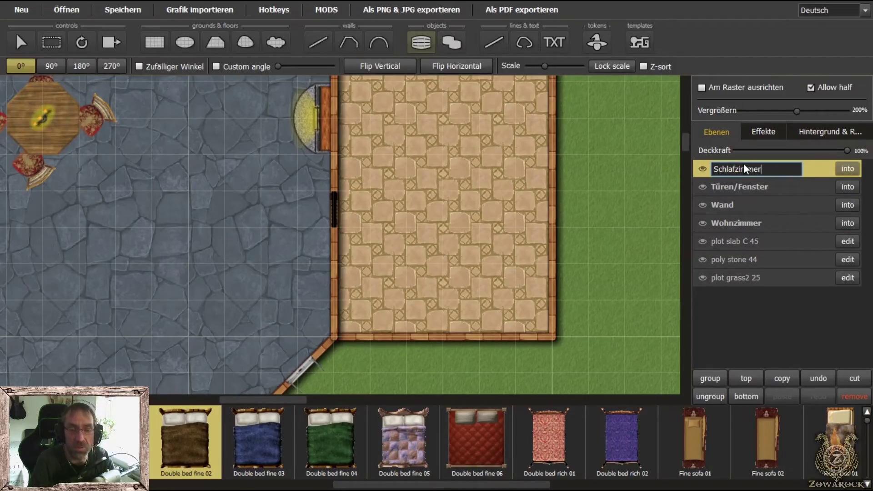
key("Return")
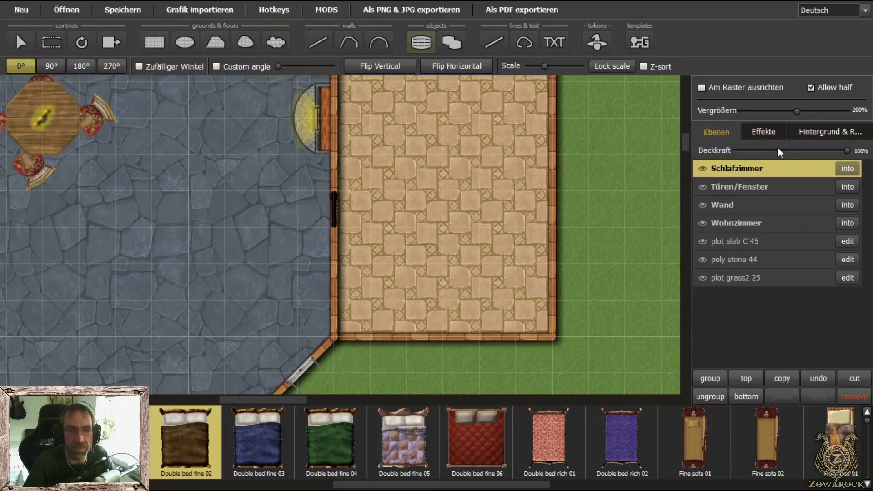
Inside the Schlafzimmer group, place a Double bed fine 02 rotated 90° in the bedroom's lower-right corner, and return to the root level
left_click(848, 169)
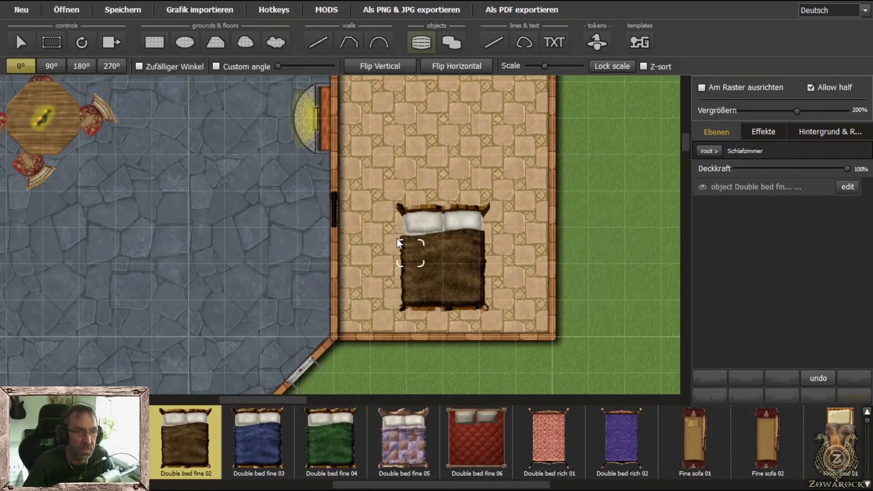
left_click(59, 64)
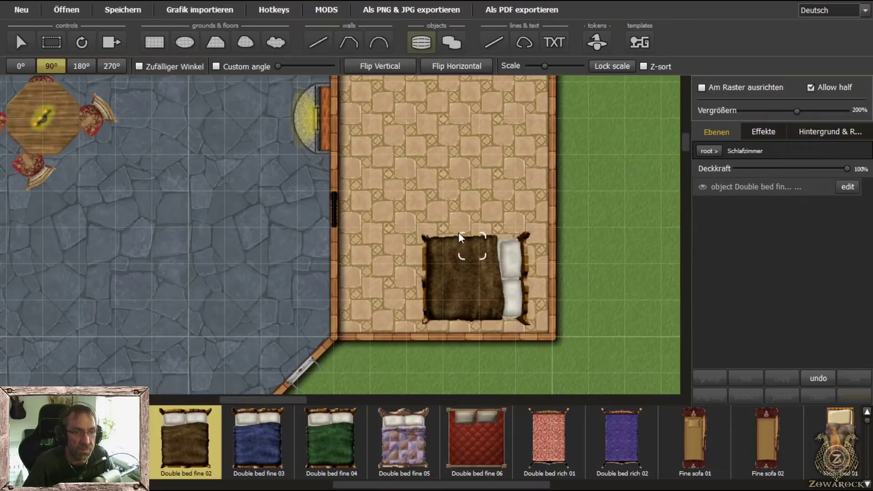
left_click(466, 233)
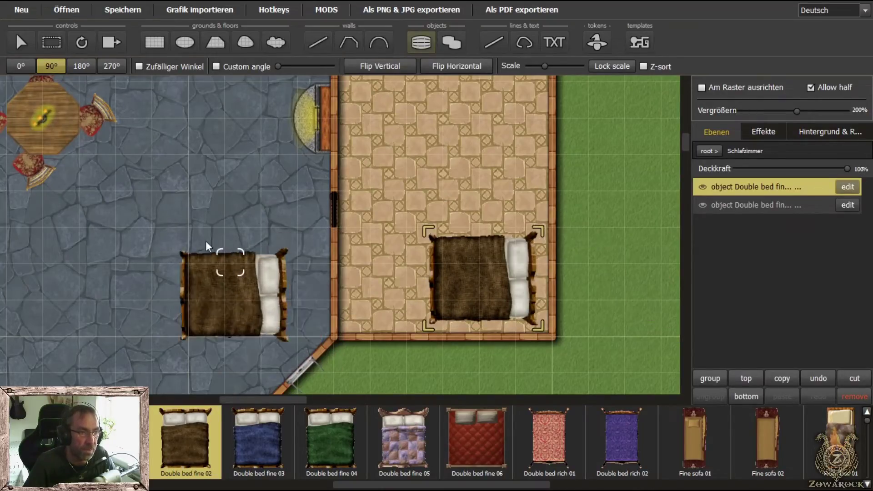
left_click(21, 43)
scroll(553, 380, "up", 3)
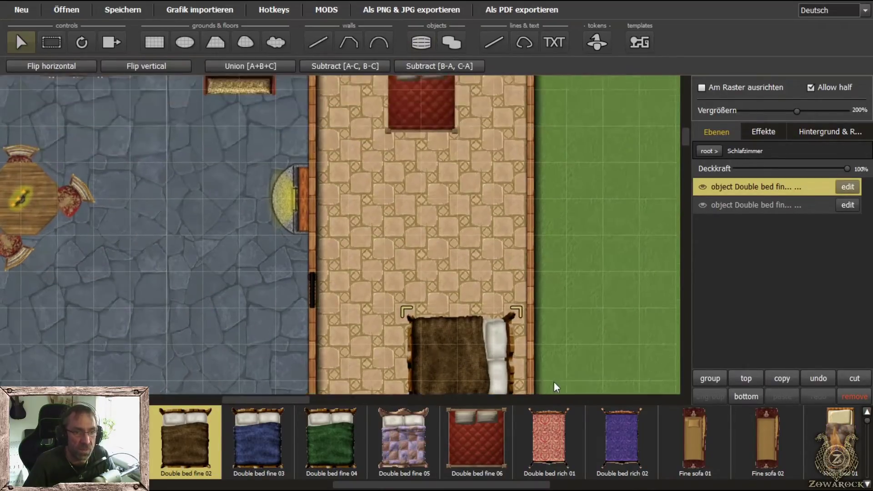
left_click_drag(553, 202, 462, 267)
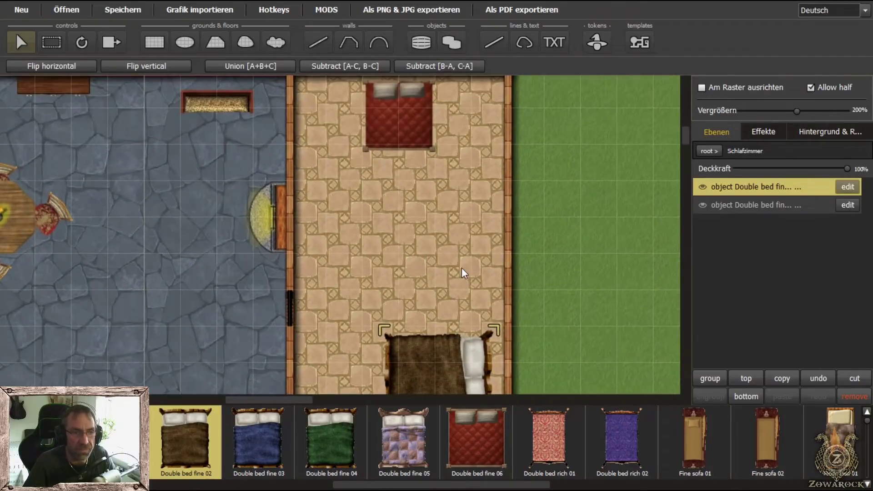
left_click(712, 150)
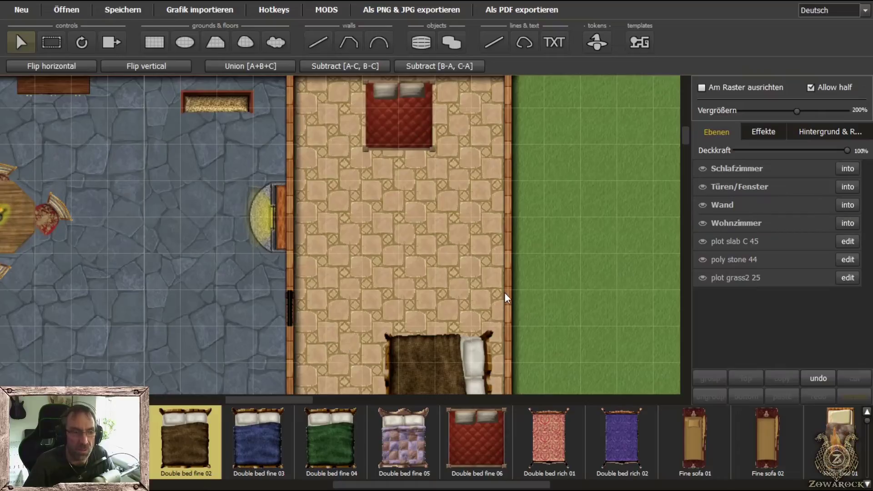
Toggle the Türen/Fenster, Wohnzimmer and Schlafzimmer groups' visibility to check which map objects belong to each
key("Left")
key("Left")
key("Left")
key("Left")
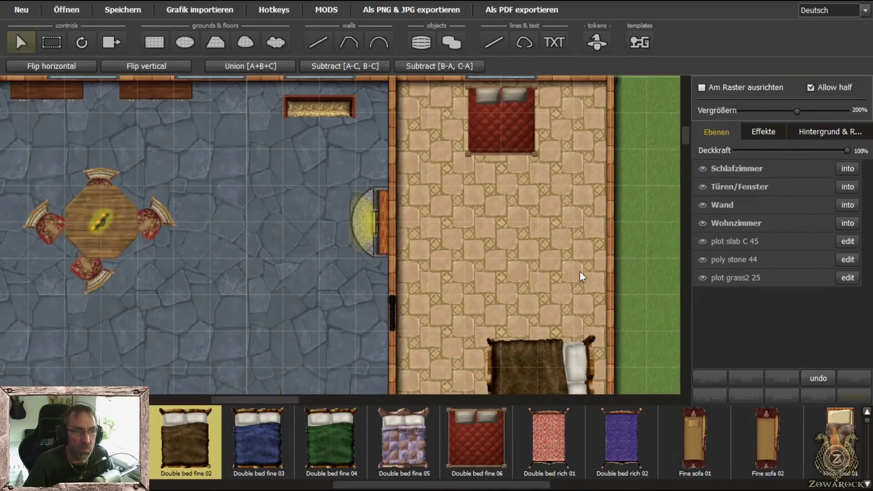
scroll(422, 279, "down", 5)
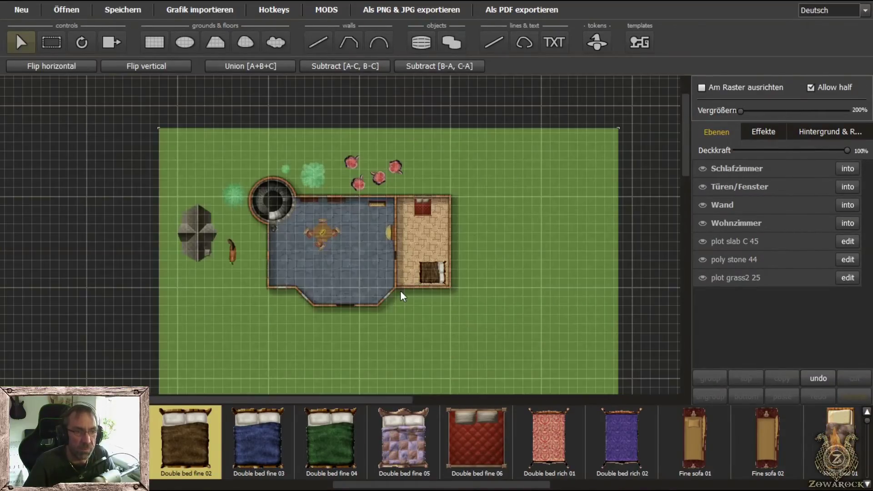
scroll(469, 301, "up", 3)
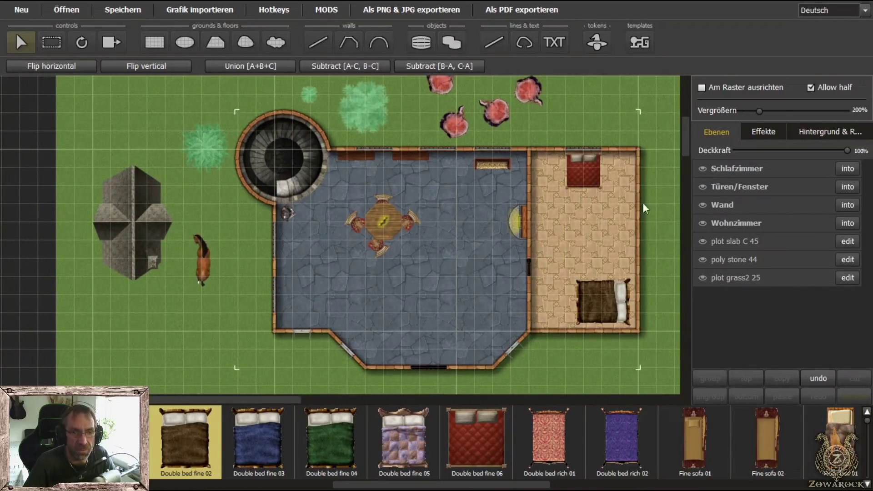
left_click(699, 186)
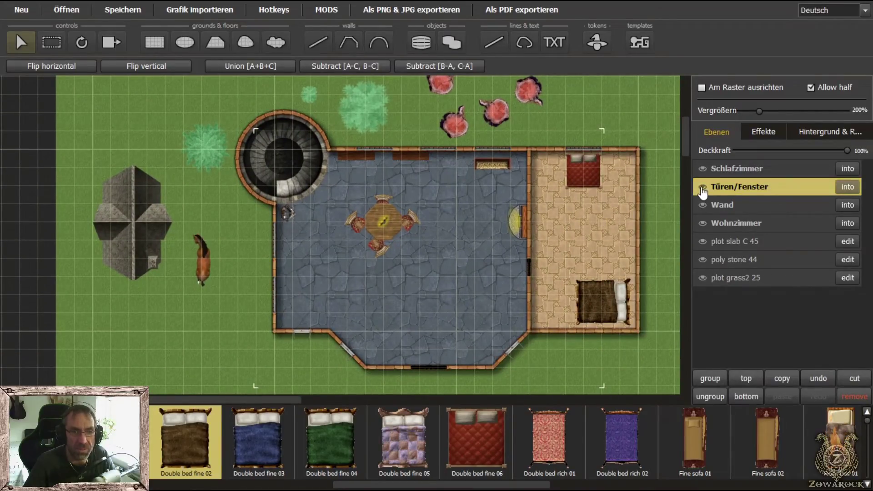
left_click(703, 226)
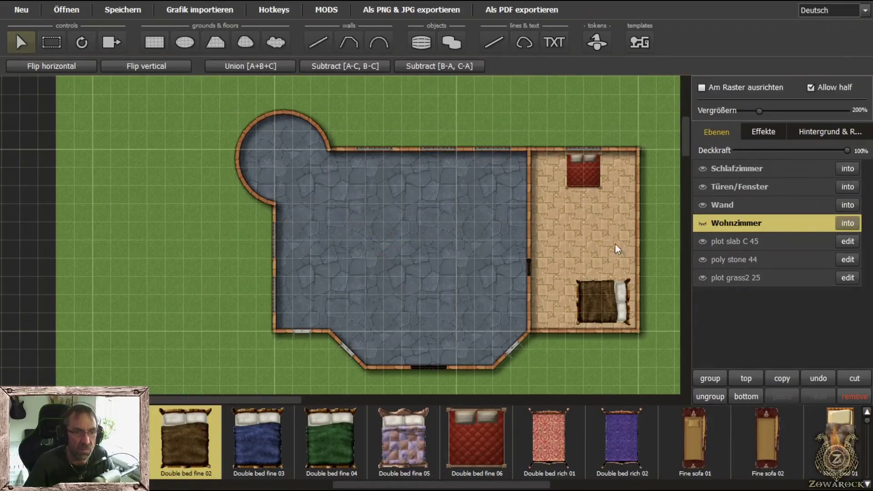
left_click(705, 226)
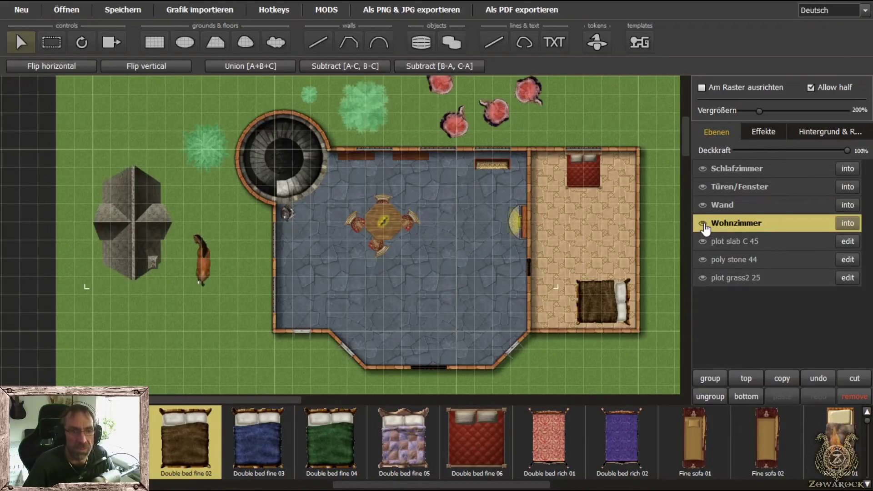
left_click(707, 172)
left_click(706, 172)
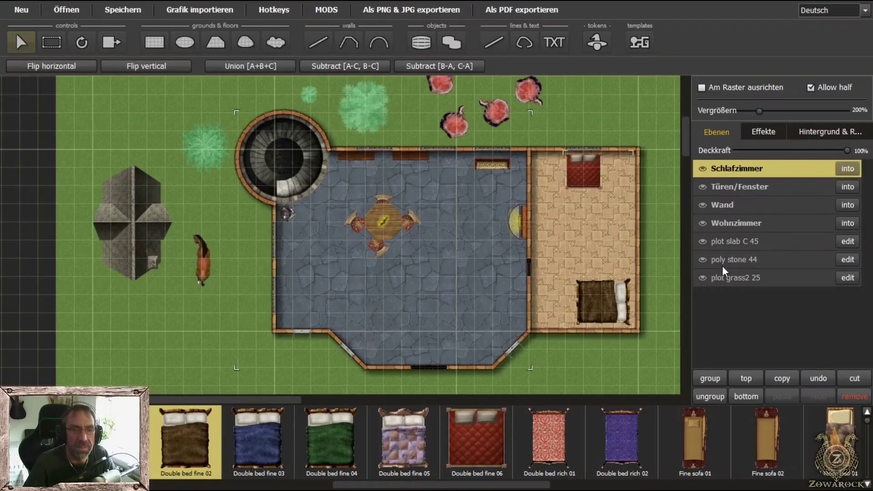
left_click_drag(449, 315, 431, 391)
left_click_drag(484, 333, 484, 333)
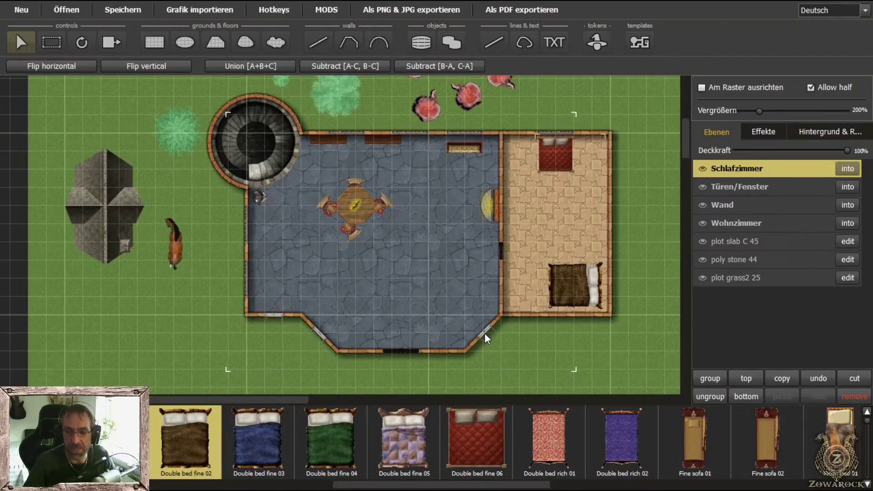
left_click(485, 332)
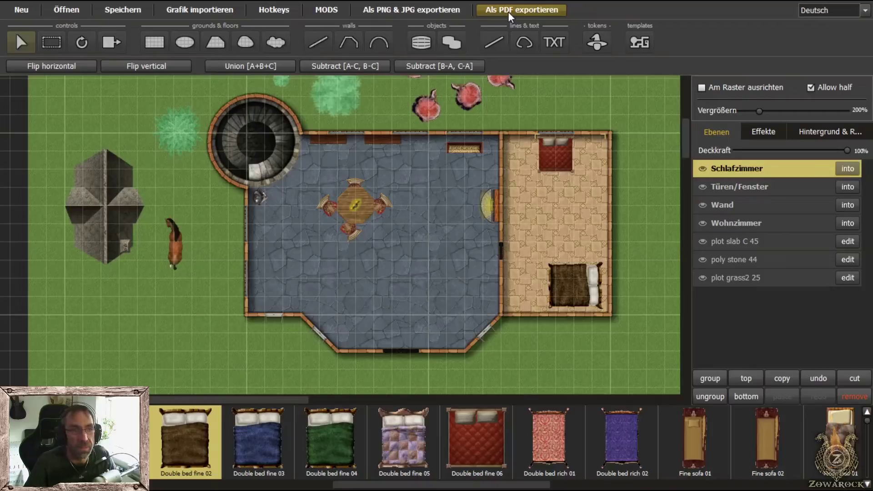
Start a PNG & JPG export of the map with coordinates and grid disabled, keeping the transparent background enabled
left_click(430, 7)
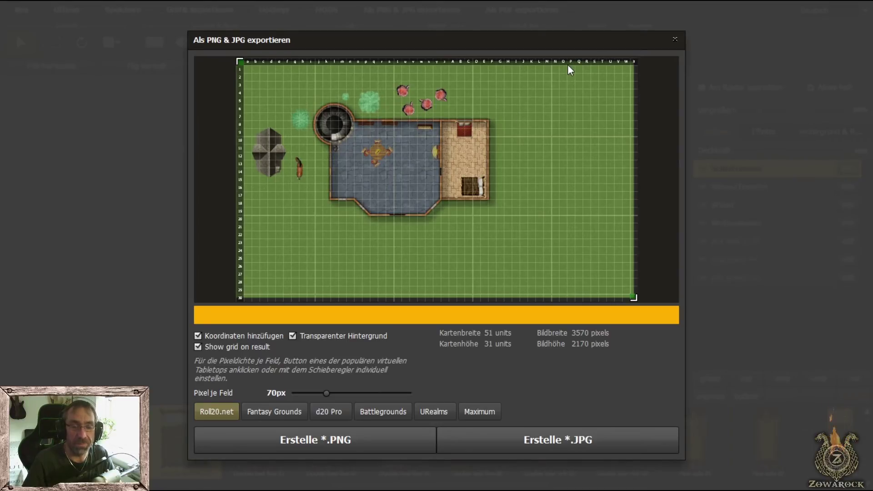
left_click(200, 335)
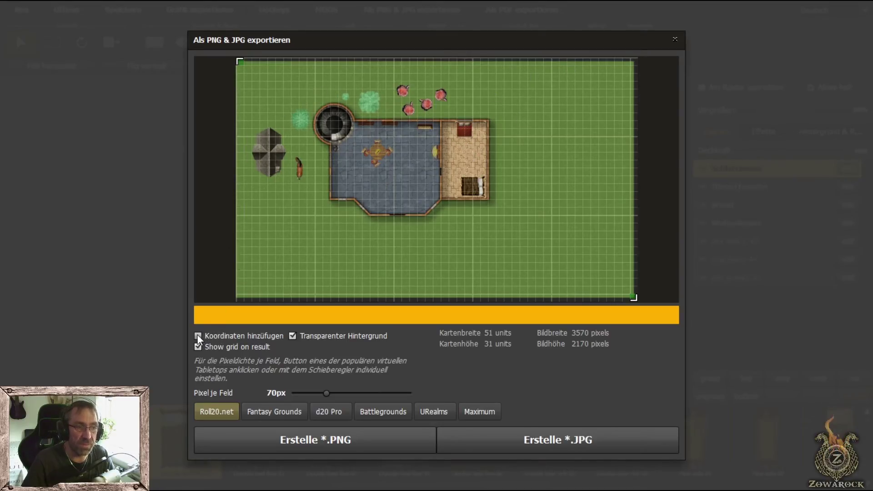
left_click(291, 336)
left_click(292, 337)
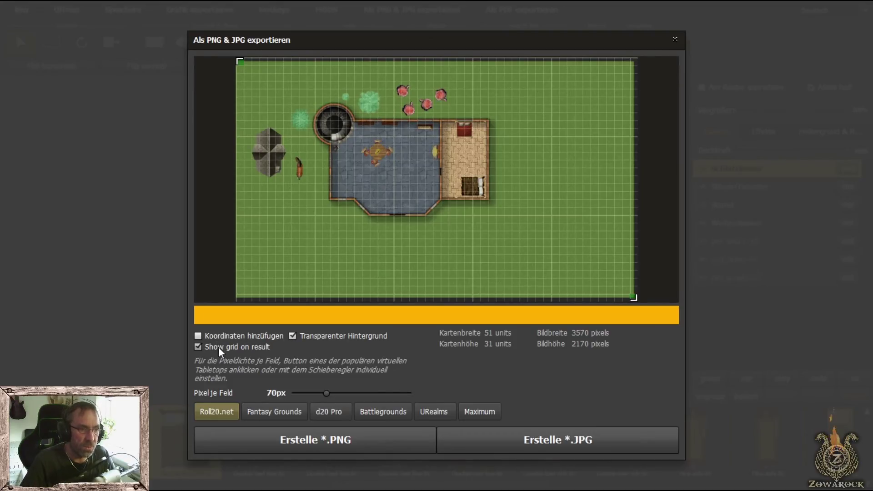
left_click(198, 347)
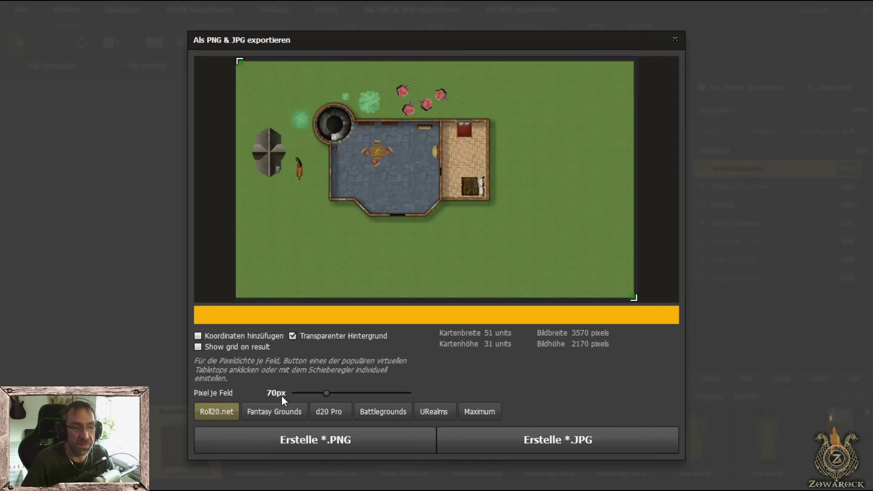
Try the Fantasy Grounds, Battlegrounds, URealms and Maximum pixel-density presets for the exported image
left_click(277, 411)
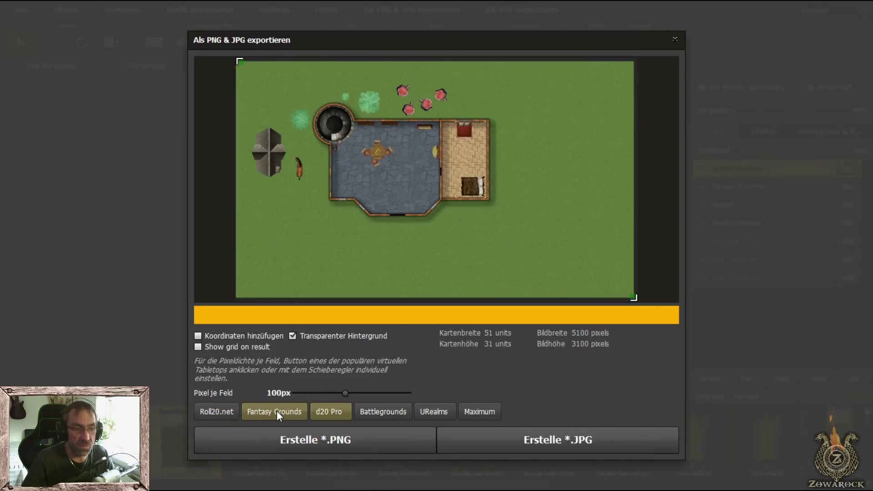
left_click(383, 411)
left_click(436, 408)
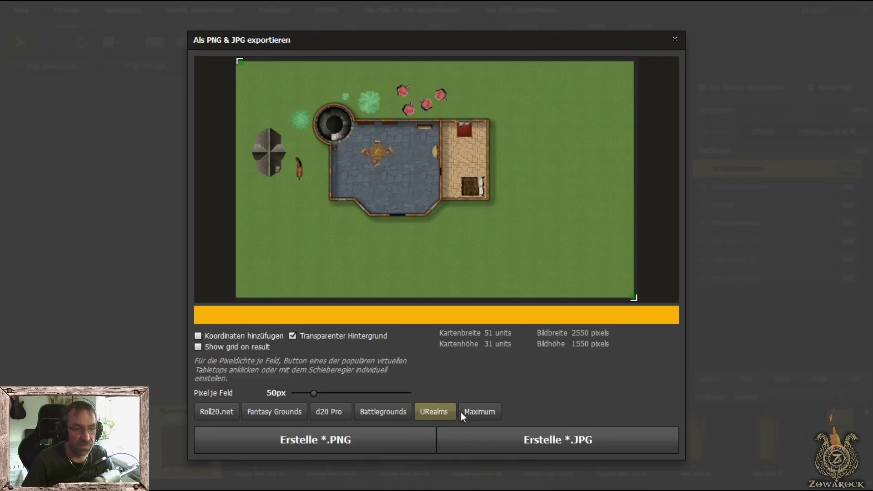
left_click(476, 412)
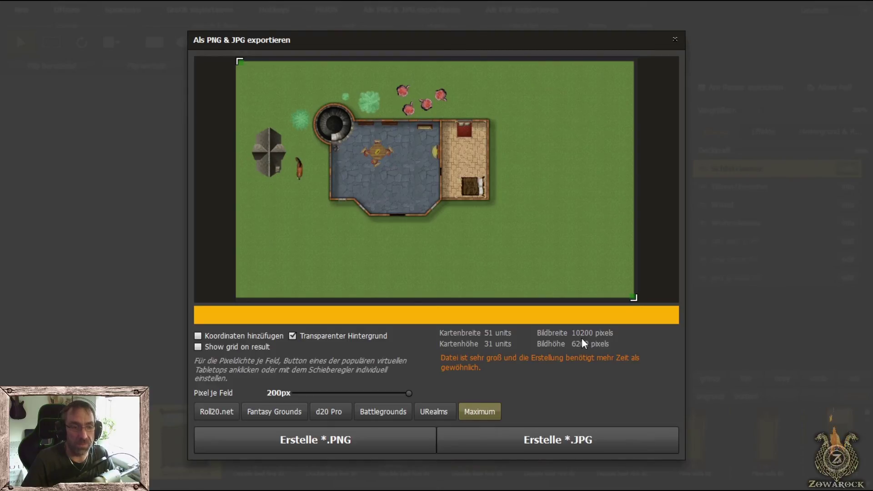
Apply the Roll20.net preset of 70 px per field and create the map image as a PNG
left_click(220, 411)
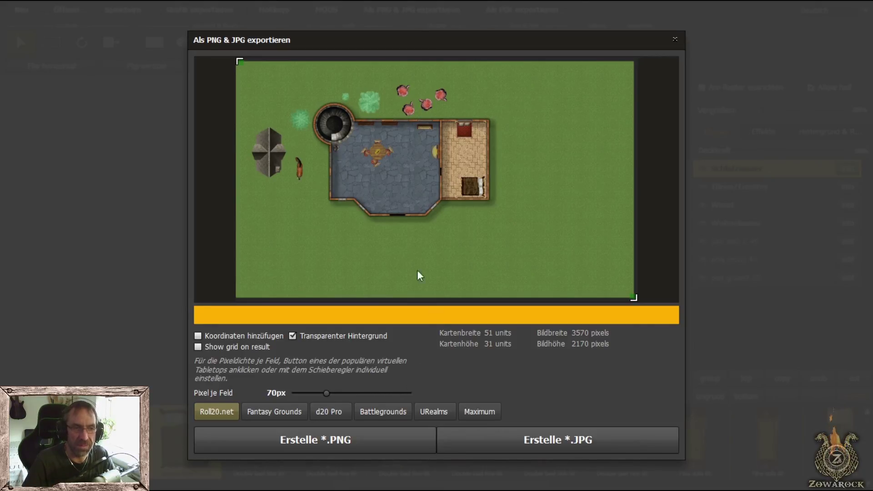
left_click(314, 431)
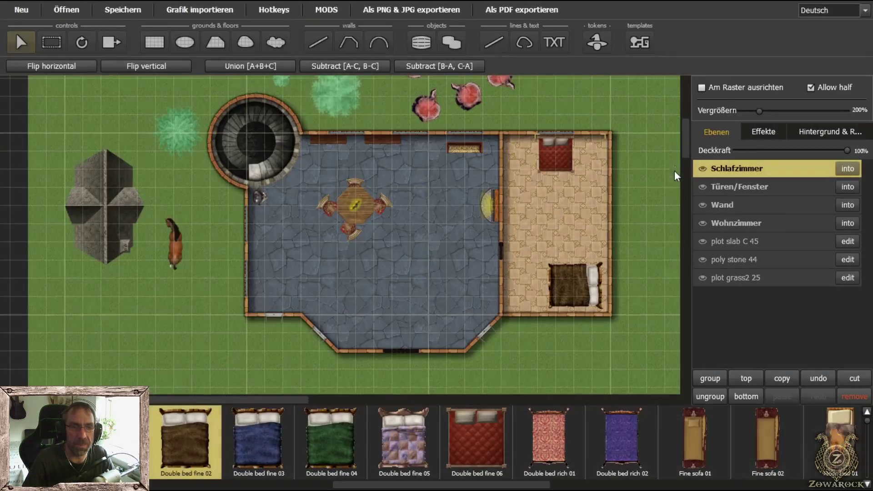
left_click(675, 162)
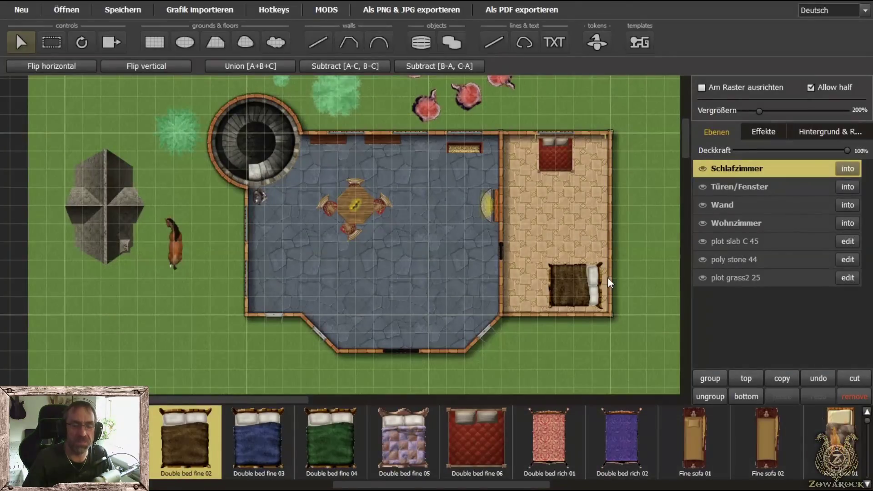